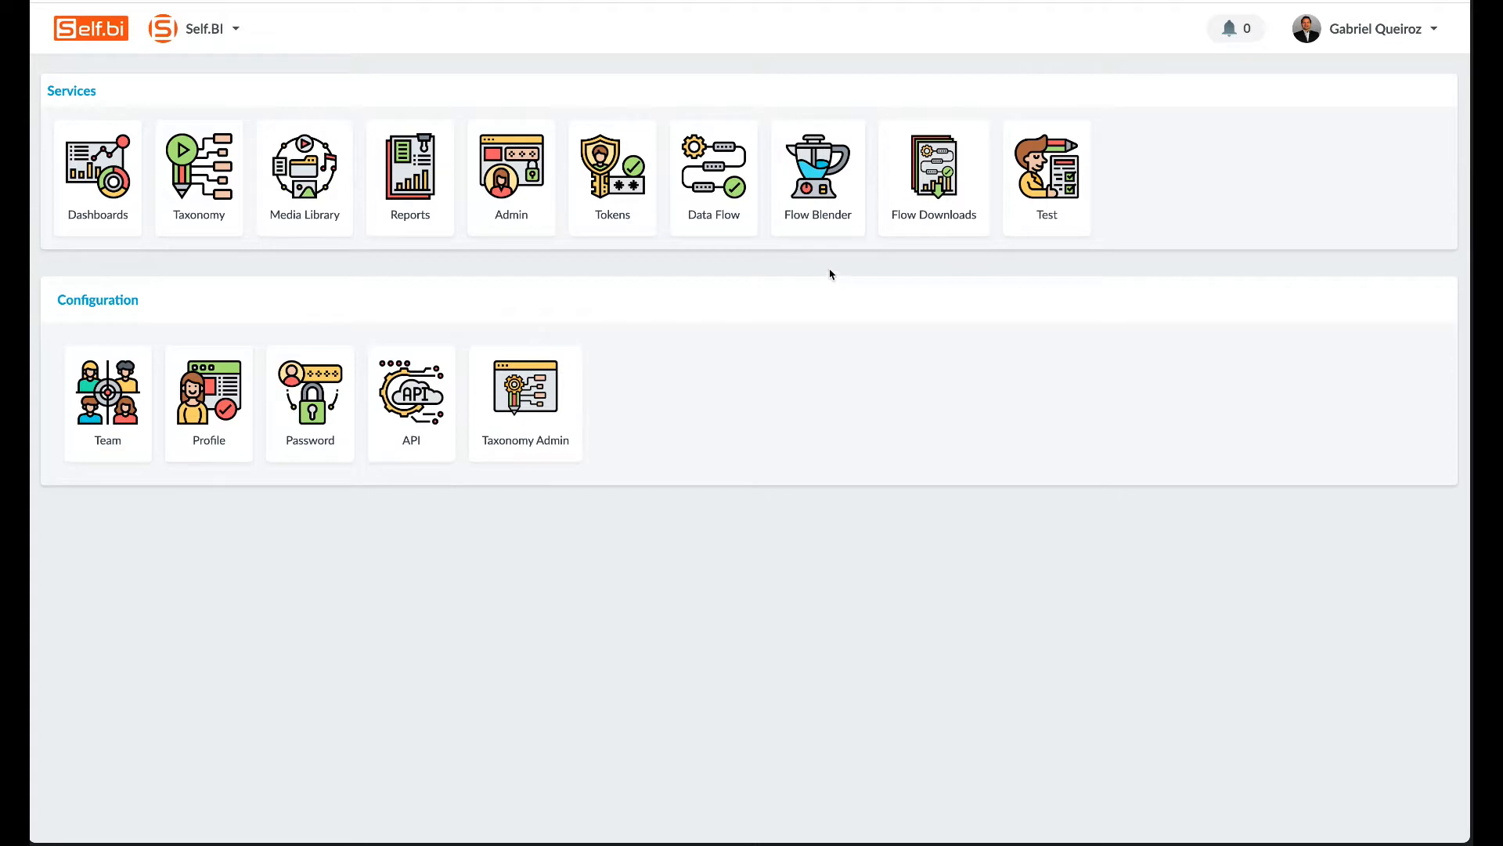
Open the Data Flow service from the Self.BI home page's Services tiles.
{"action": "left_click", "coordinate": [736, 204]}
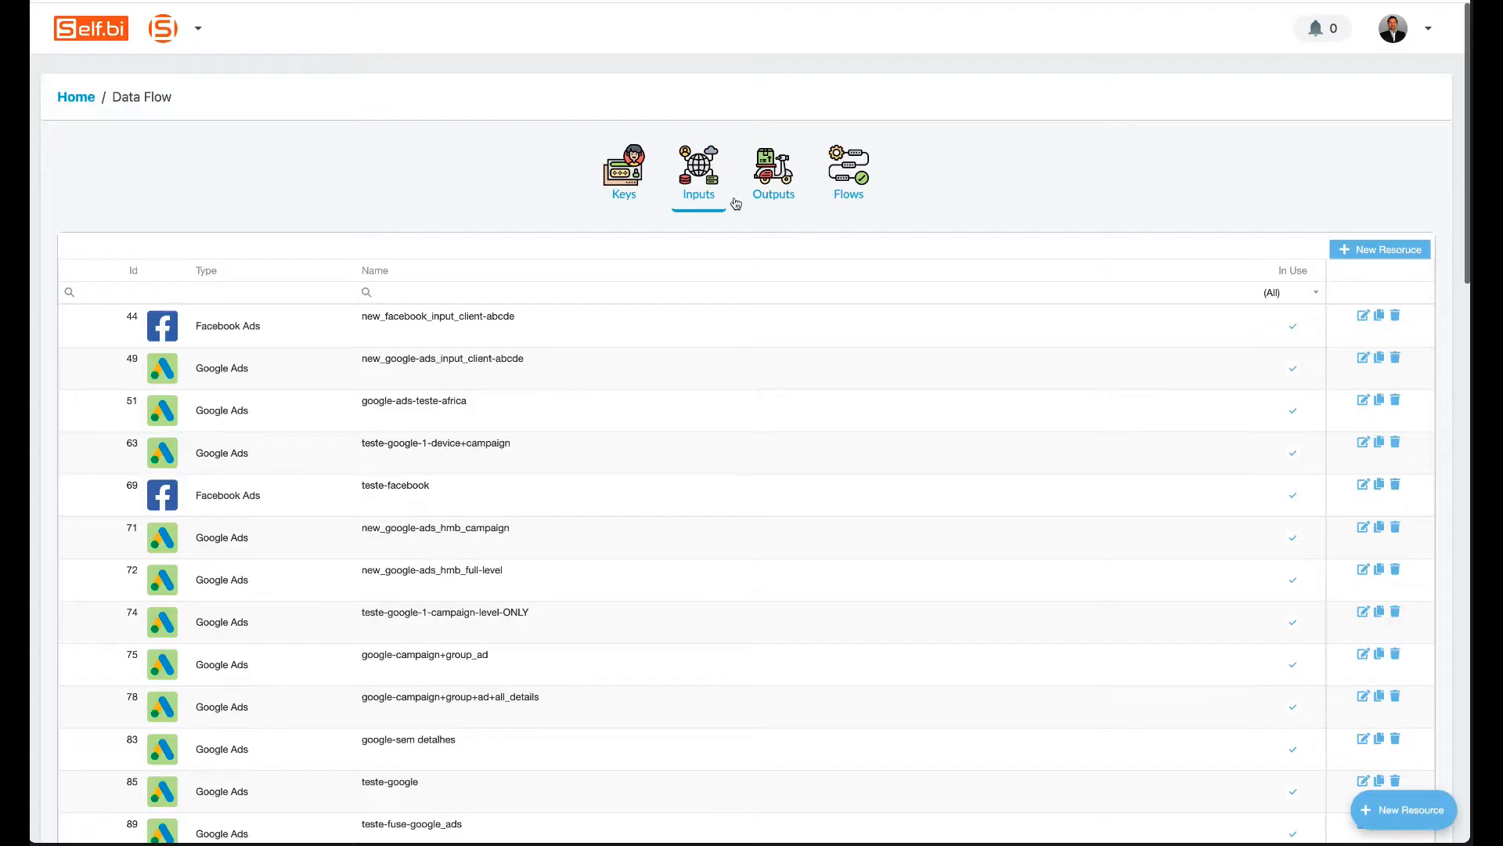
List the flows at 200 per page to find the four blender flows, then show Outputs.
{"action": "left_click", "coordinate": [853, 199]}
{"action": "scroll", "coordinate": [487, 513], "scroll_direction": "down", "scroll_amount": 12}
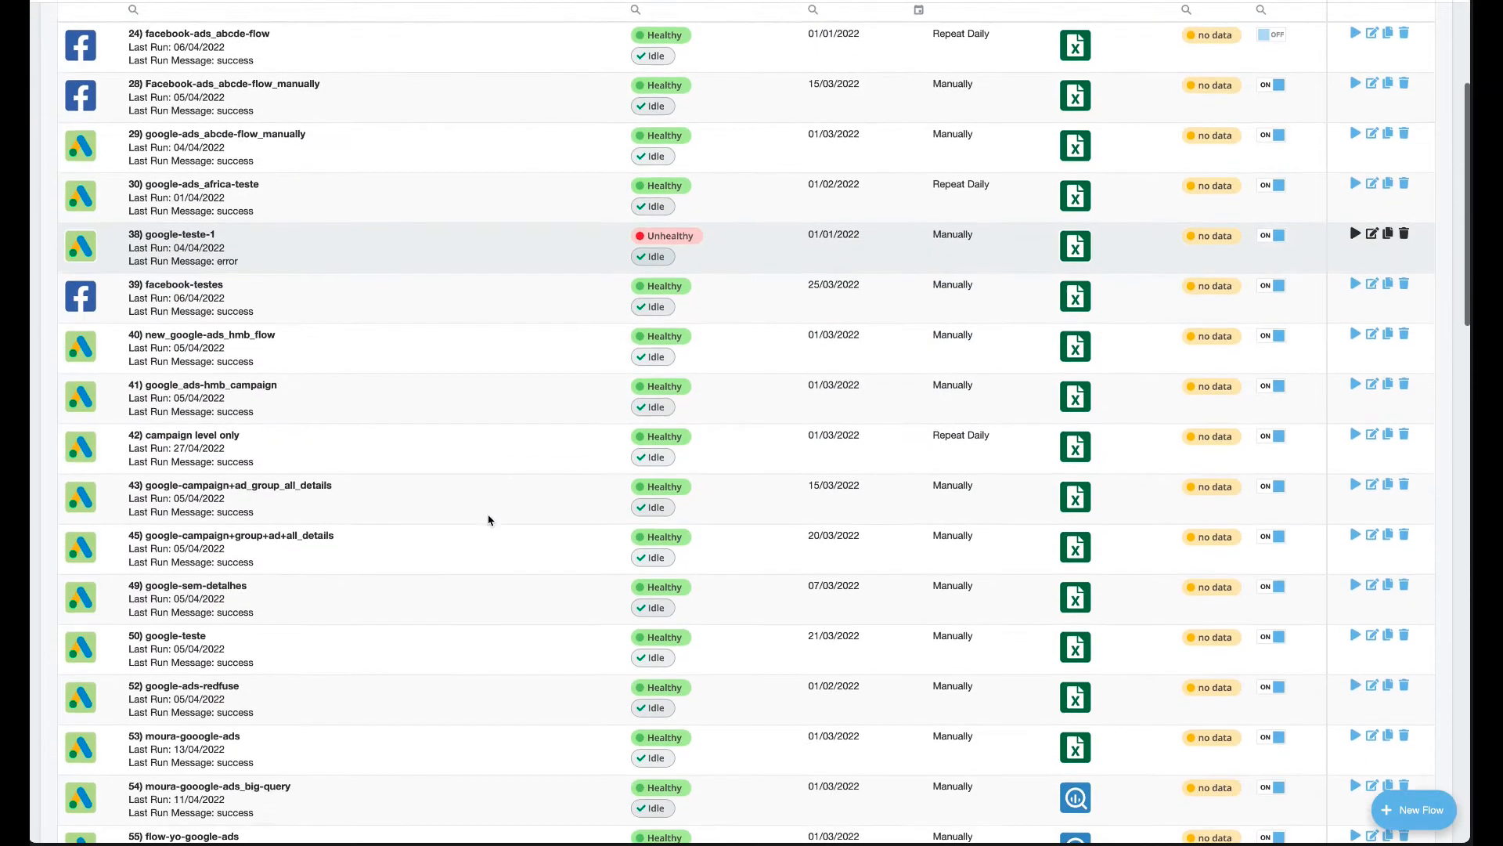
{"action": "scroll", "coordinate": [488, 520], "scroll_direction": "down", "scroll_amount": 10}
{"action": "left_click", "coordinate": [136, 764]}
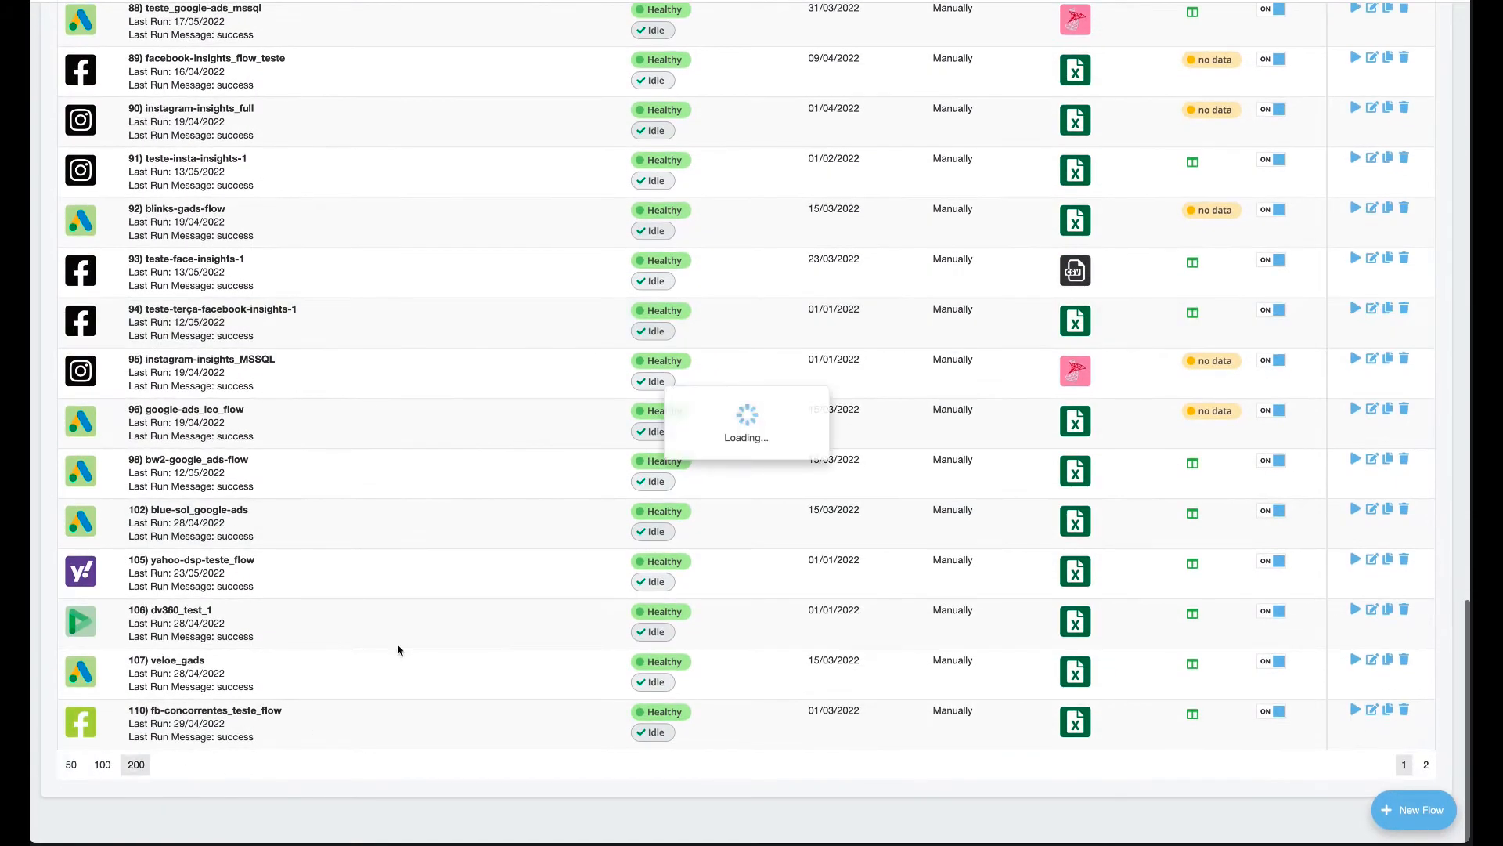
{"action": "scroll", "coordinate": [402, 647], "scroll_direction": "down", "scroll_amount": 20}
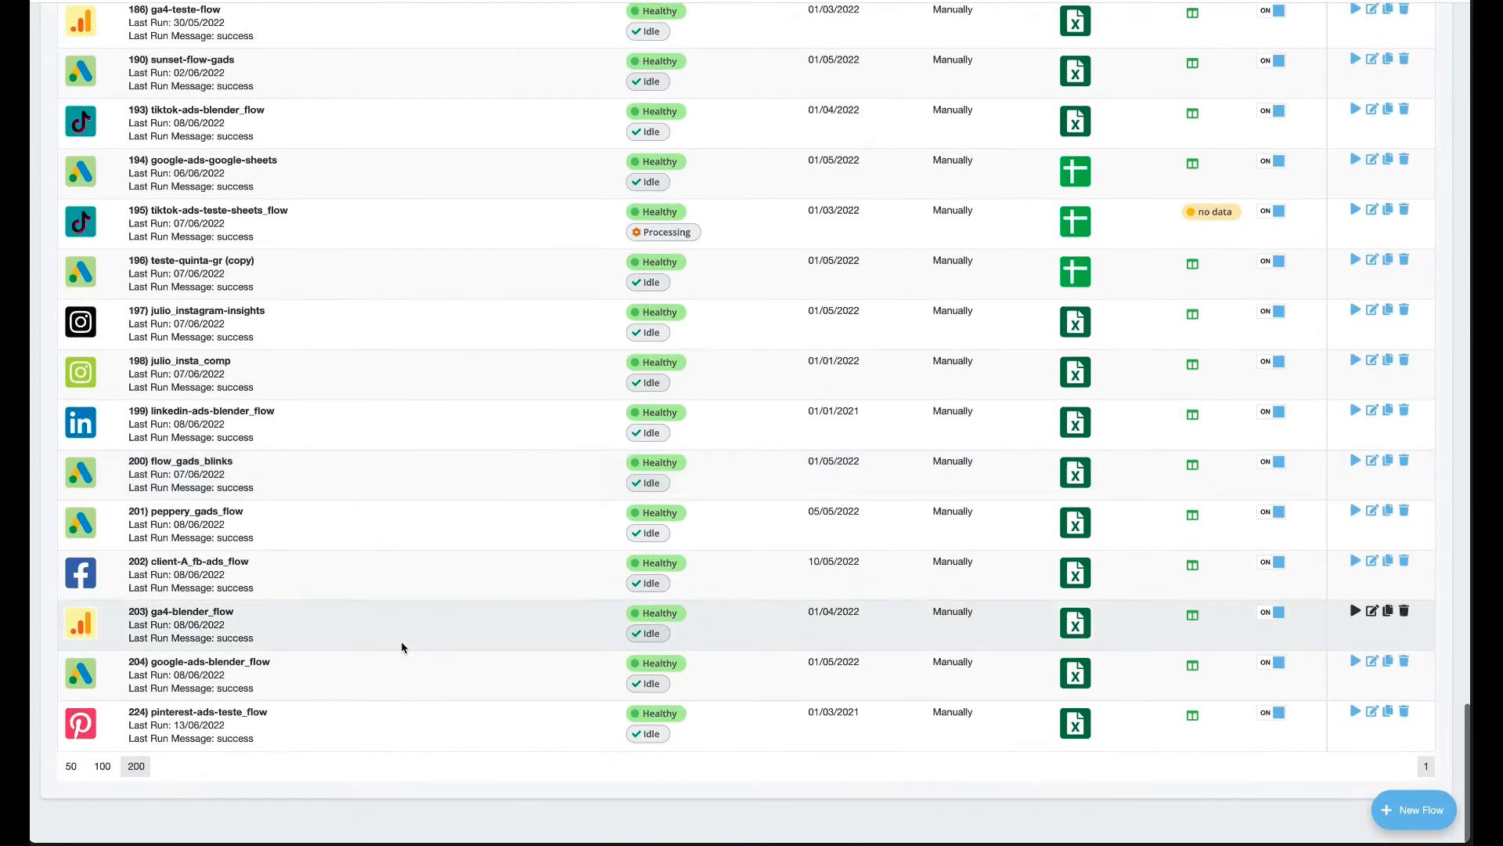
{"action": "scroll", "coordinate": [401, 647], "scroll_direction": "up", "scroll_amount": 1}
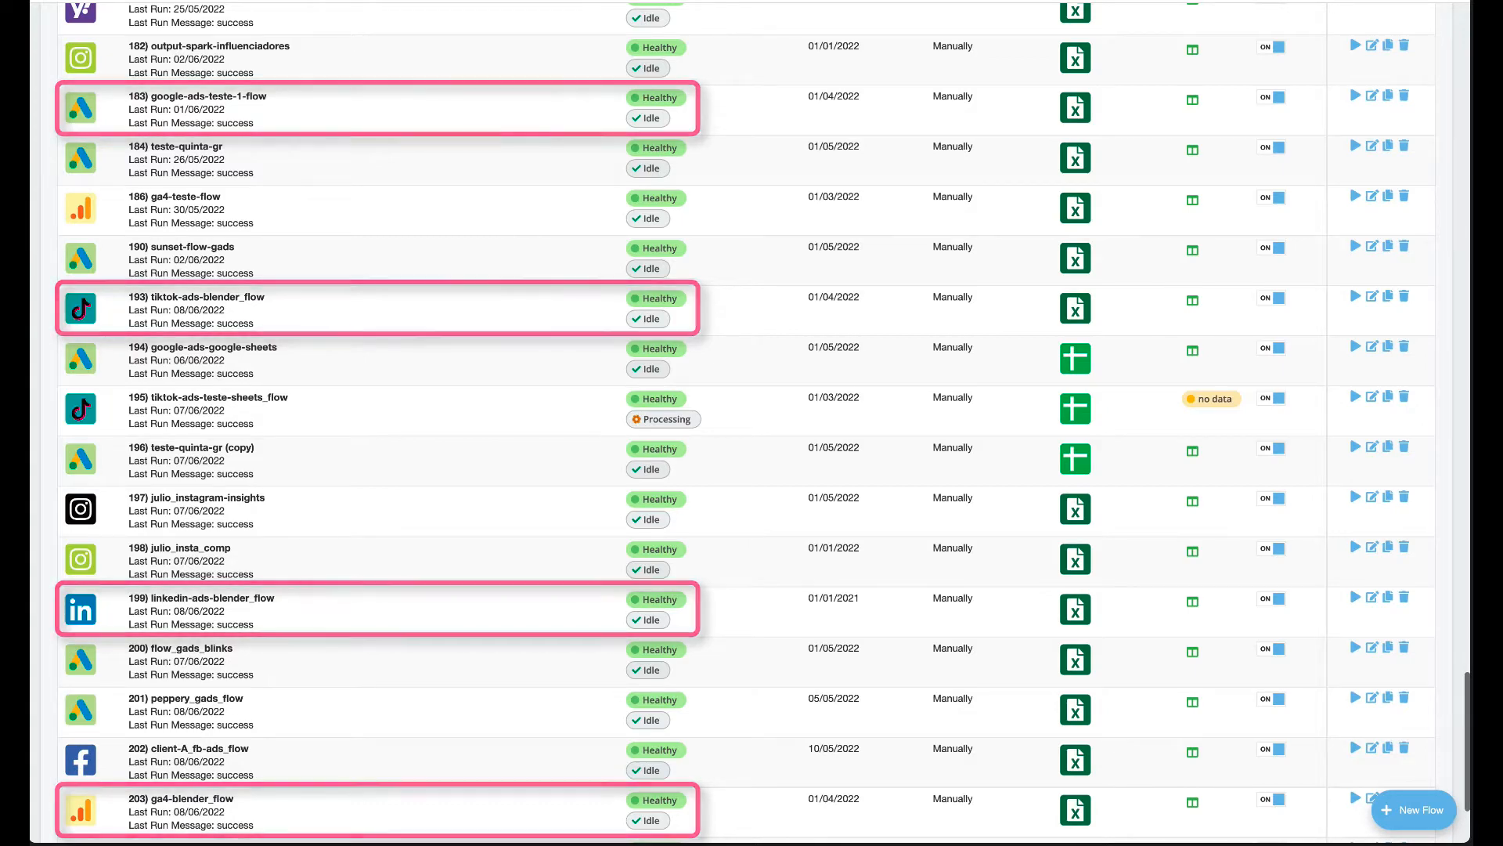
{"action": "scroll", "coordinate": [692, 539], "scroll_direction": "up", "scroll_amount": 20}
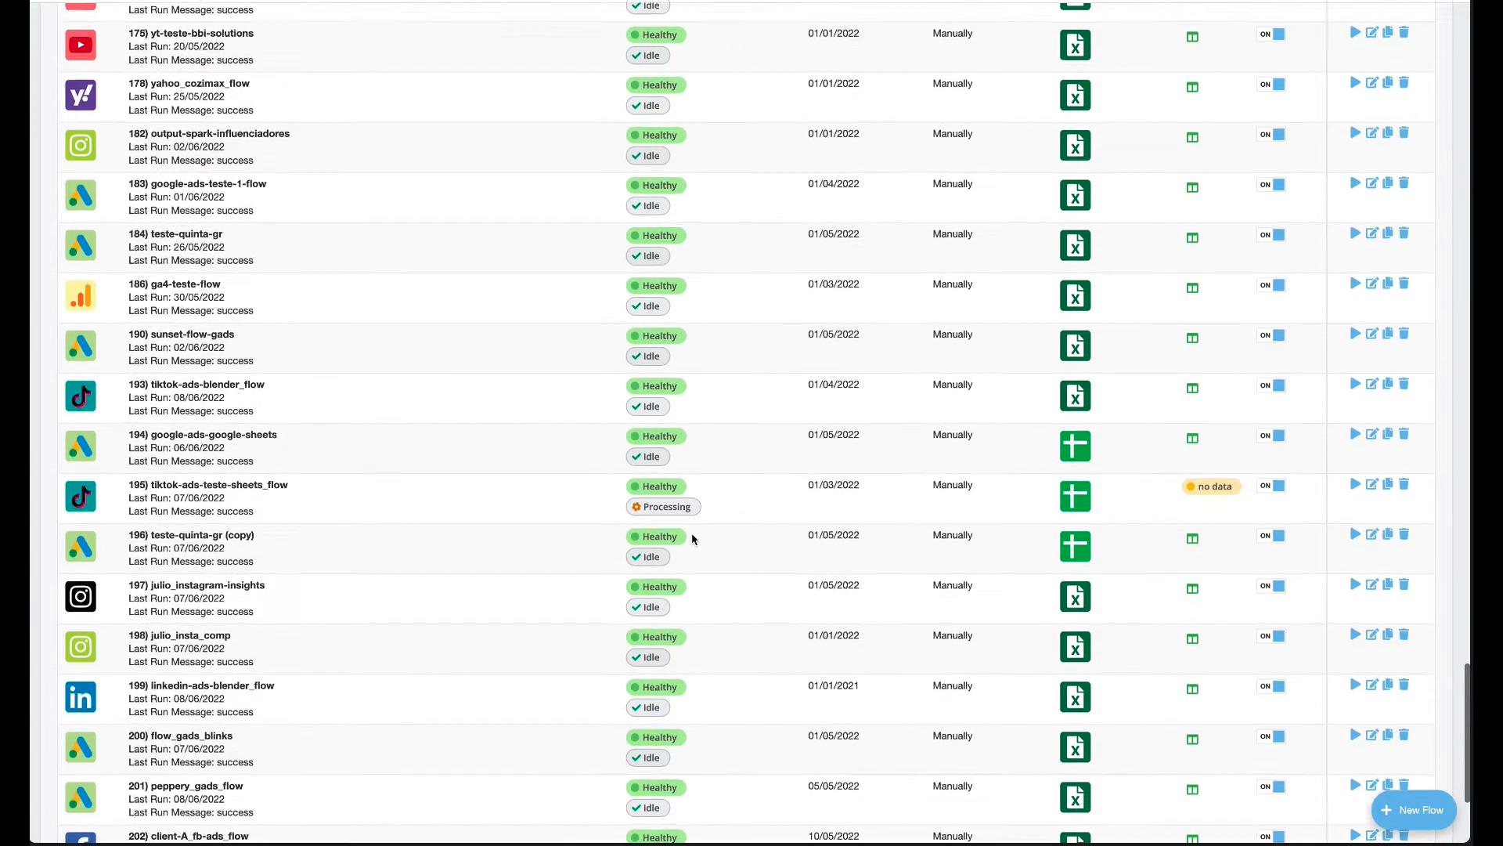
{"action": "scroll", "coordinate": [692, 539], "scroll_direction": "up", "scroll_amount": 10}
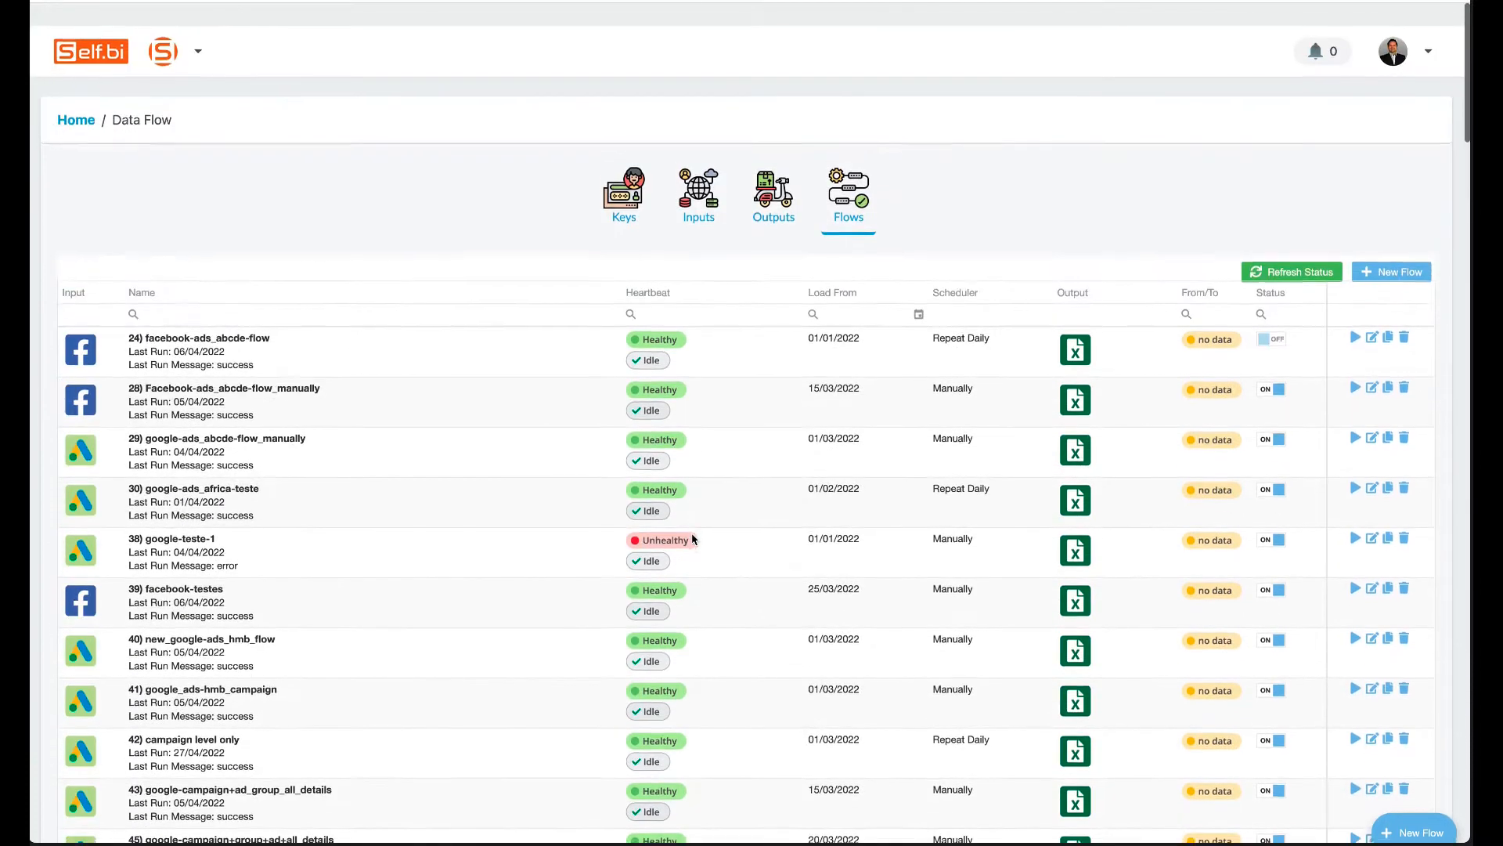
{"action": "left_click", "coordinate": [780, 183]}
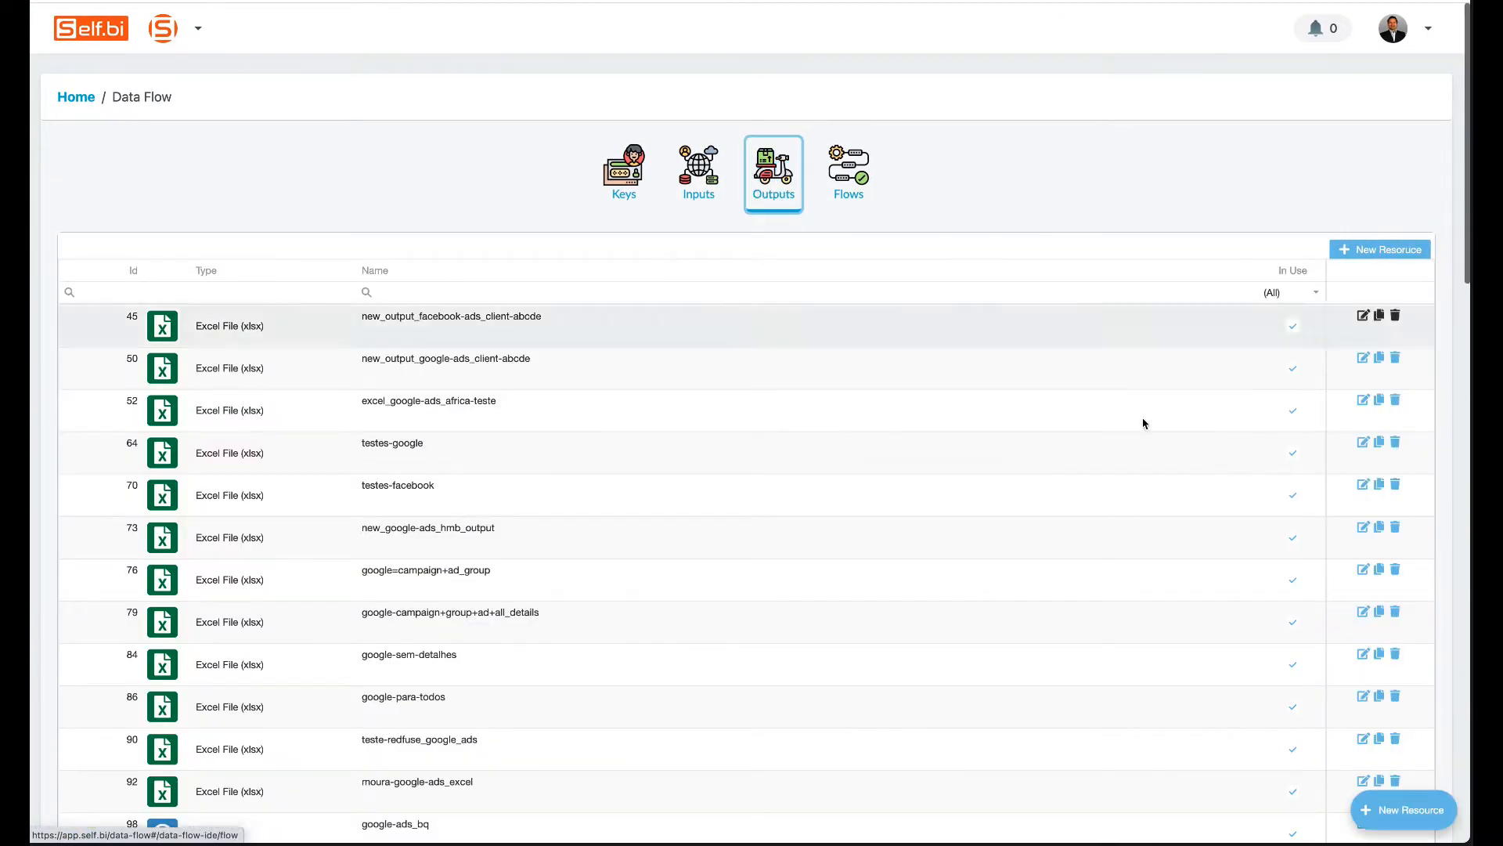
Create a new output resource named blender_example_excel of type Excel File (xlsx).
{"action": "left_click", "coordinate": [1404, 810]}
{"action": "left_click", "coordinate": [427, 299]}
{"action": "type", "text": "bl"}
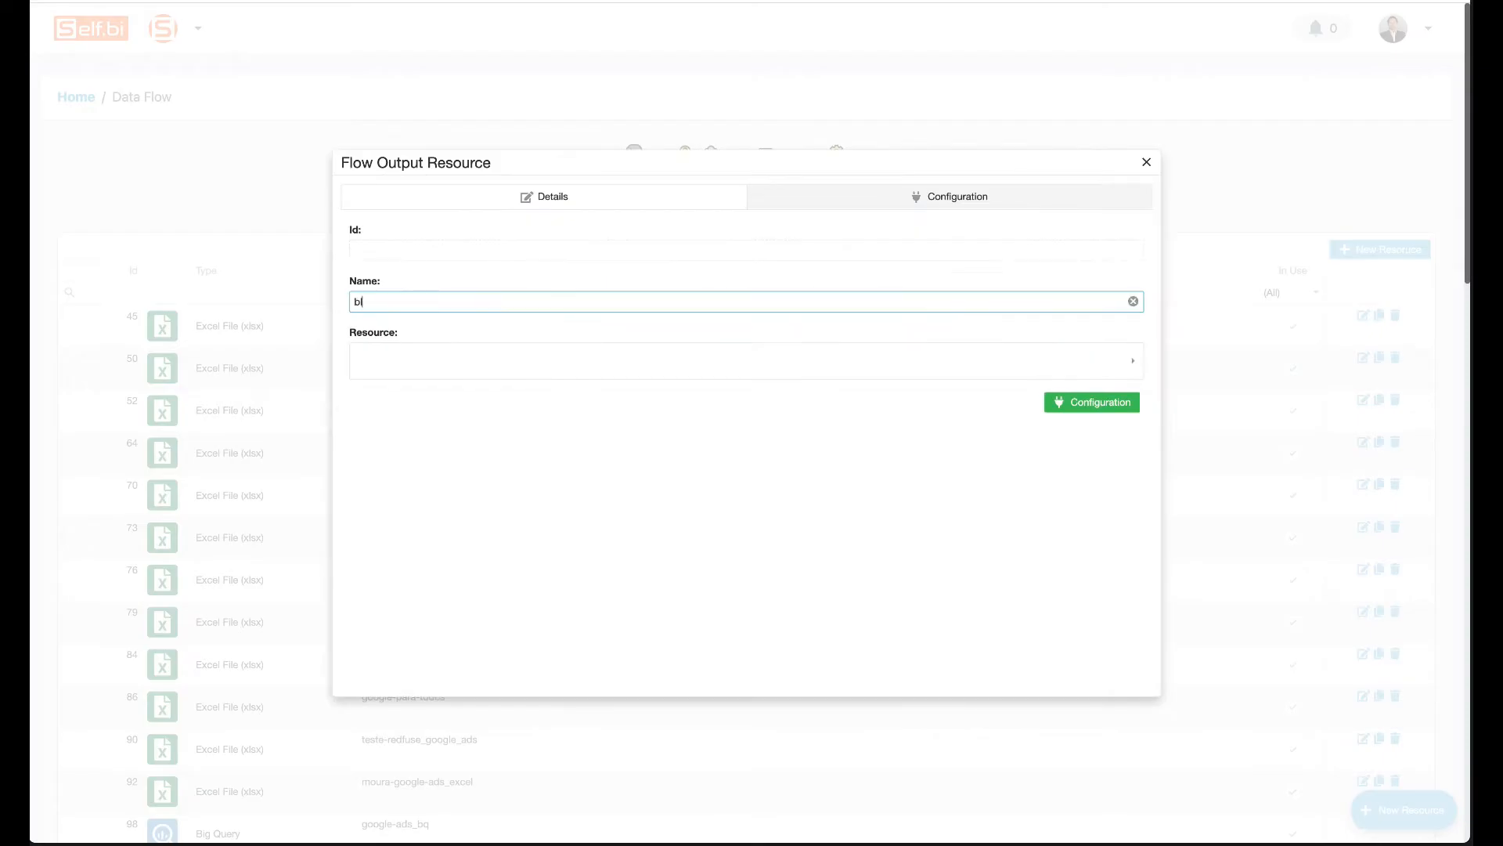
{"action": "type", "text": "ender_example_excel"}
{"action": "left_click", "coordinate": [452, 359]}
{"action": "left_click", "coordinate": [494, 567]}
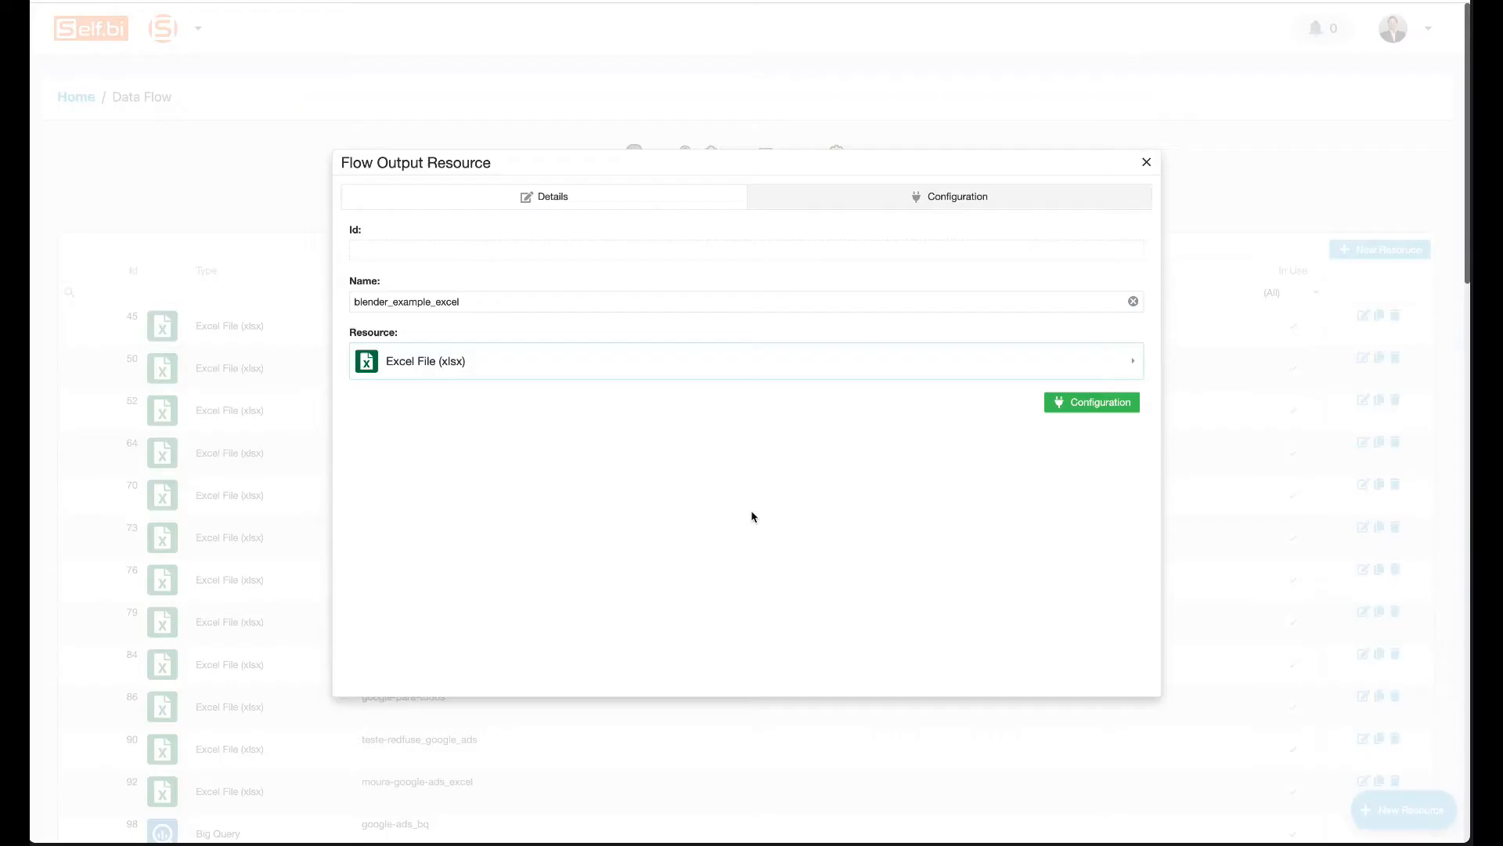
Configure file name blender_example, sheet blender and a notification e-mail, then save.
{"action": "left_click", "coordinate": [1087, 403]}
{"action": "left_click", "coordinate": [473, 384]}
{"action": "type", "text": "blender_example"}
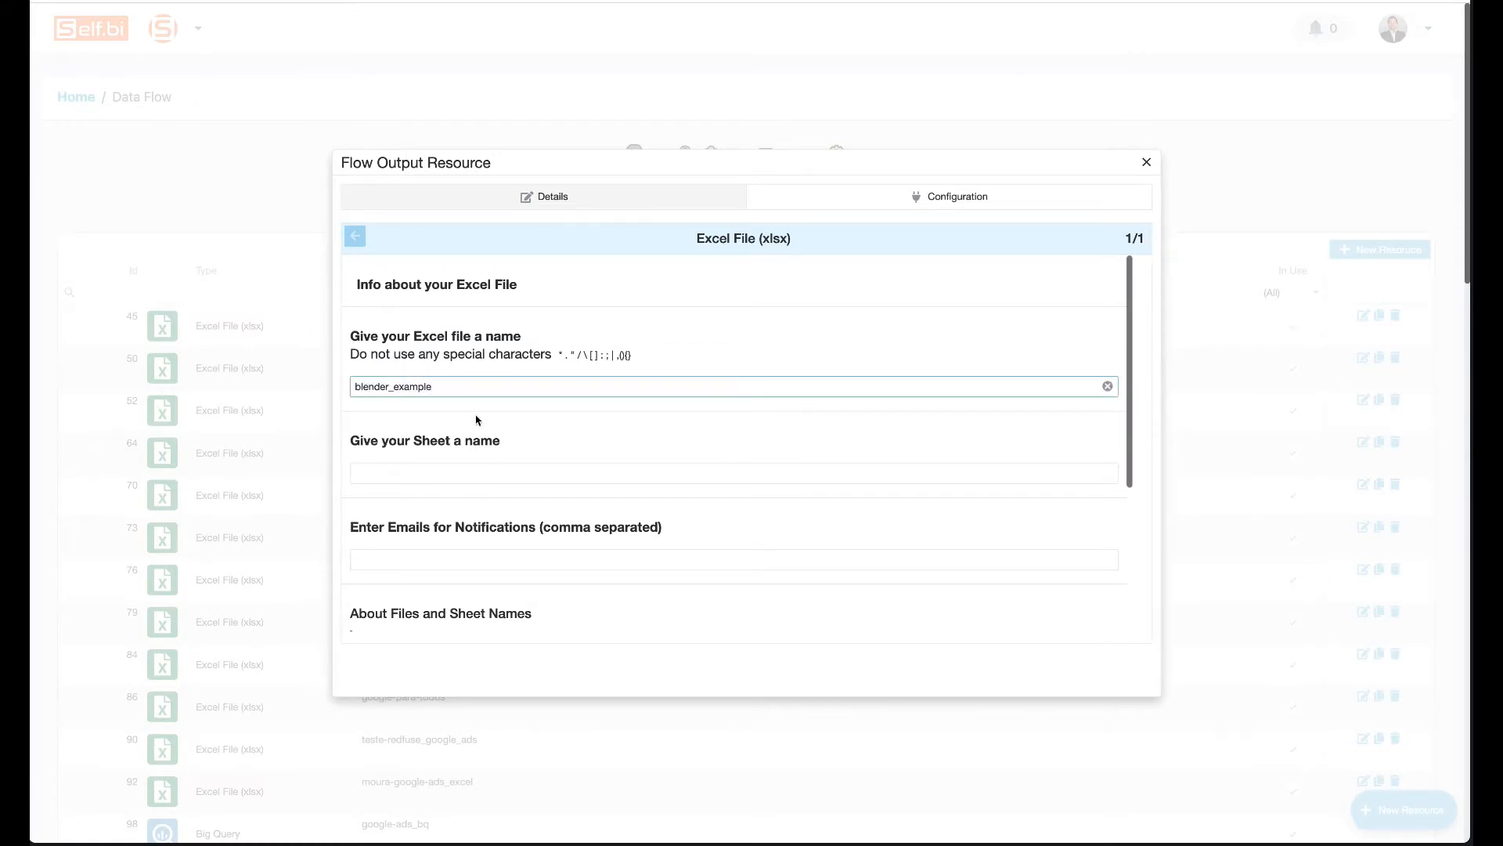
{"action": "left_click", "coordinate": [482, 472]}
{"action": "type", "text": "blender"}
{"action": "left_click", "coordinate": [403, 558]}
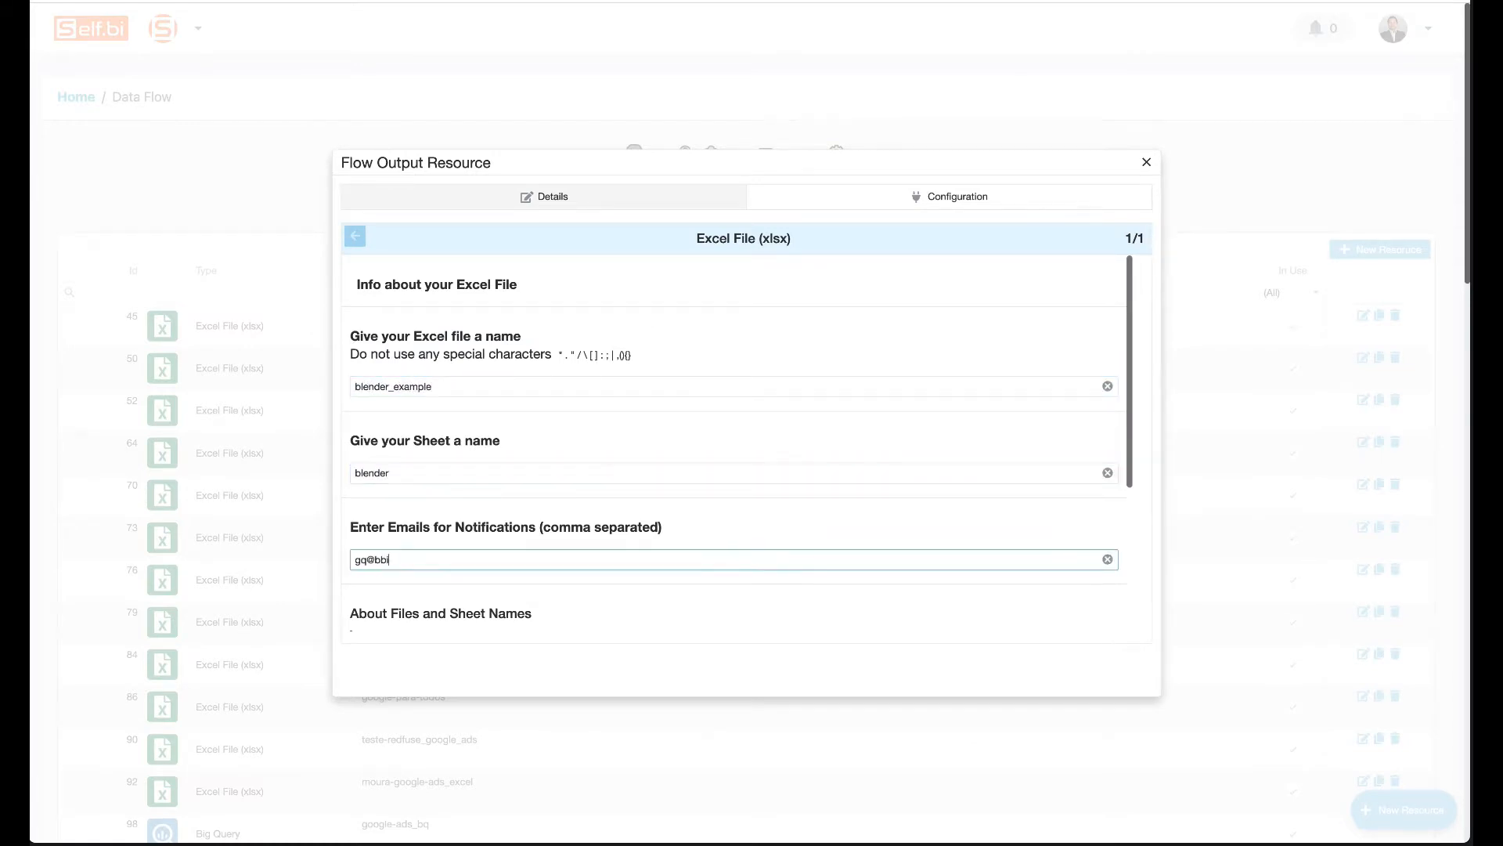
{"action": "scroll", "coordinate": [513, 601], "scroll_direction": "down", "scroll_amount": 3}
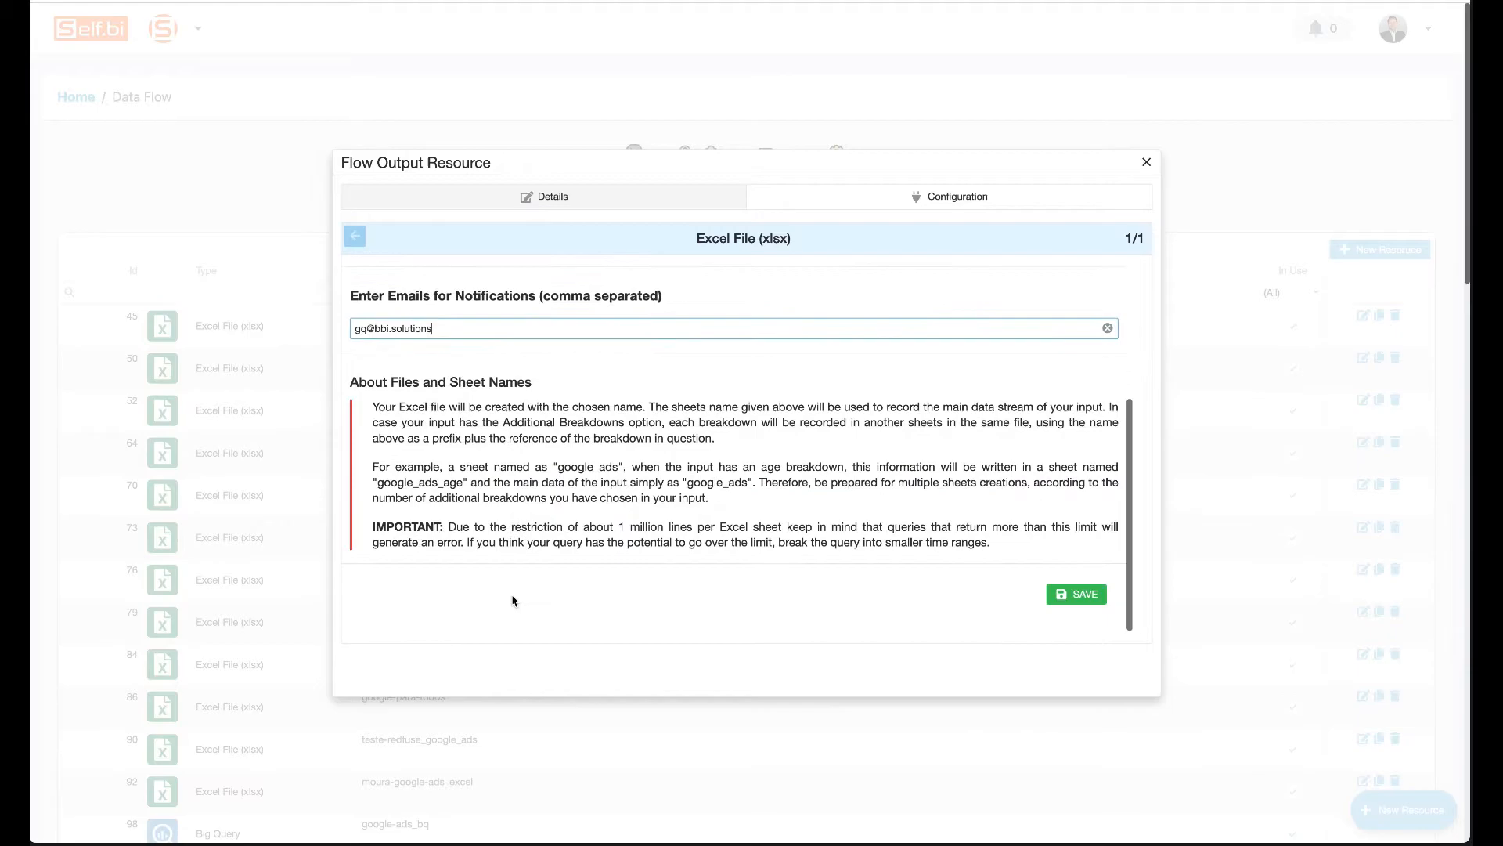
{"action": "left_click", "coordinate": [1076, 594]}
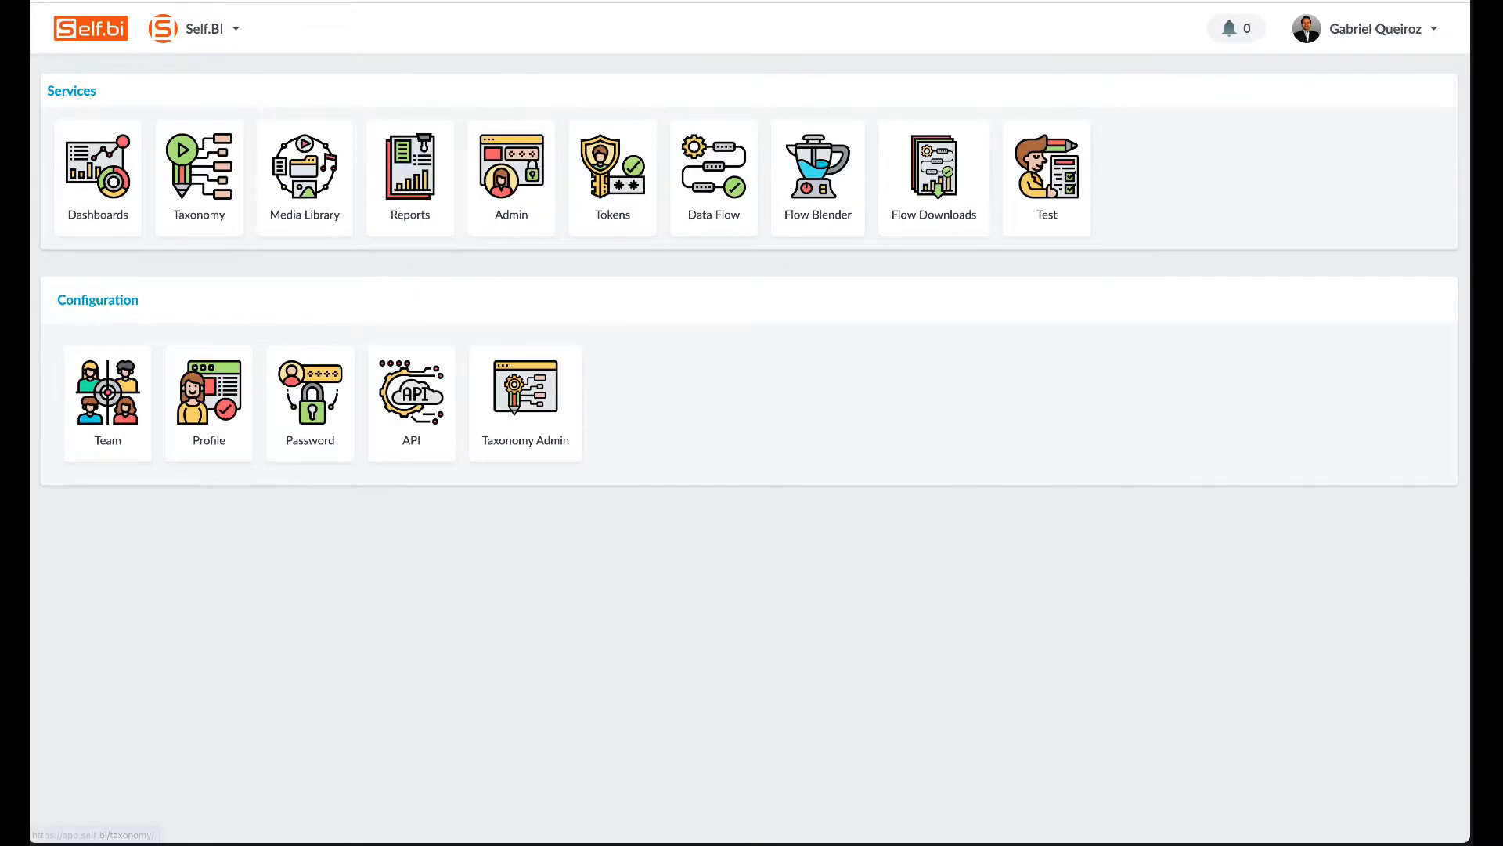
Go to Flow Blender and start a new blender.
{"action": "left_click", "coordinate": [824, 206]}
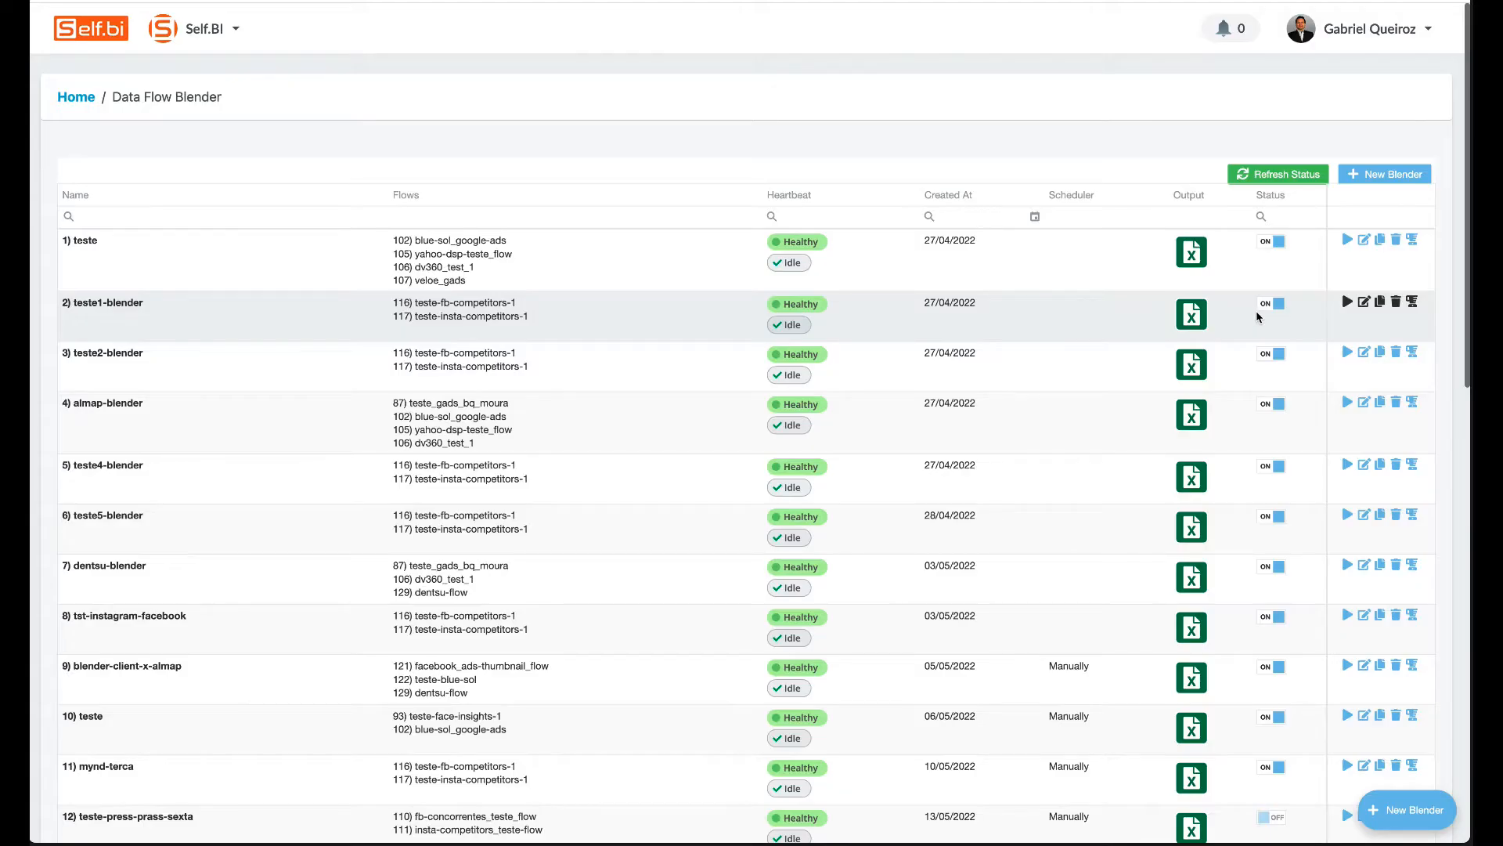
{"action": "left_click", "coordinate": [1390, 178]}
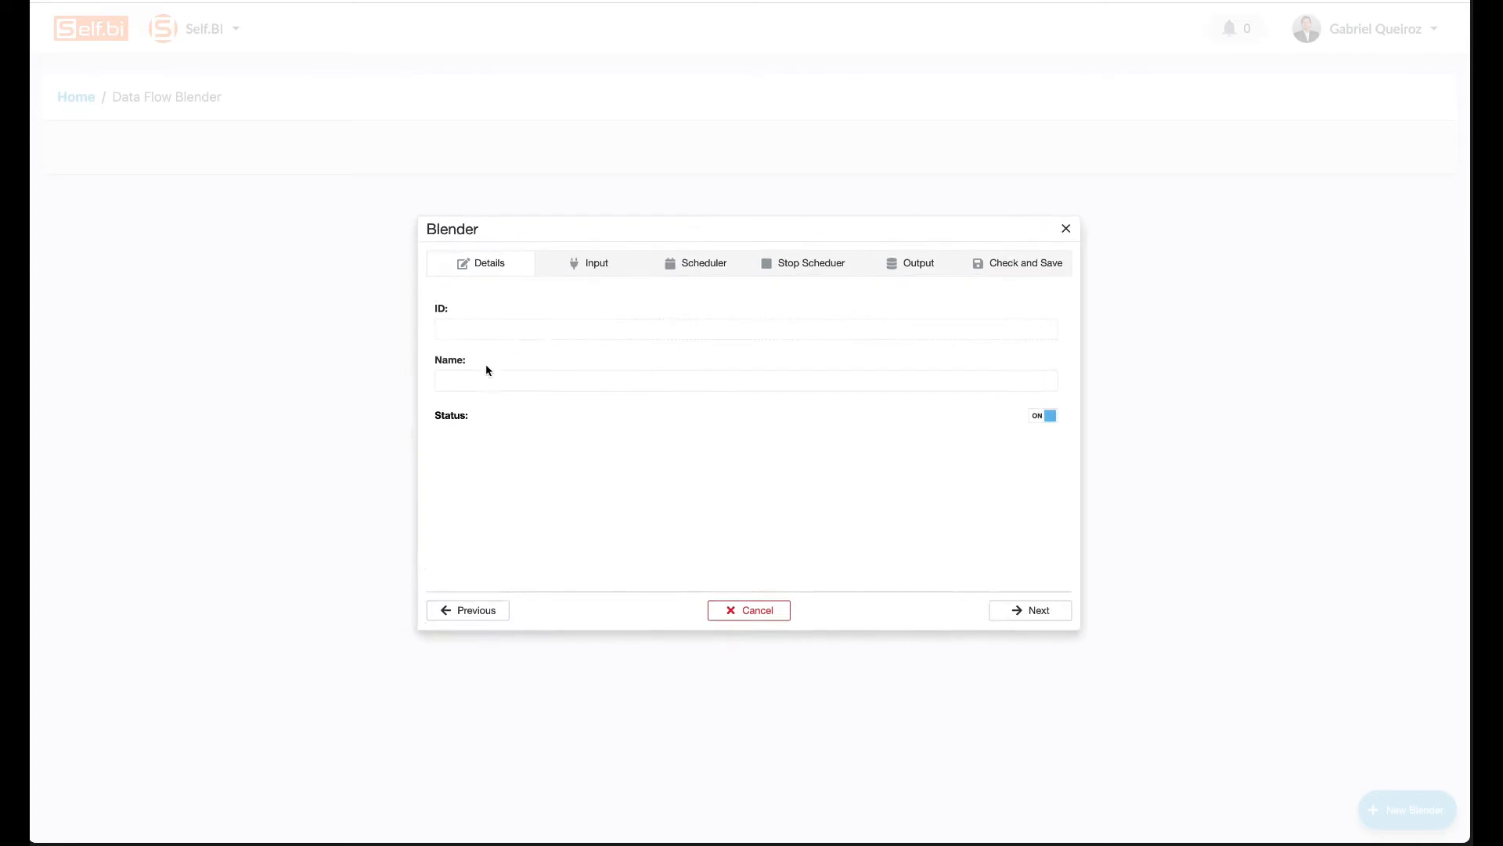
Name the new blender blender_4_flows.
{"action": "left_click", "coordinate": [480, 380]}
{"action": "type", "text": "blender"}
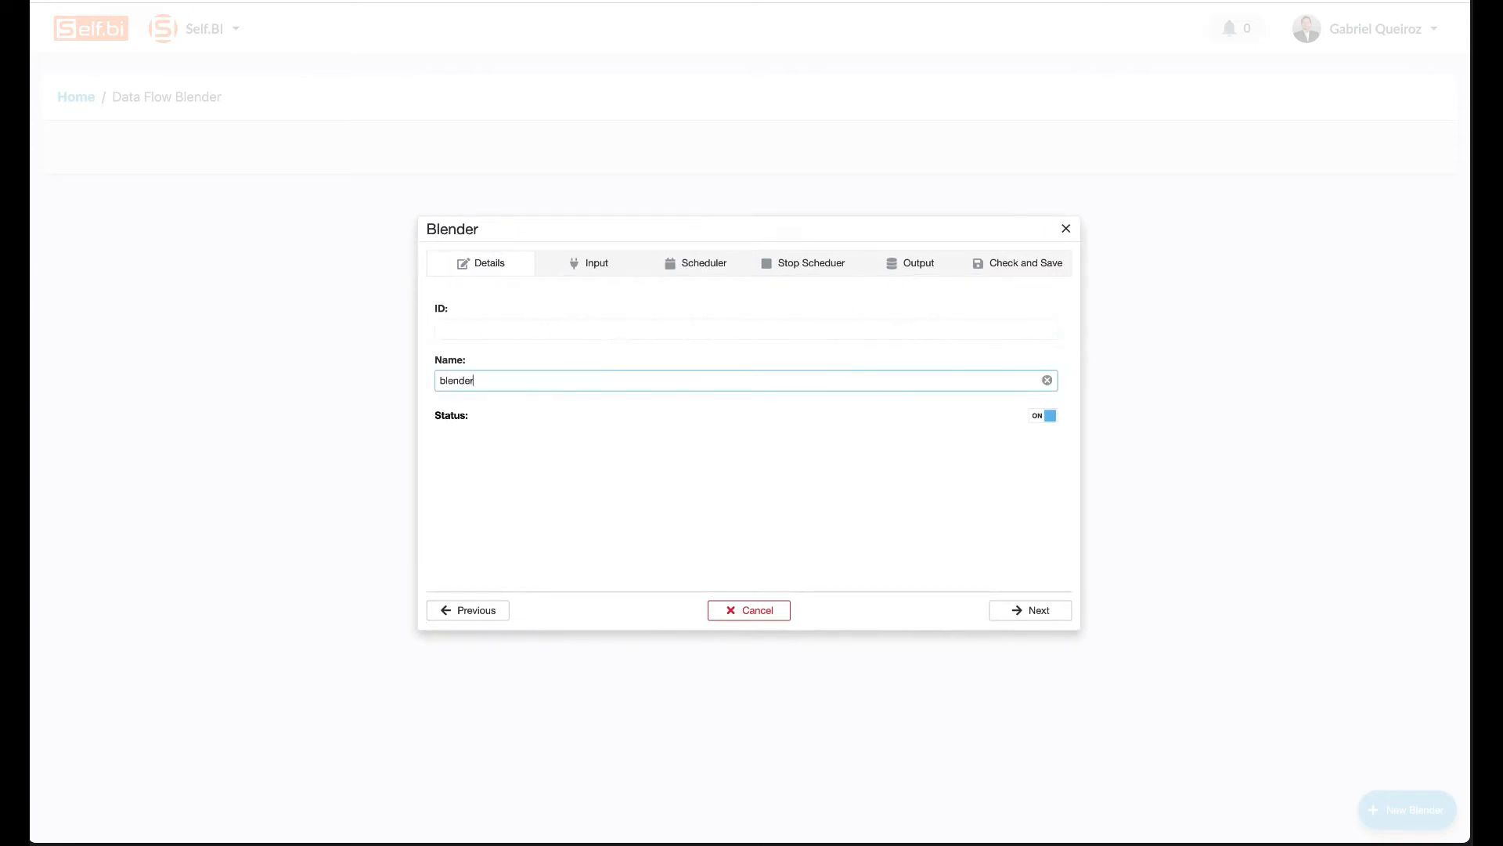
{"action": "type", "text": "_4_flows"}
{"action": "left_click", "coordinate": [527, 436]}
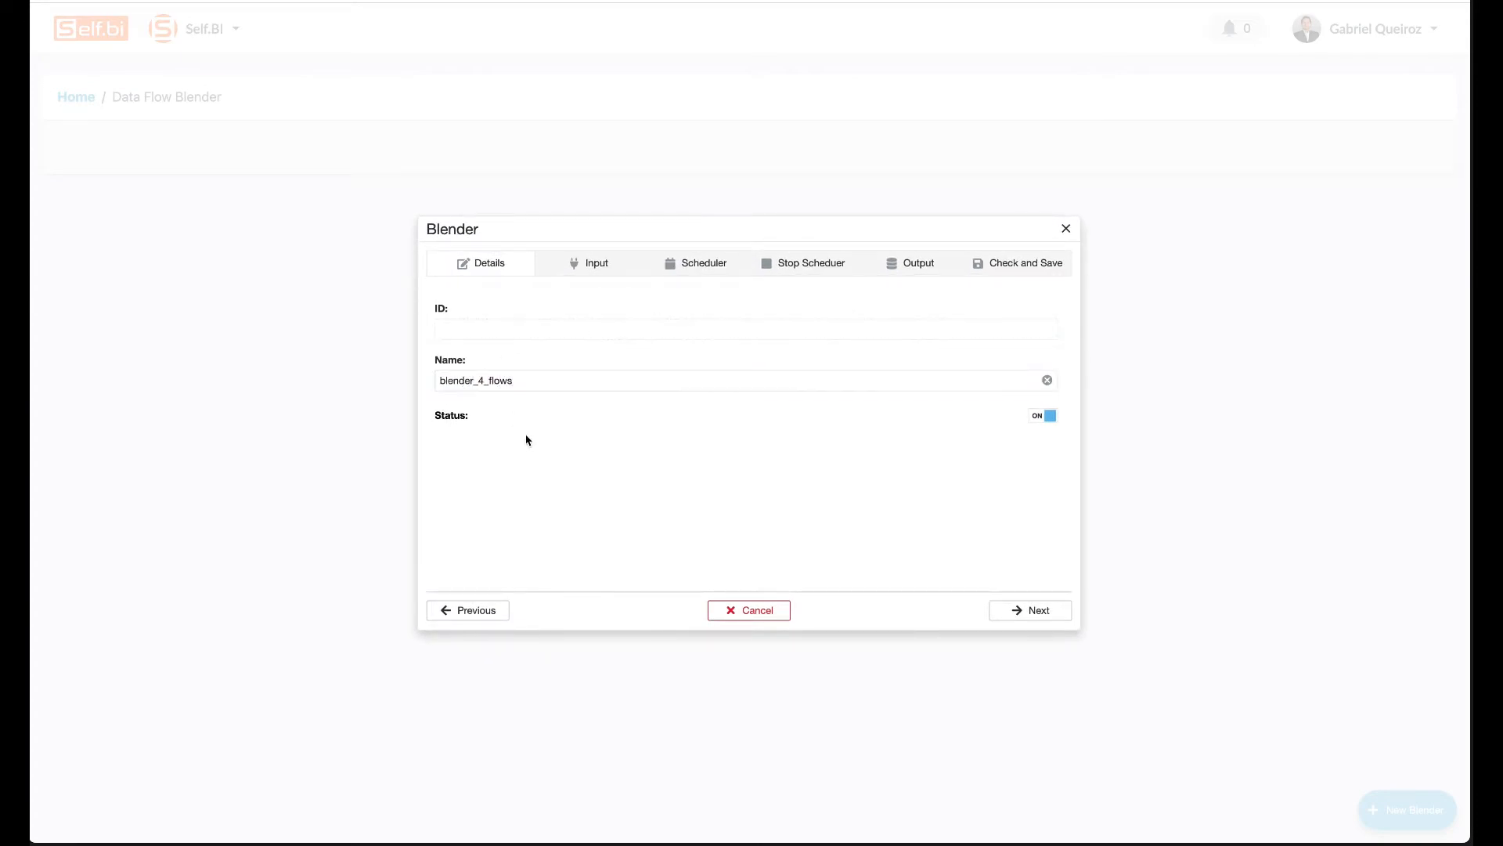
{"action": "left_click", "coordinate": [1026, 611]}
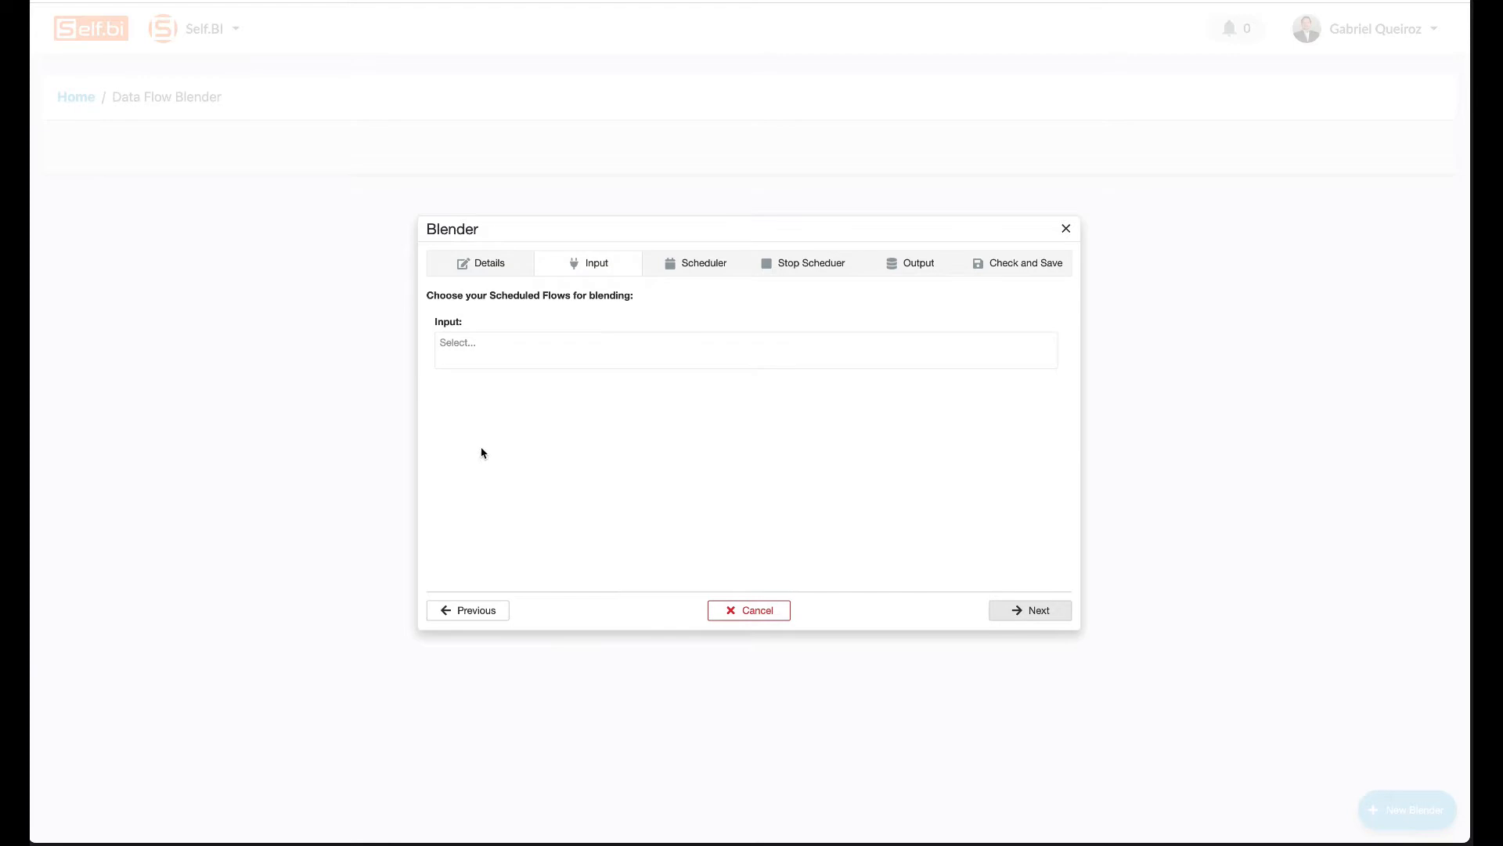
Choose google-ads-teste-1-flow, tiktok-ads-blender_flow, linkedin-ads-blender_flow and ga4-blender_flow as blender inputs.
{"action": "left_click", "coordinate": [567, 356]}
{"action": "scroll", "coordinate": [527, 524], "scroll_direction": "down", "scroll_amount": 15}
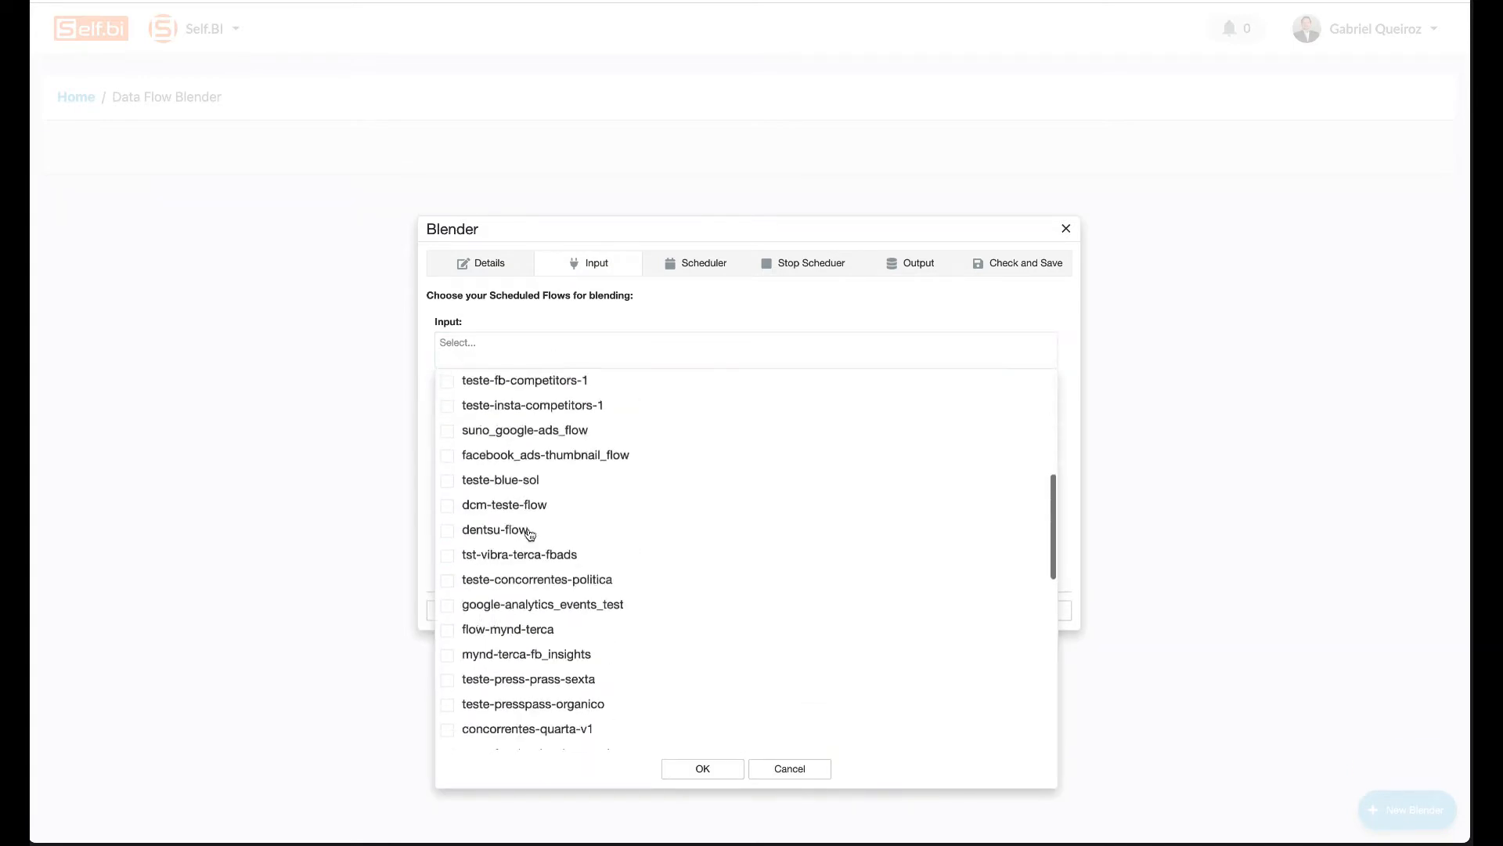
{"action": "scroll", "coordinate": [608, 534], "scroll_direction": "up", "scroll_amount": 4}
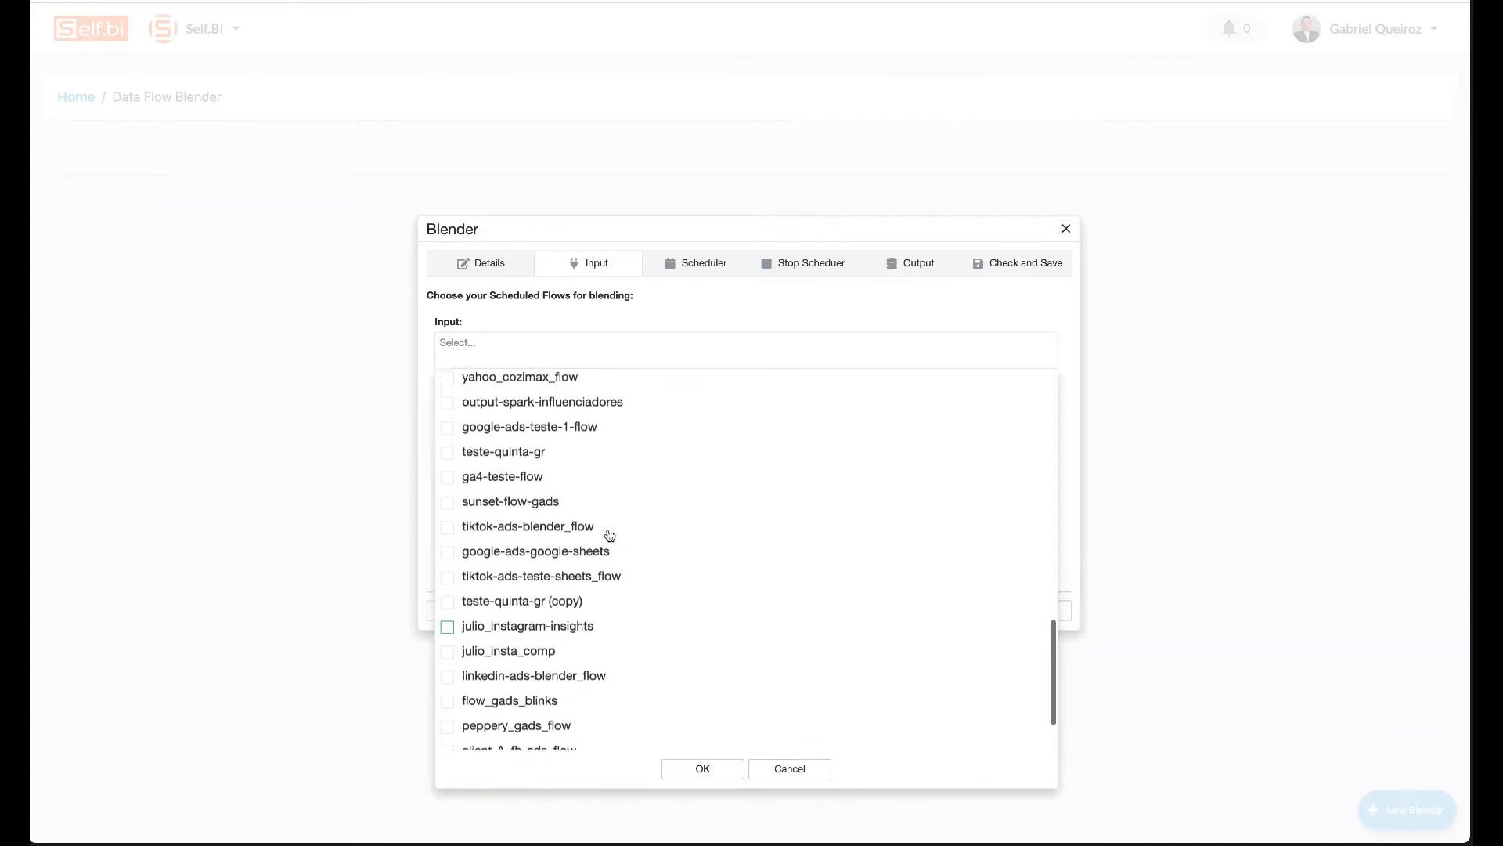
{"action": "left_click", "coordinate": [447, 438]}
{"action": "left_click", "coordinate": [447, 539]}
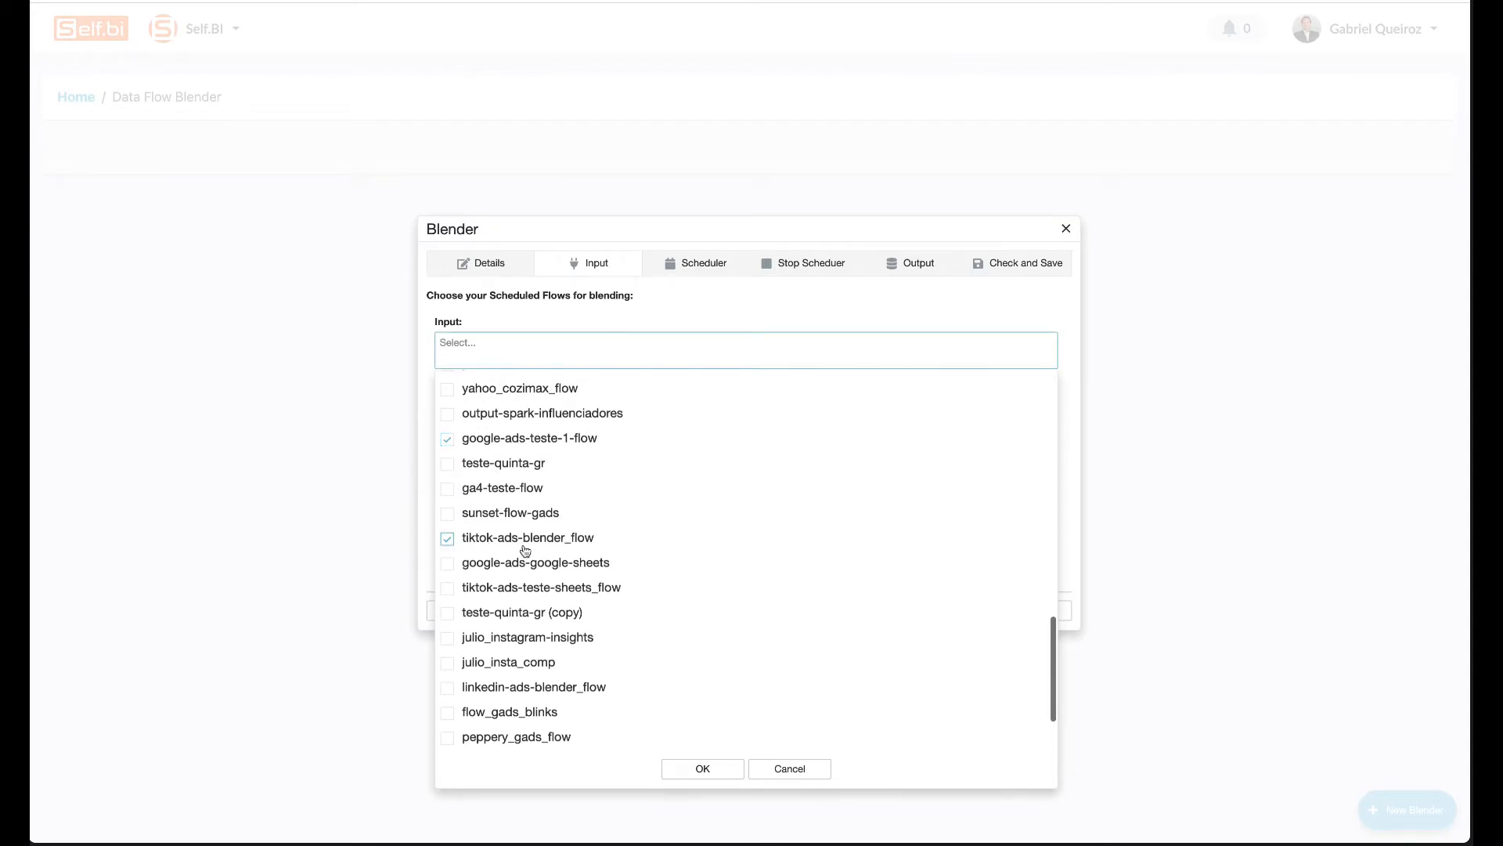
{"action": "left_click", "coordinate": [447, 688]}
{"action": "scroll", "coordinate": [538, 704], "scroll_direction": "down", "scroll_amount": 3}
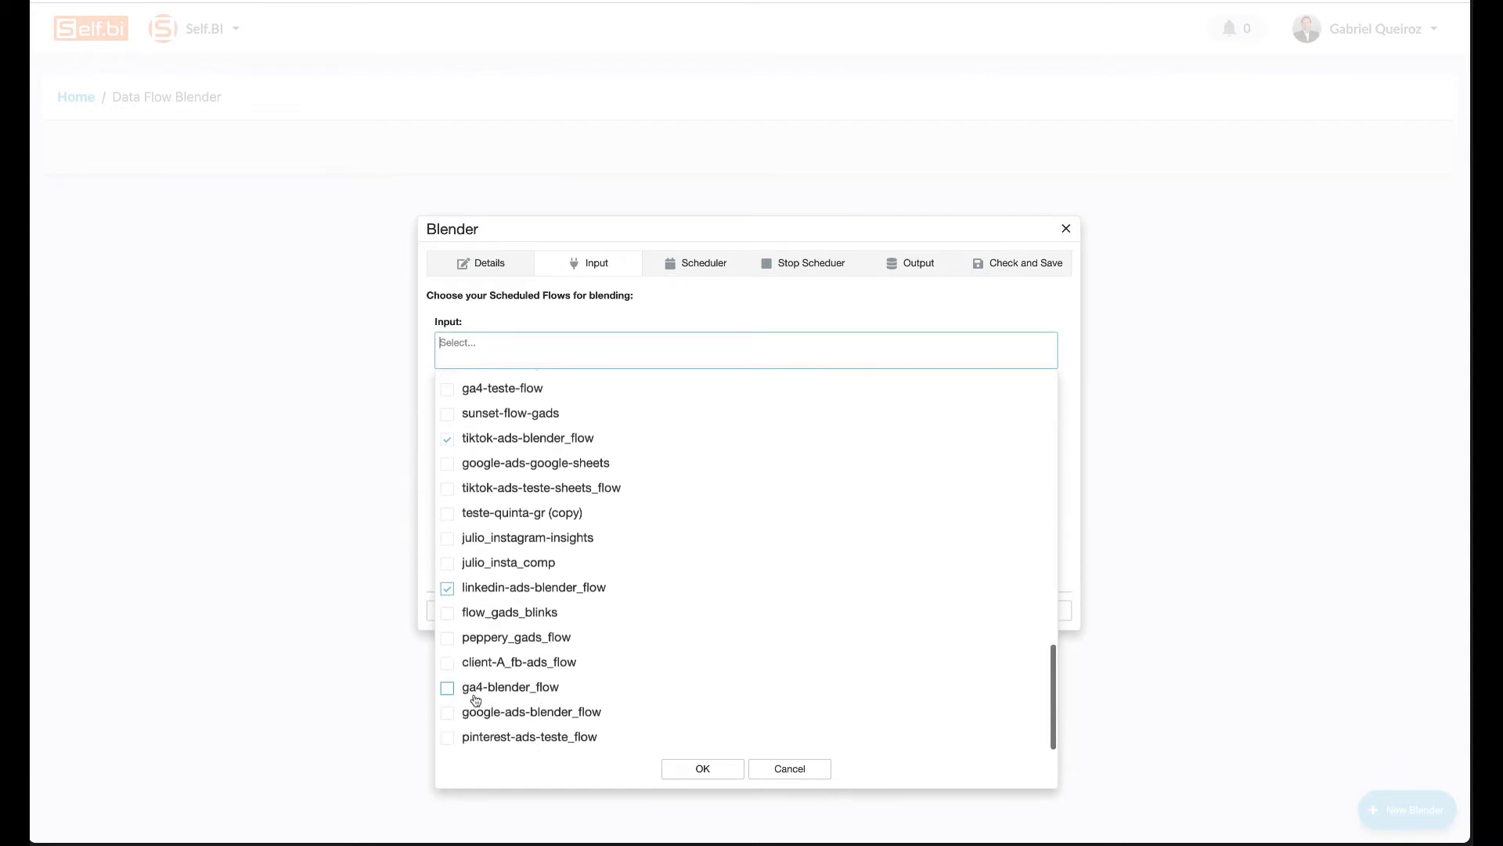
{"action": "left_click", "coordinate": [447, 687]}
{"action": "left_click", "coordinate": [703, 797]}
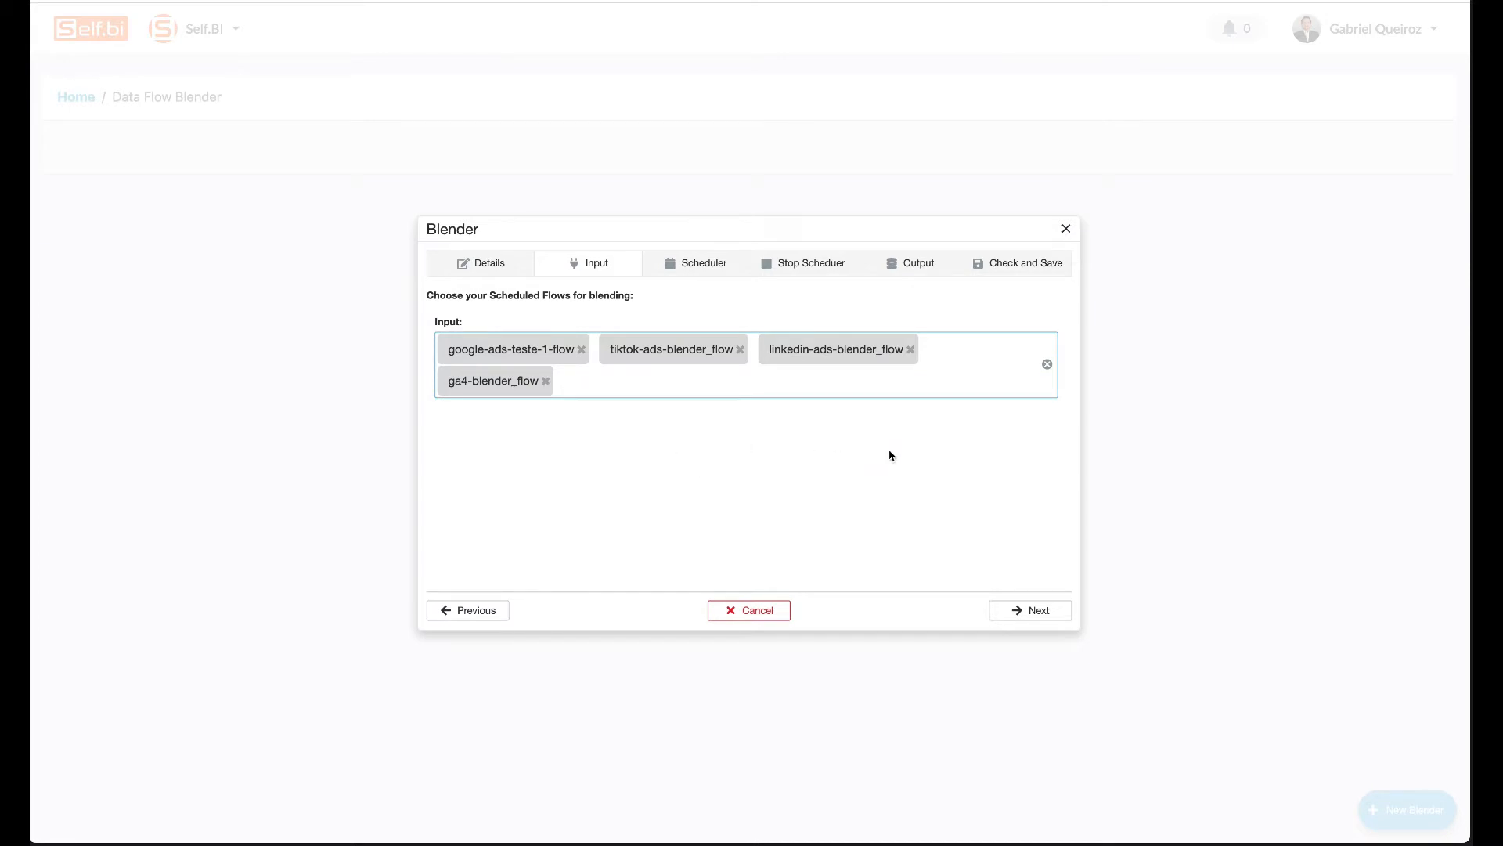
{"action": "left_click", "coordinate": [1032, 616]}
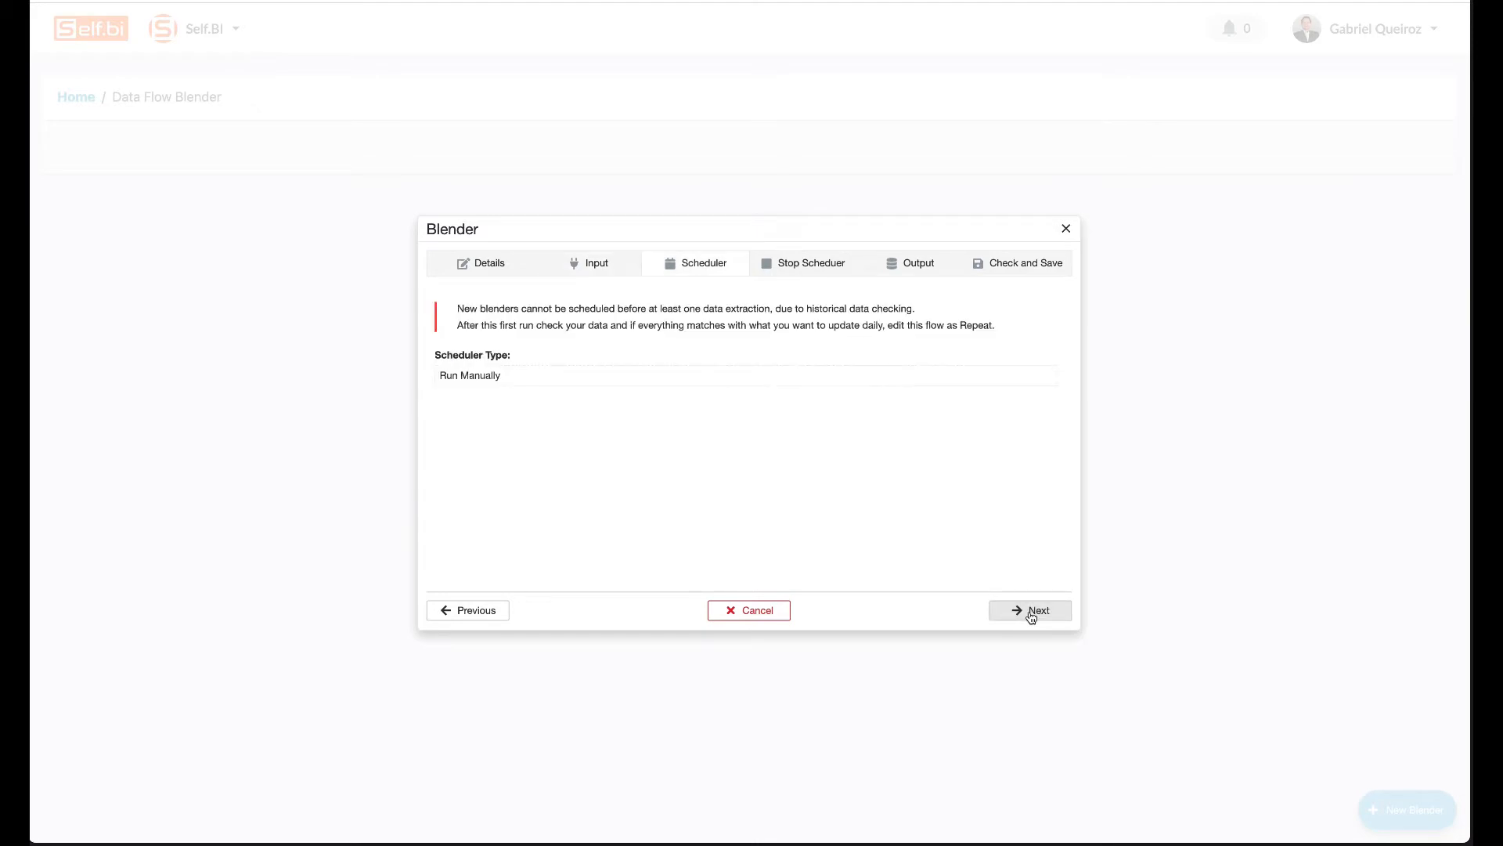
Set blender_example_excel as the blender's output and save the blender.
{"action": "left_click", "coordinate": [1032, 616]}
{"action": "left_click", "coordinate": [1032, 616]}
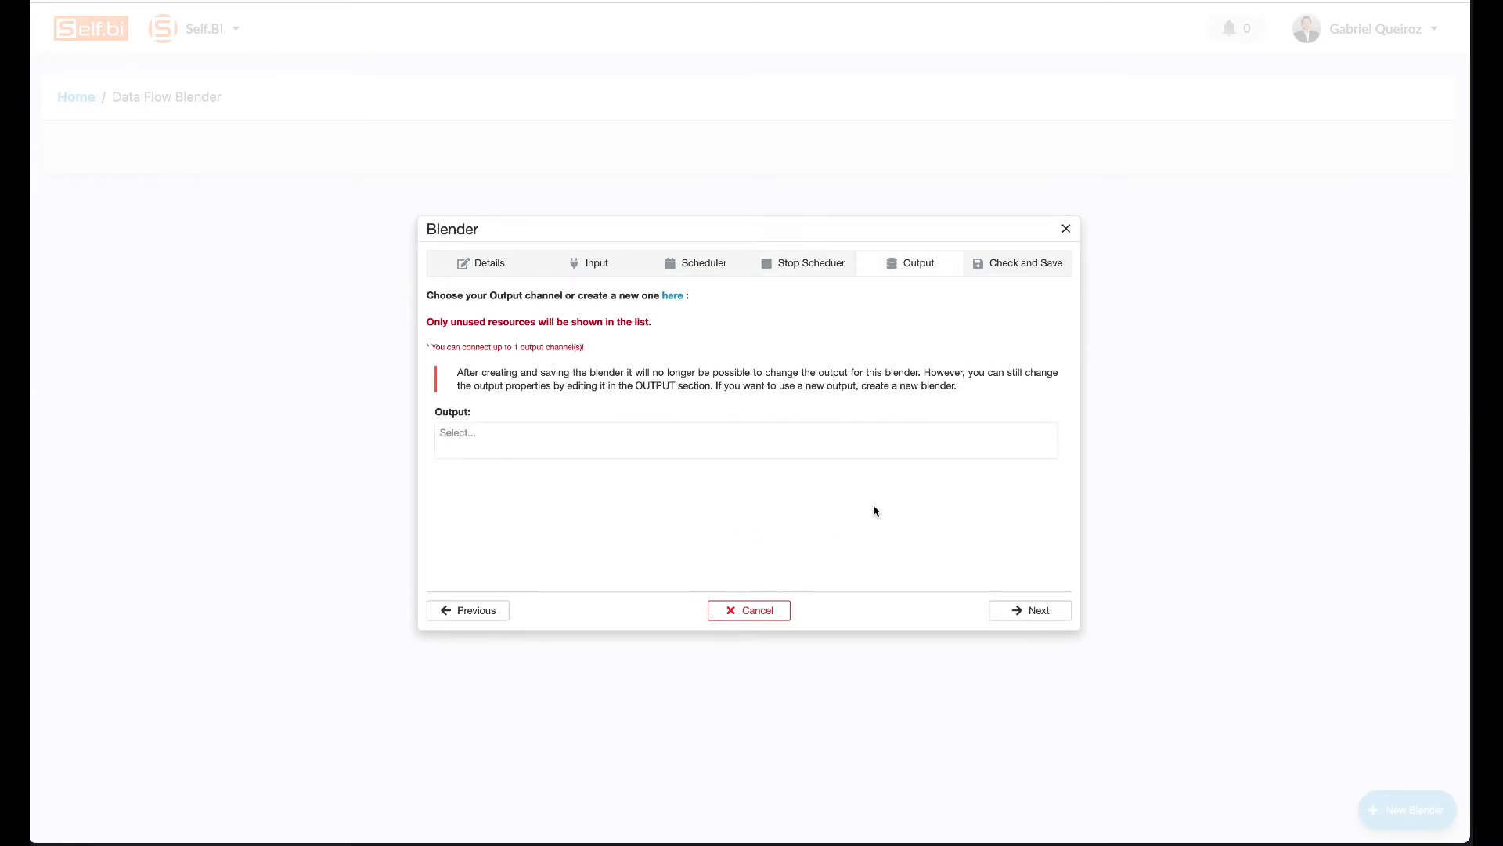
{"action": "left_click", "coordinate": [859, 448]}
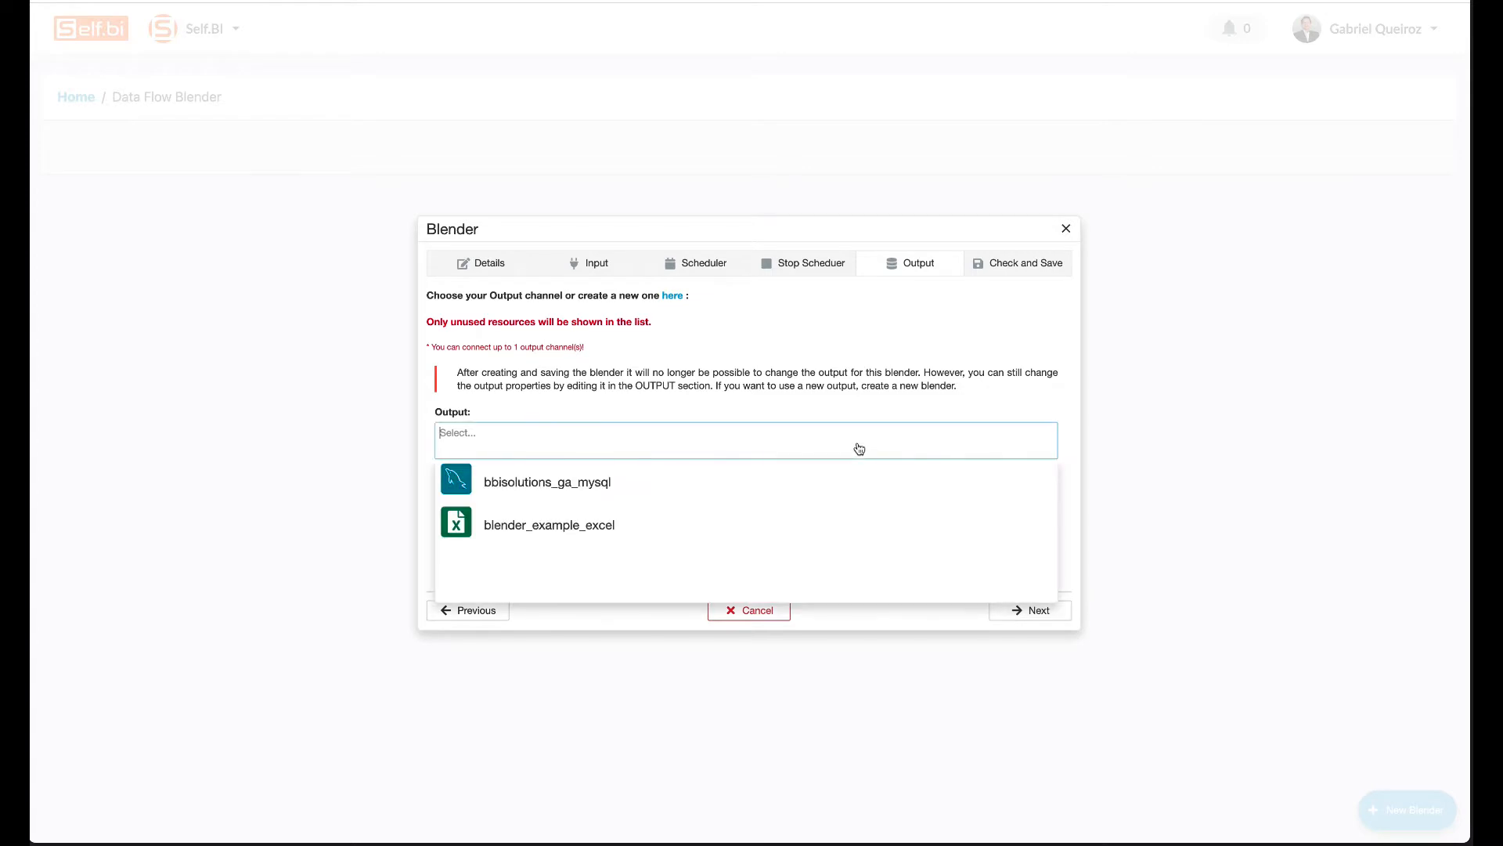
{"action": "left_click", "coordinate": [551, 532]}
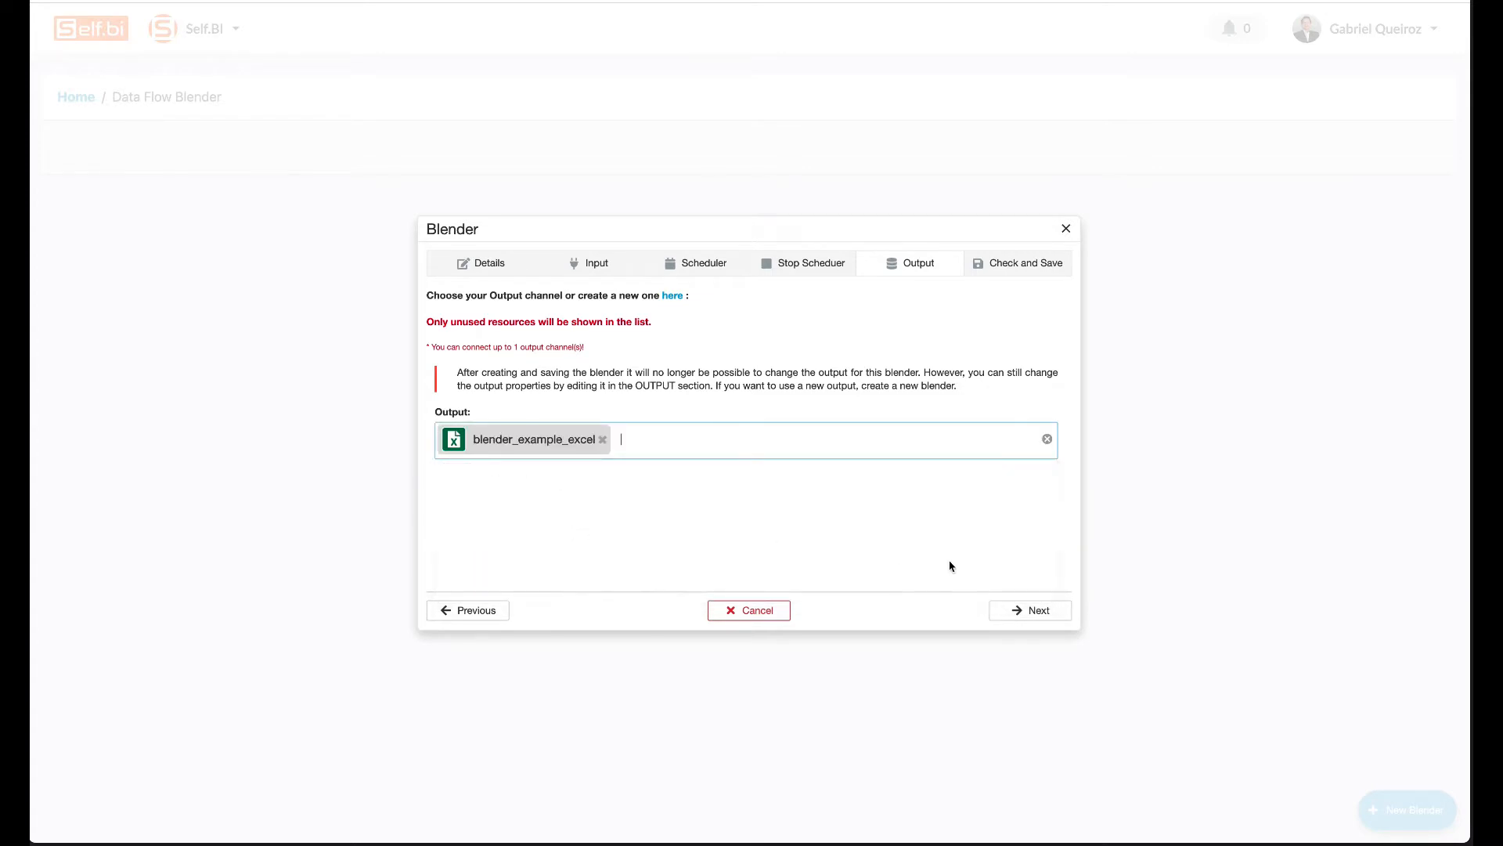
{"action": "left_click", "coordinate": [1031, 609]}
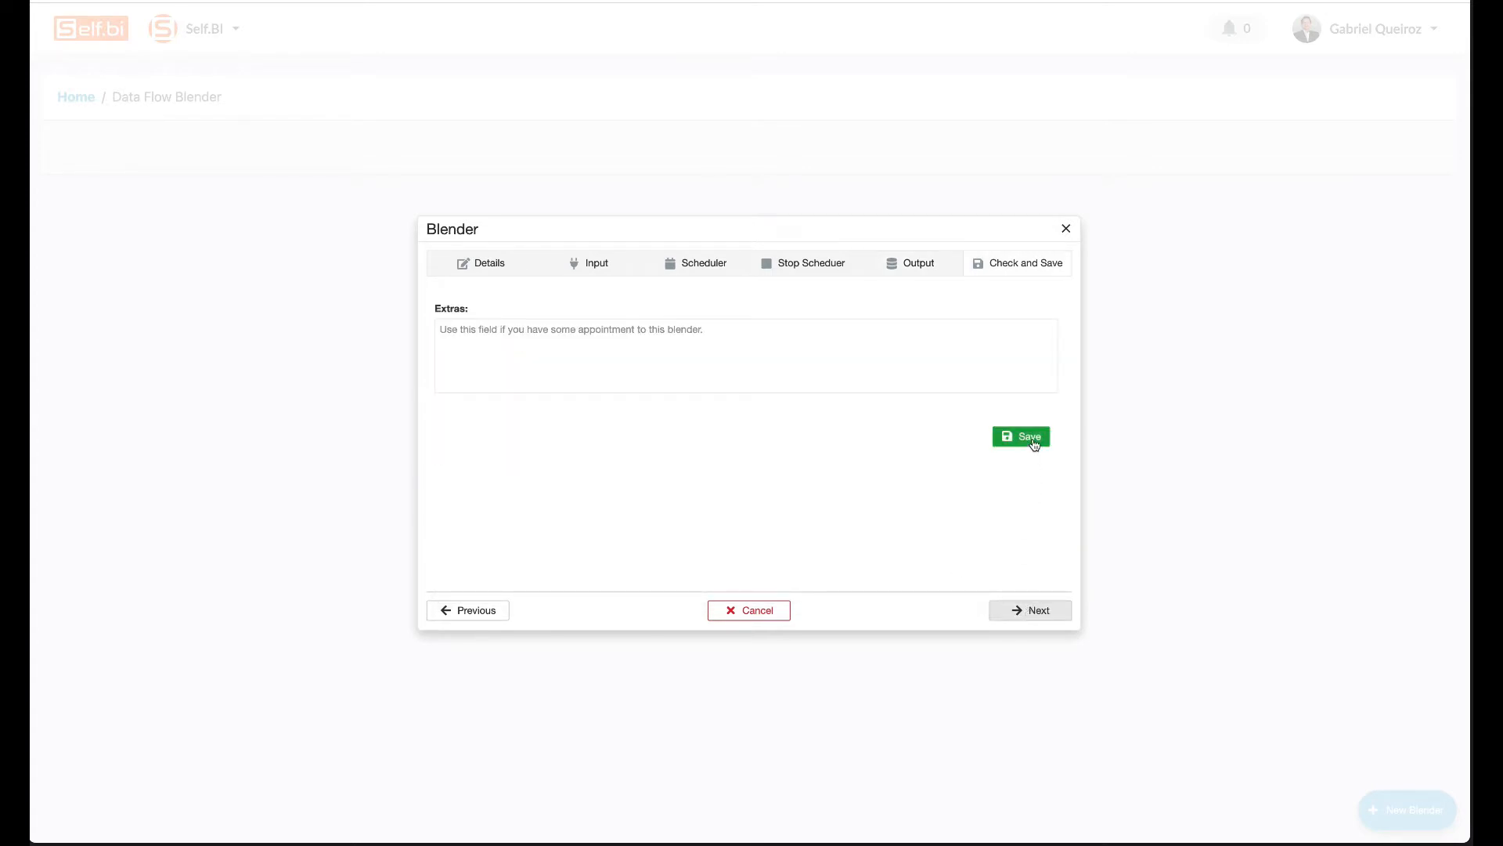
{"action": "left_click", "coordinate": [1031, 443]}
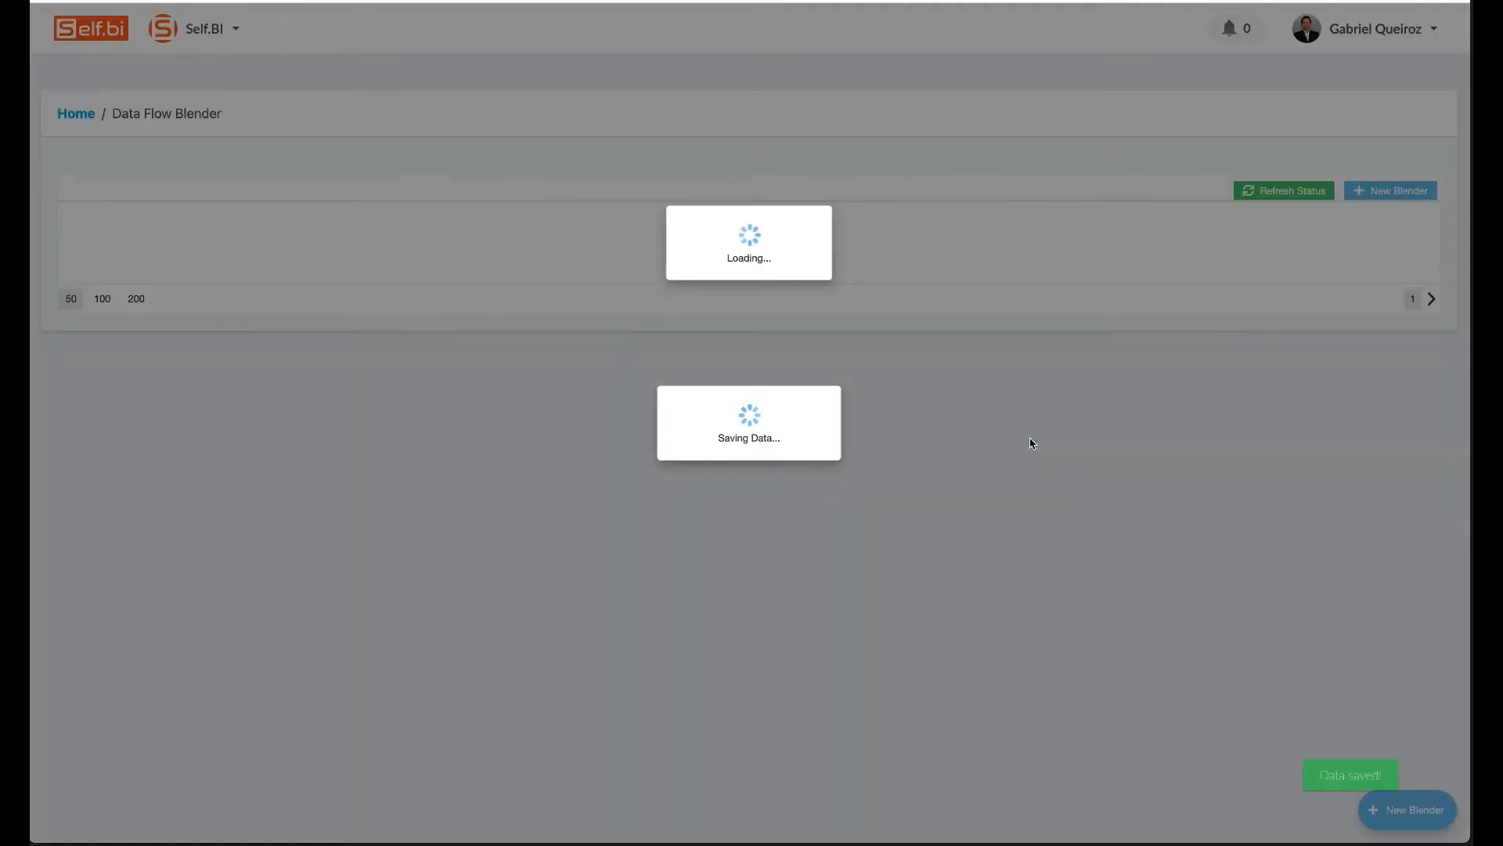
Open the Setup Blender dialog from the blender_4_flows row.
{"action": "scroll", "coordinate": [493, 608], "scroll_direction": "down", "scroll_amount": 12}
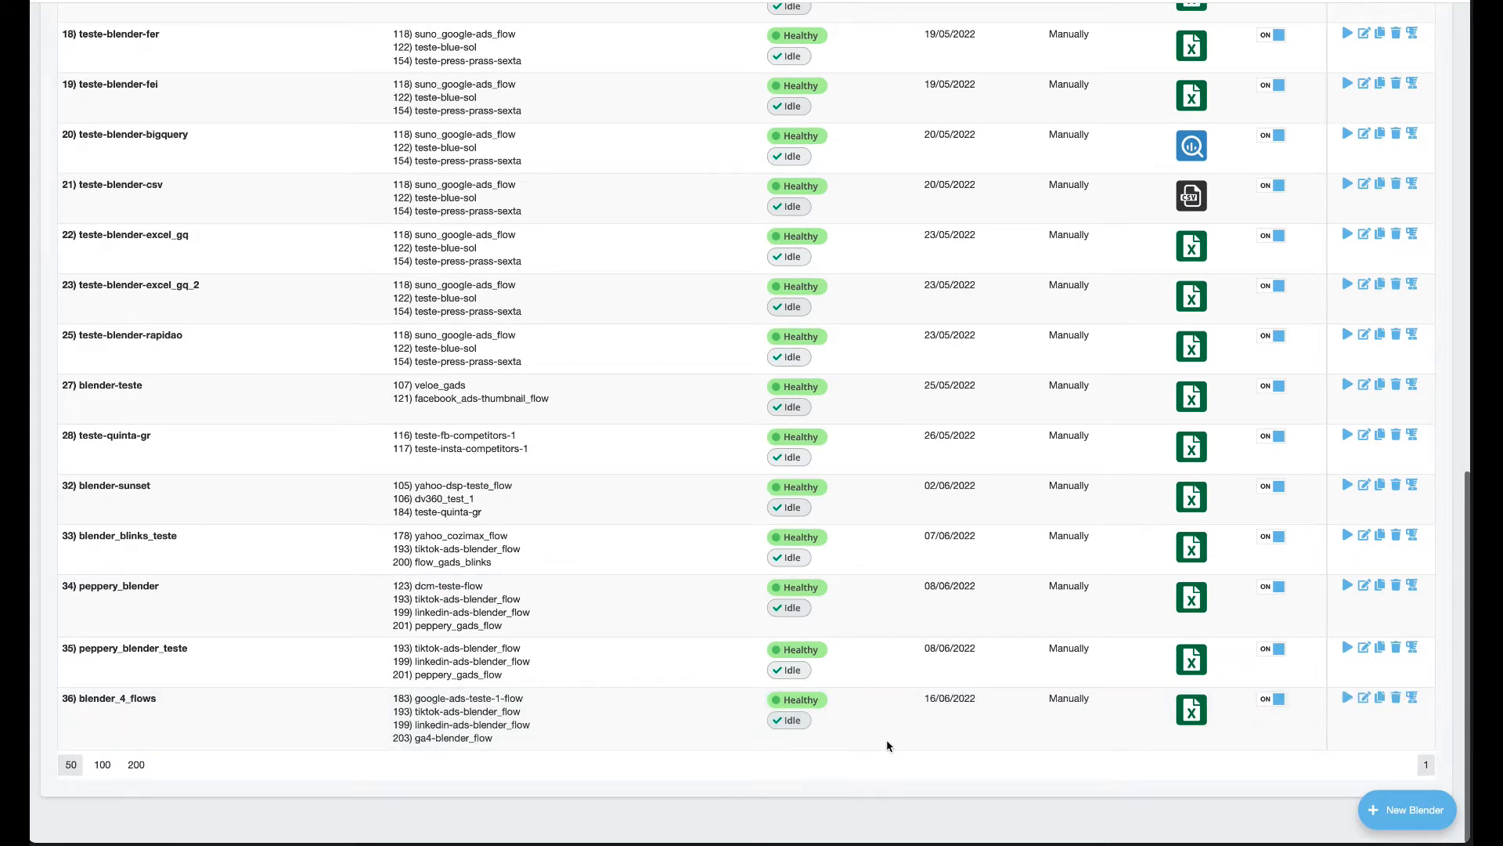
{"action": "left_click", "coordinate": [1415, 702]}
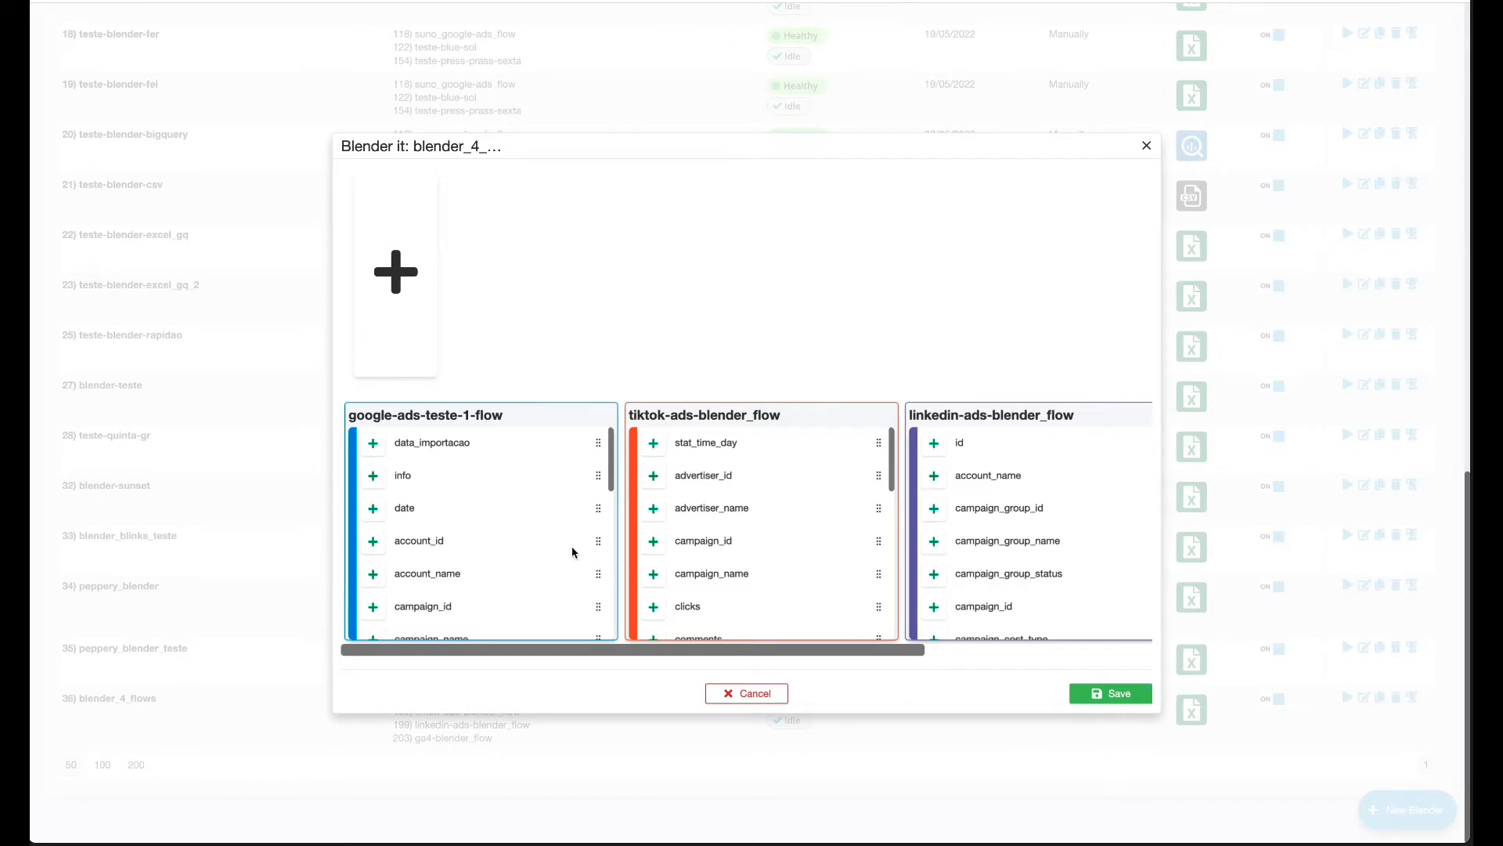
{"action": "scroll", "coordinate": [572, 552], "scroll_direction": "right", "scroll_amount": 2}
{"action": "scroll", "coordinate": [573, 552], "scroll_direction": "right", "scroll_amount": 6}
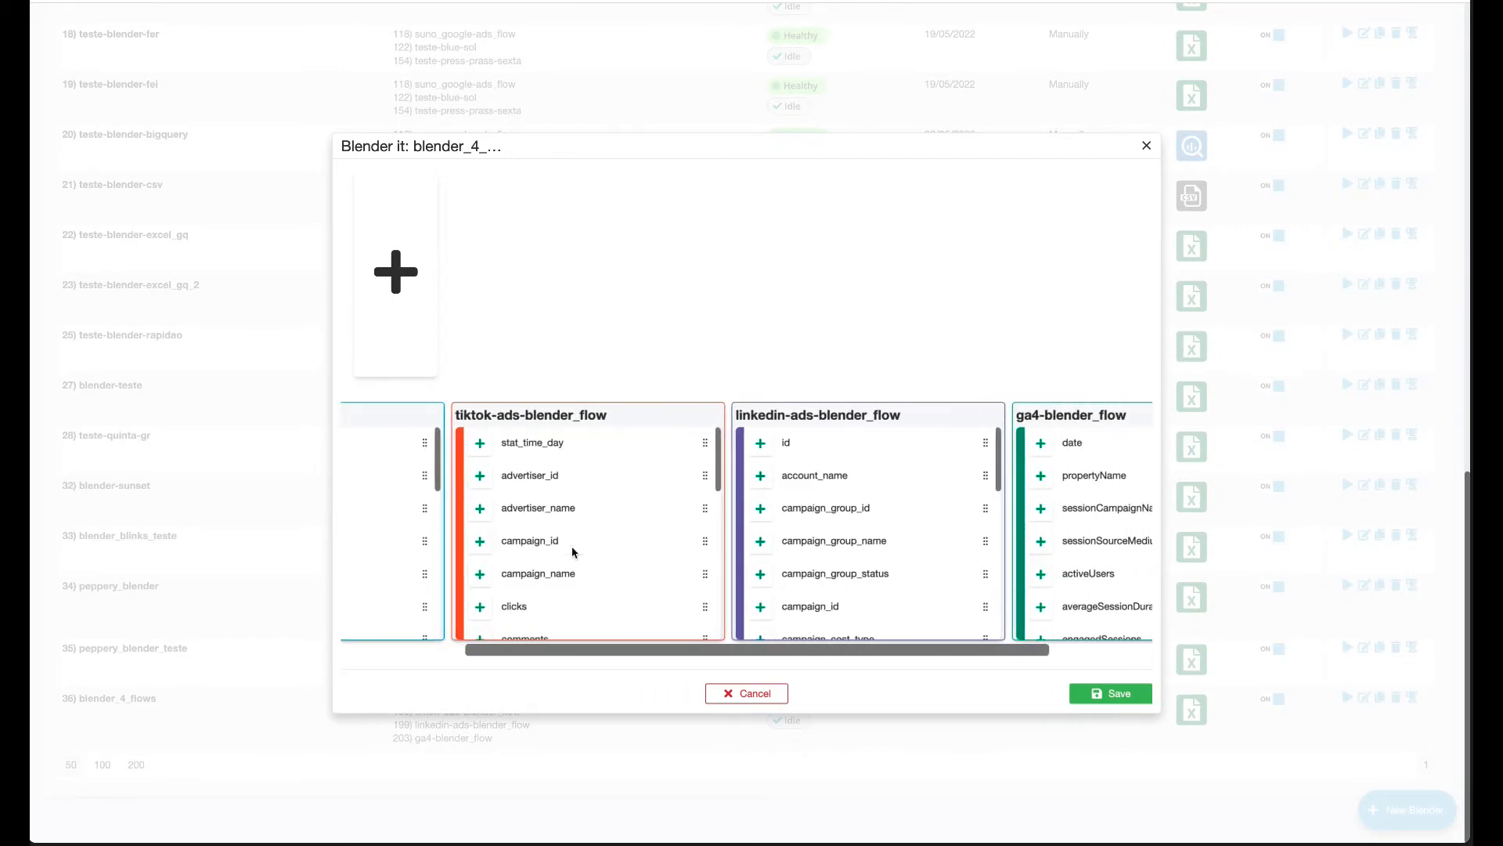
{"action": "scroll", "coordinate": [573, 552], "scroll_direction": "right", "scroll_amount": 4}
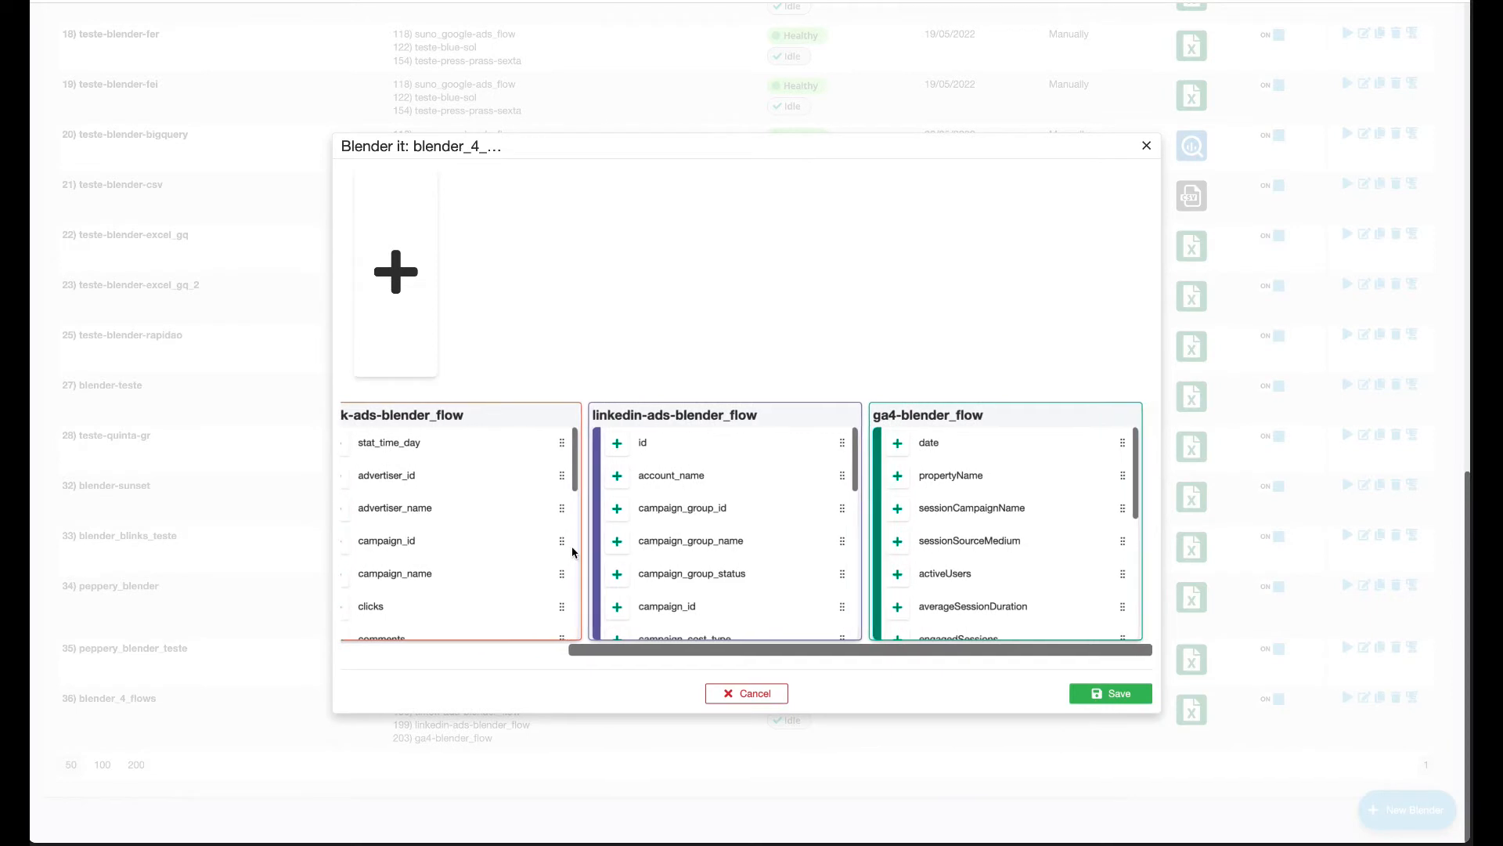
{"action": "scroll", "coordinate": [573, 552], "scroll_direction": "left", "scroll_amount": 12}
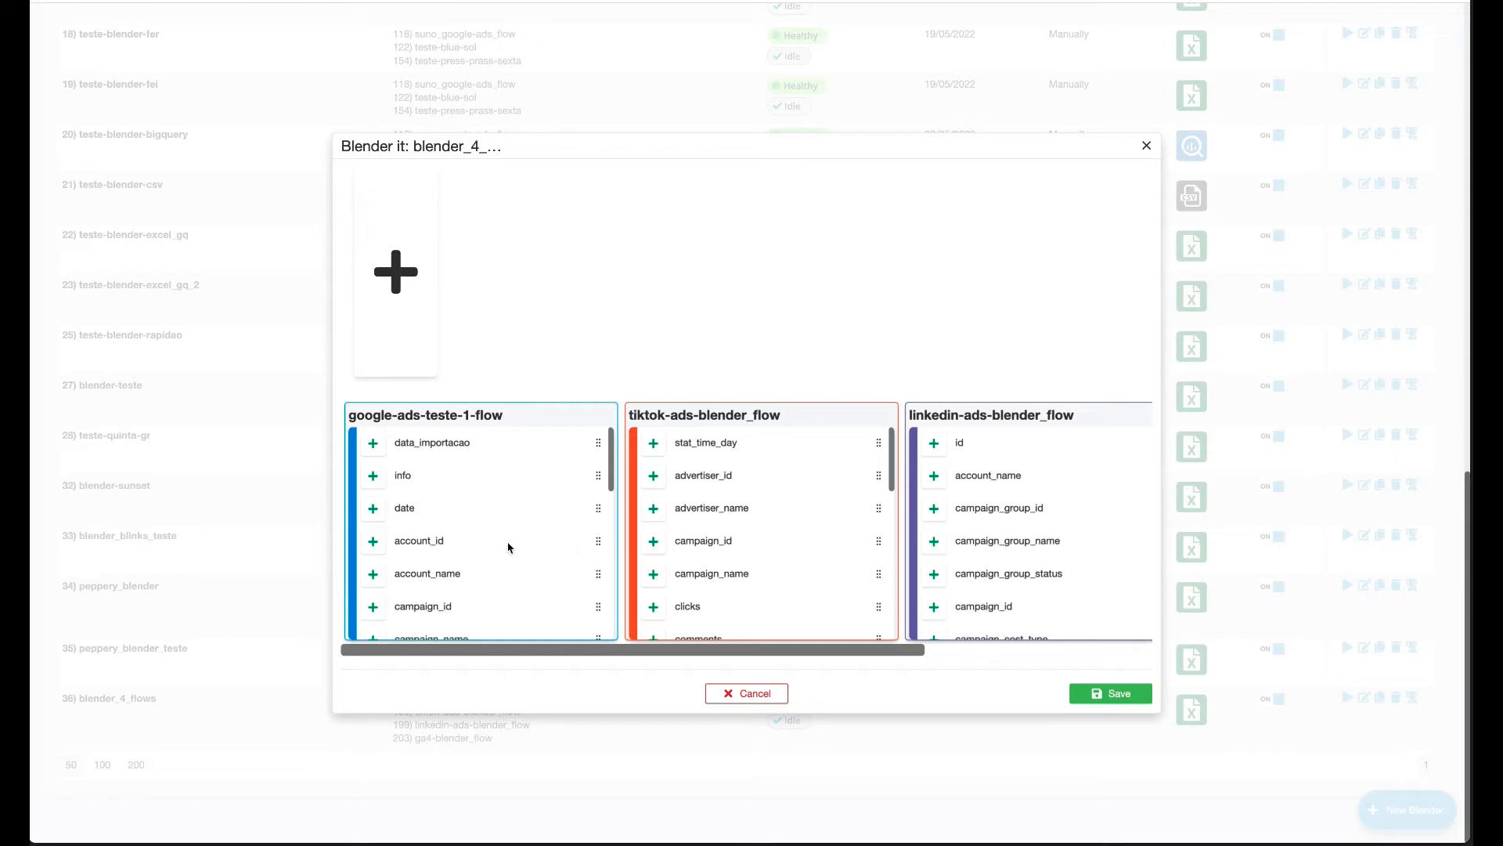
{"action": "scroll", "coordinate": [511, 549], "scroll_direction": "down", "scroll_amount": 3}
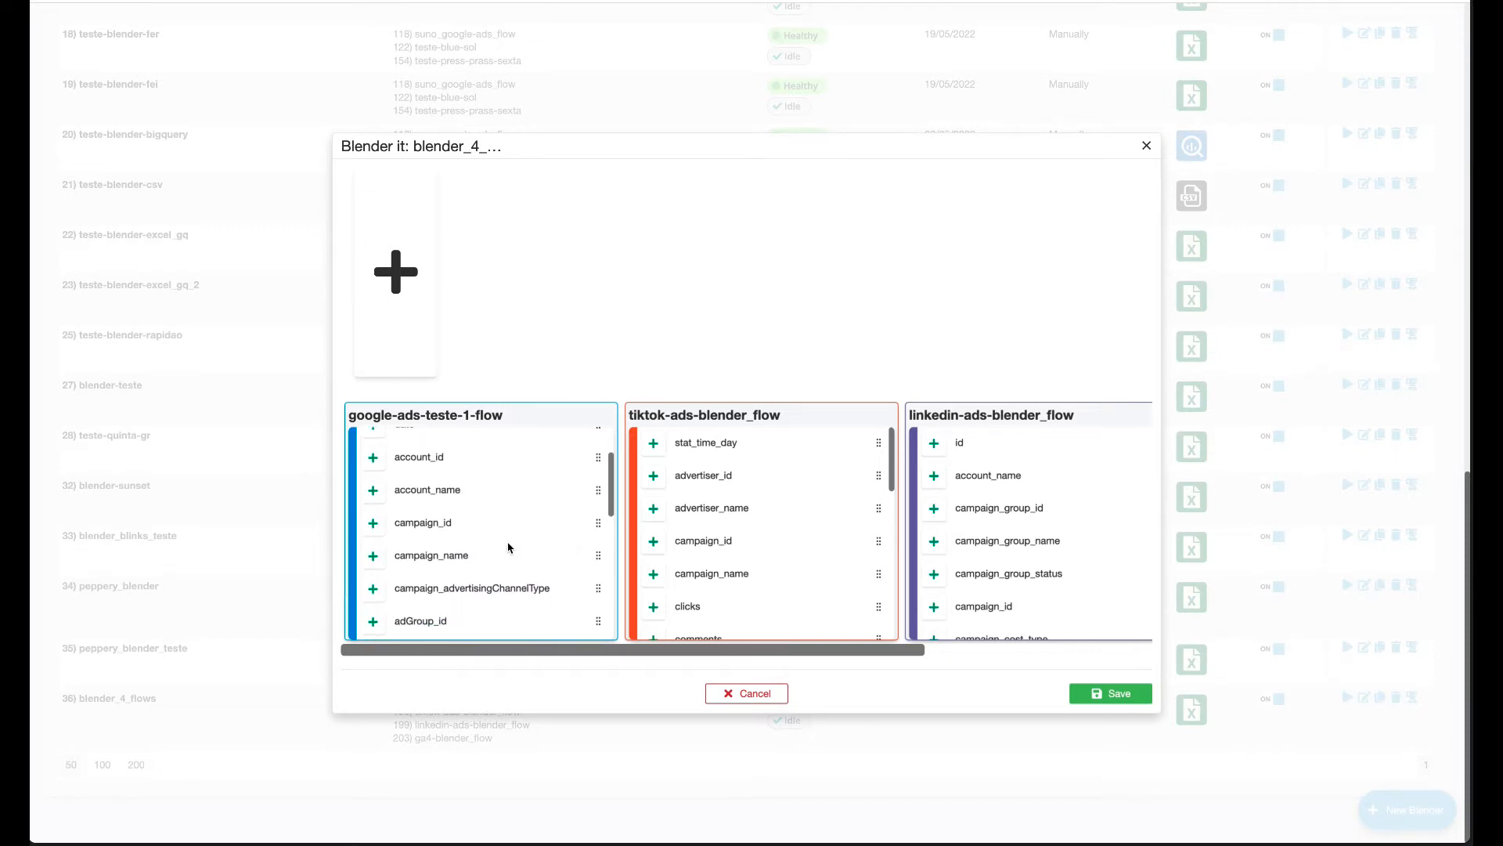
Start a unified account_name column from the Google Ads account_name field.
{"action": "left_click", "coordinate": [374, 493]}
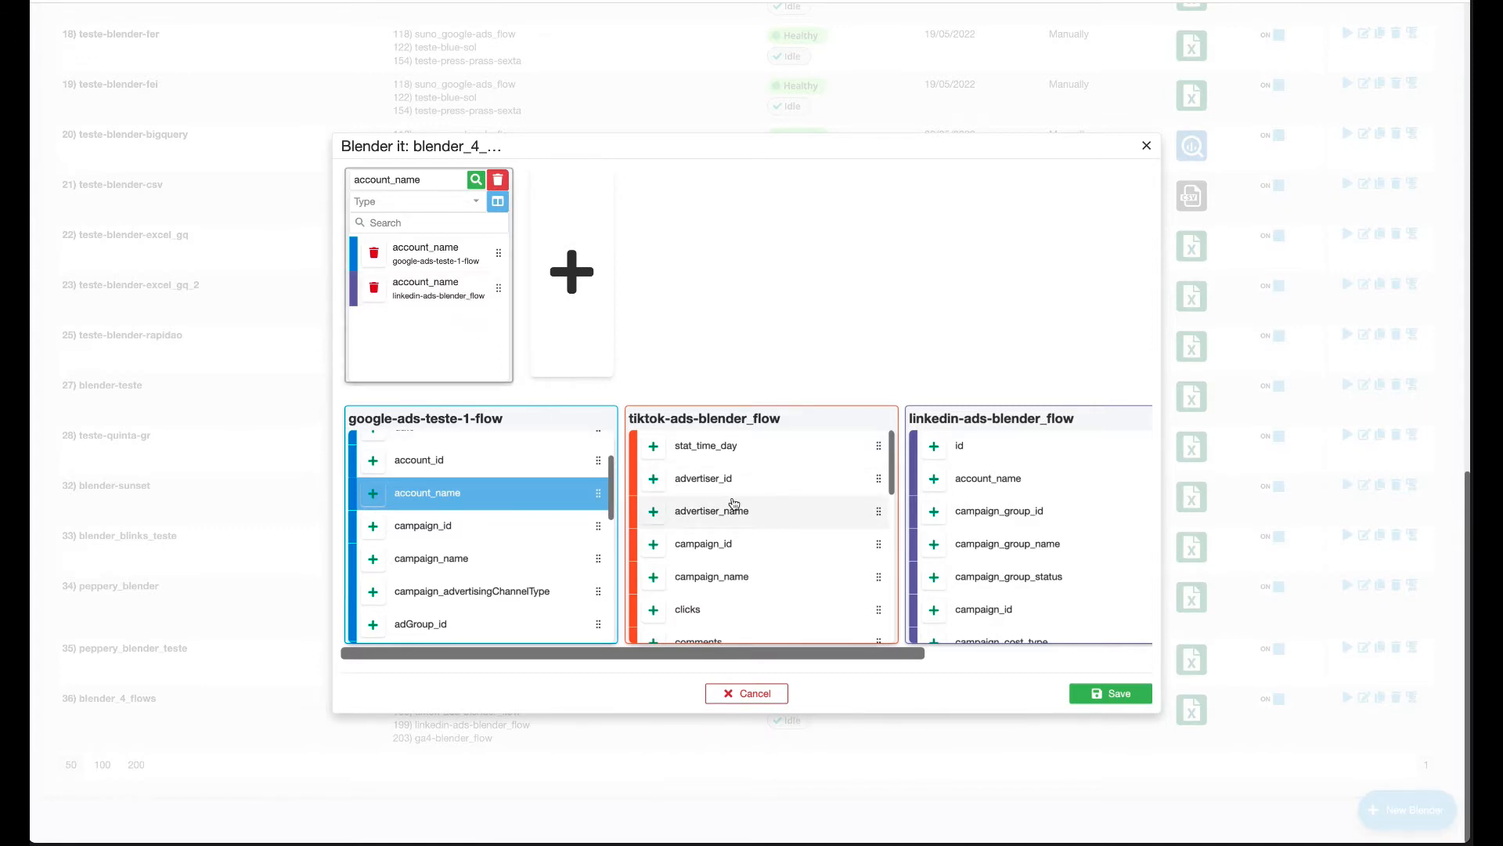
{"action": "scroll", "coordinate": [733, 503], "scroll_direction": "down", "scroll_amount": 2}
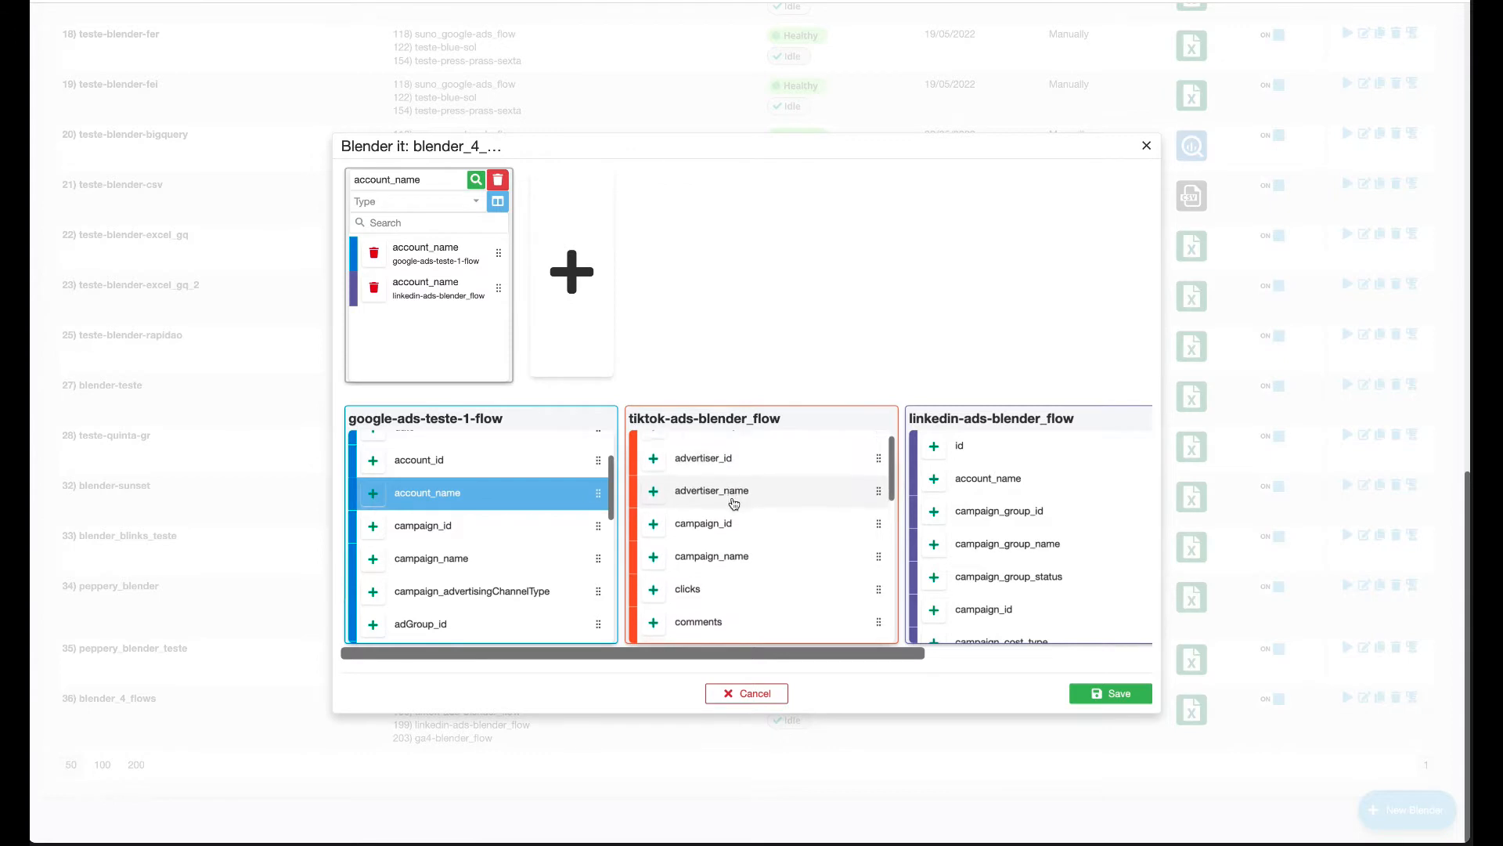
{"action": "scroll", "coordinate": [733, 504], "scroll_direction": "down", "scroll_amount": 4}
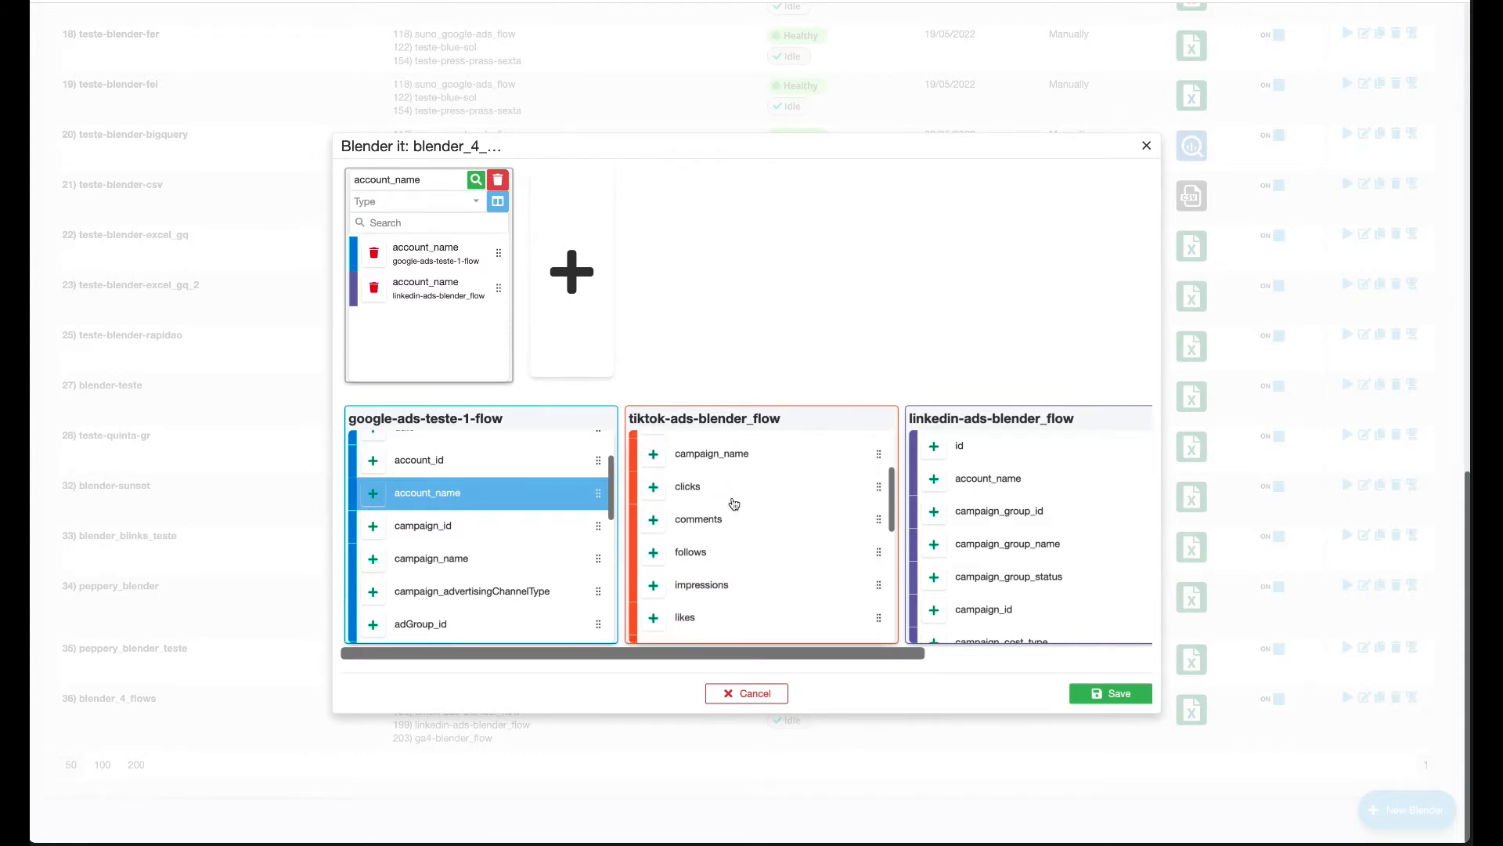
{"action": "scroll", "coordinate": [733, 503], "scroll_direction": "down", "scroll_amount": 4}
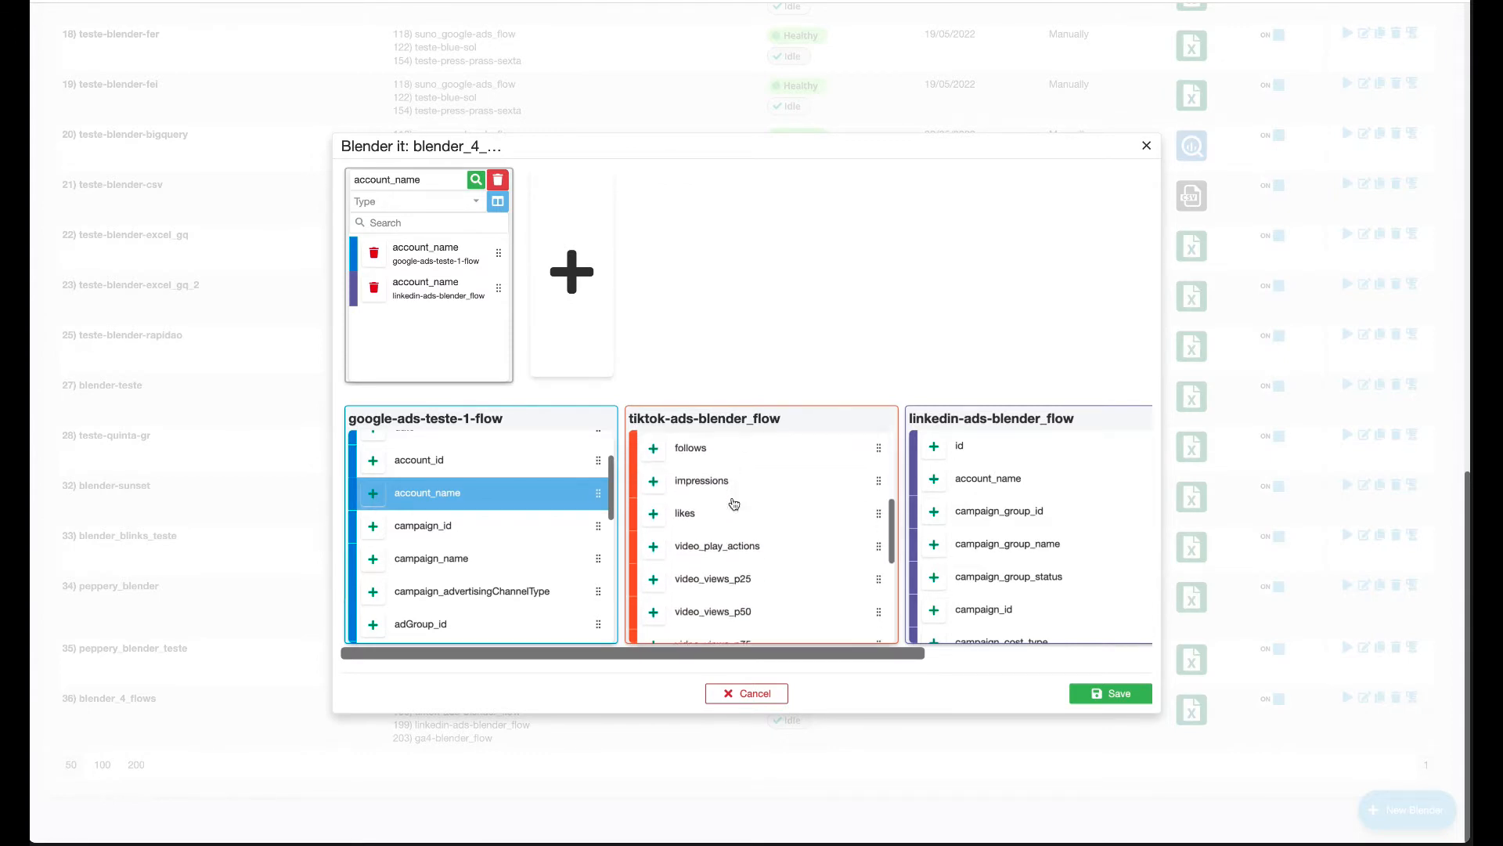
{"action": "scroll", "coordinate": [733, 503], "scroll_direction": "down", "scroll_amount": 4}
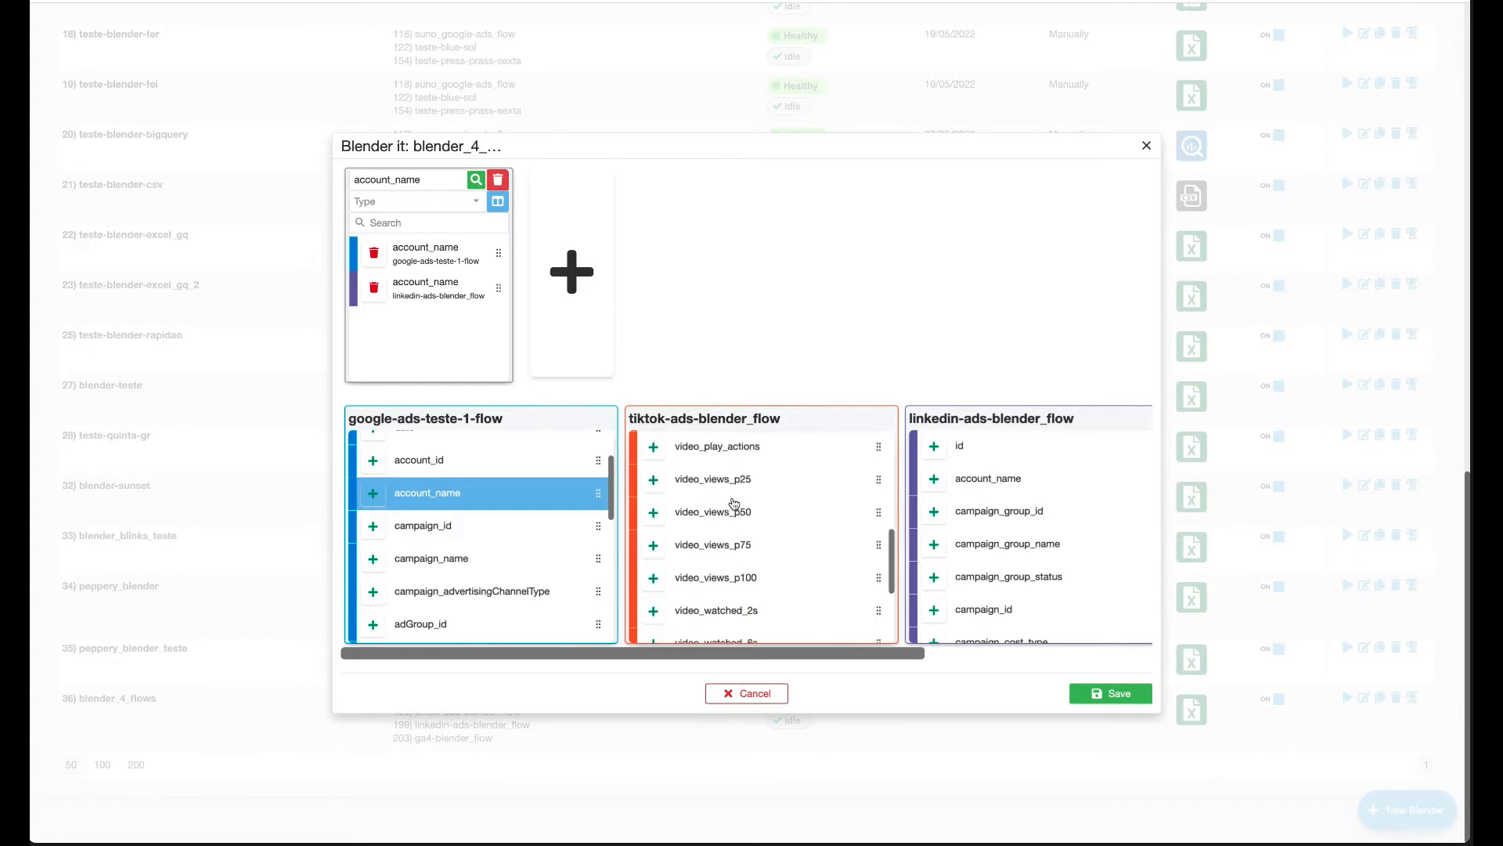
{"action": "scroll", "coordinate": [734, 503], "scroll_direction": "down", "scroll_amount": 4}
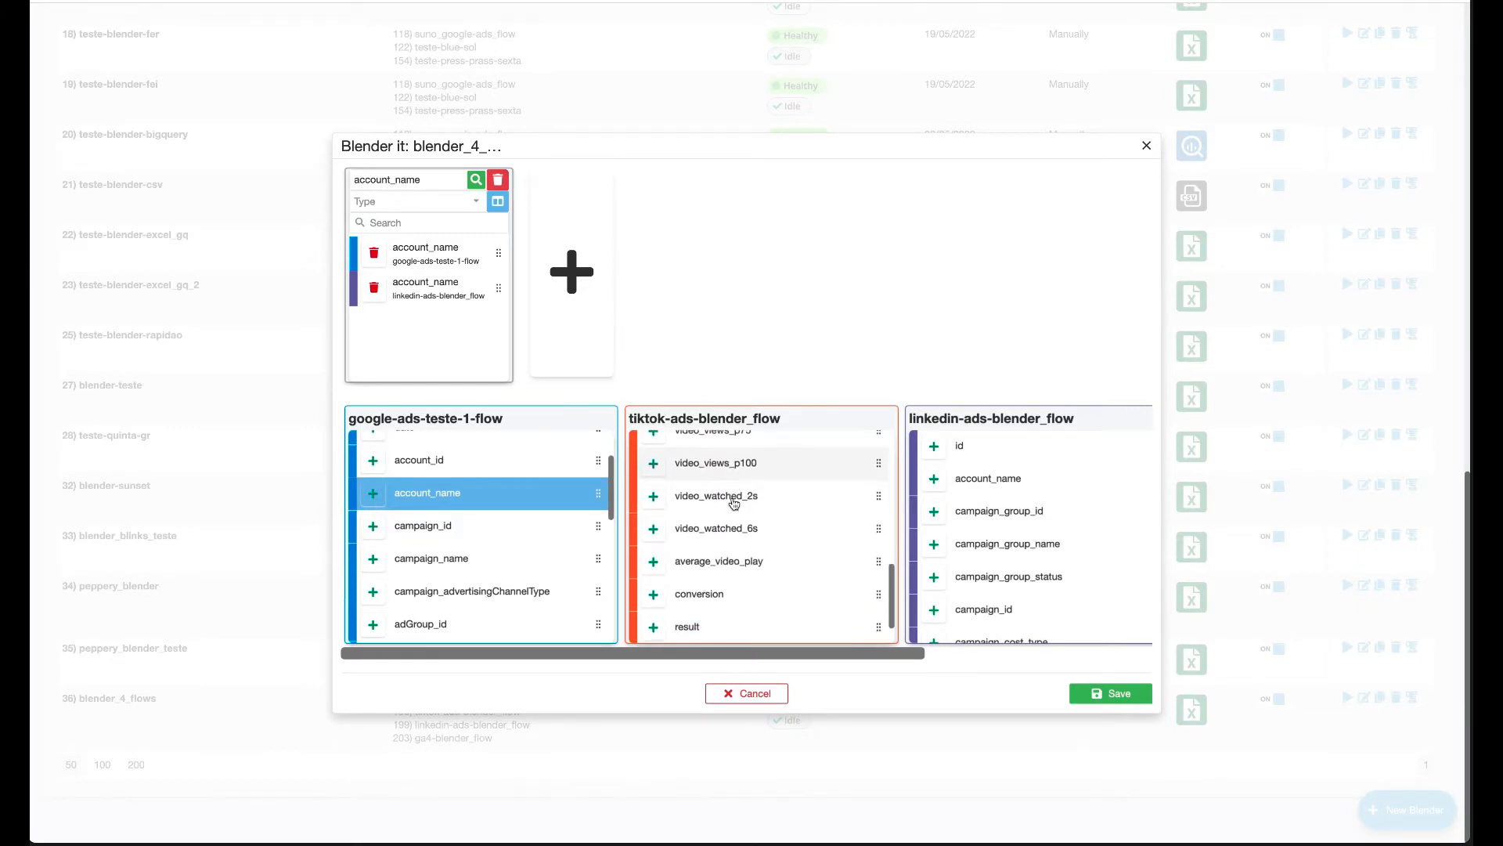
{"action": "scroll", "coordinate": [734, 504], "scroll_direction": "down", "scroll_amount": 3}
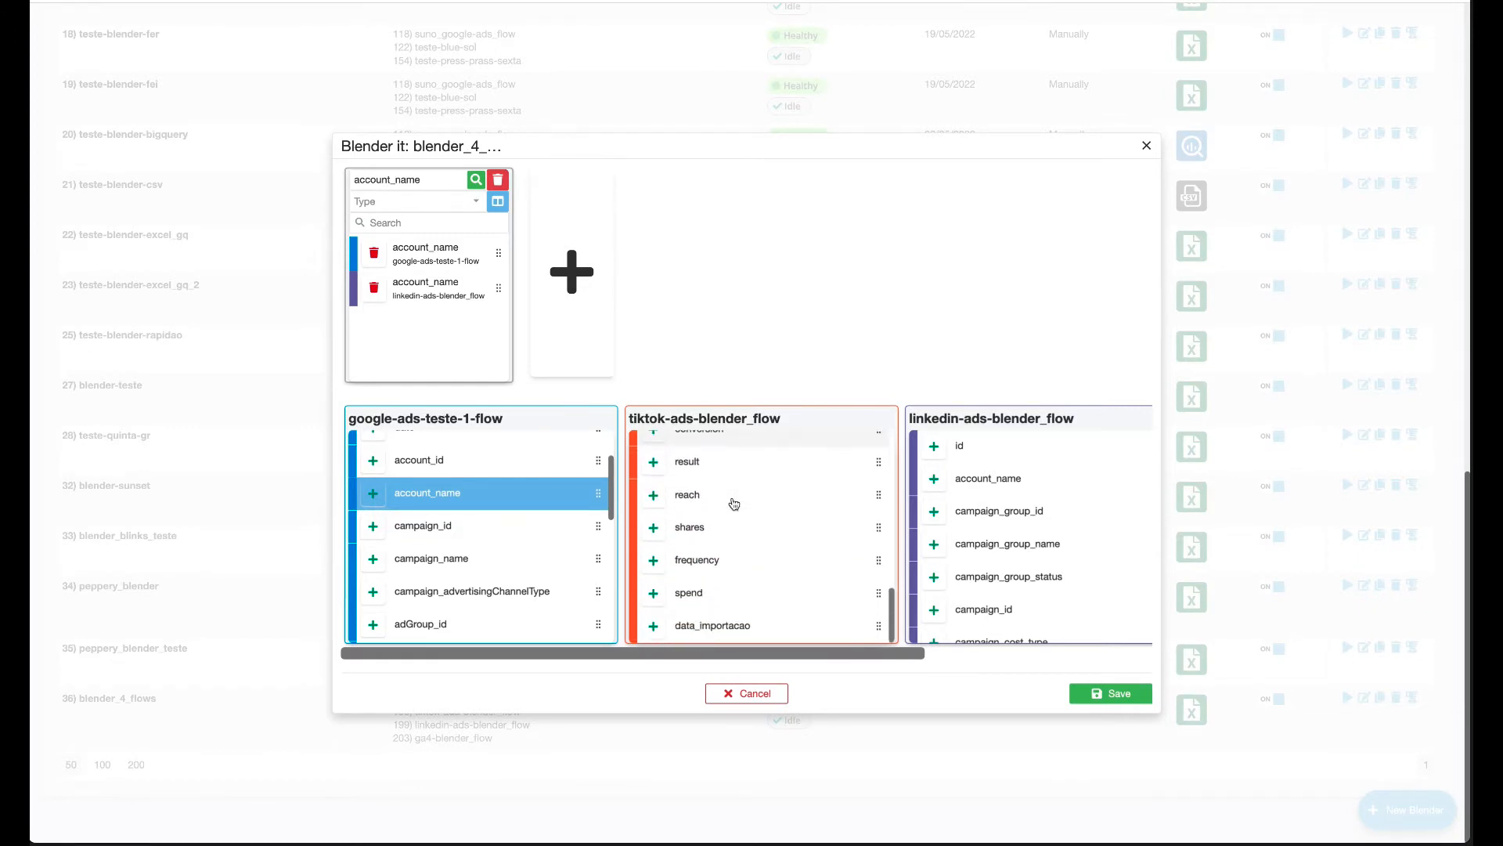
{"action": "scroll", "coordinate": [733, 504], "scroll_direction": "up", "scroll_amount": 15}
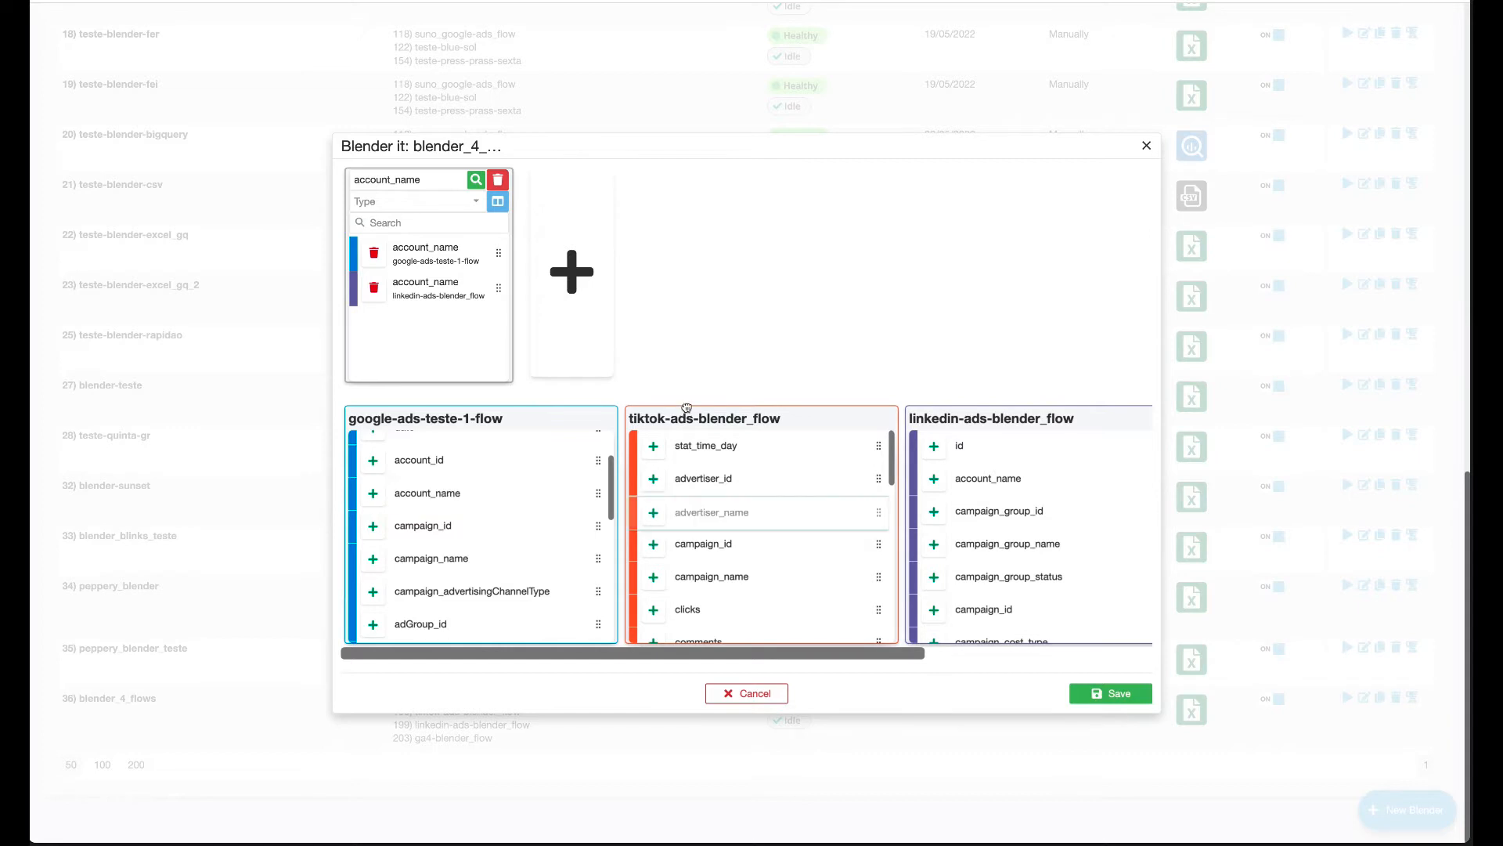
Add TikTok advertiser_name and GA4 propertyName to the account_name group.
{"action": "left_click_drag", "start_coordinate": [880, 511], "coordinate": [469, 316]}
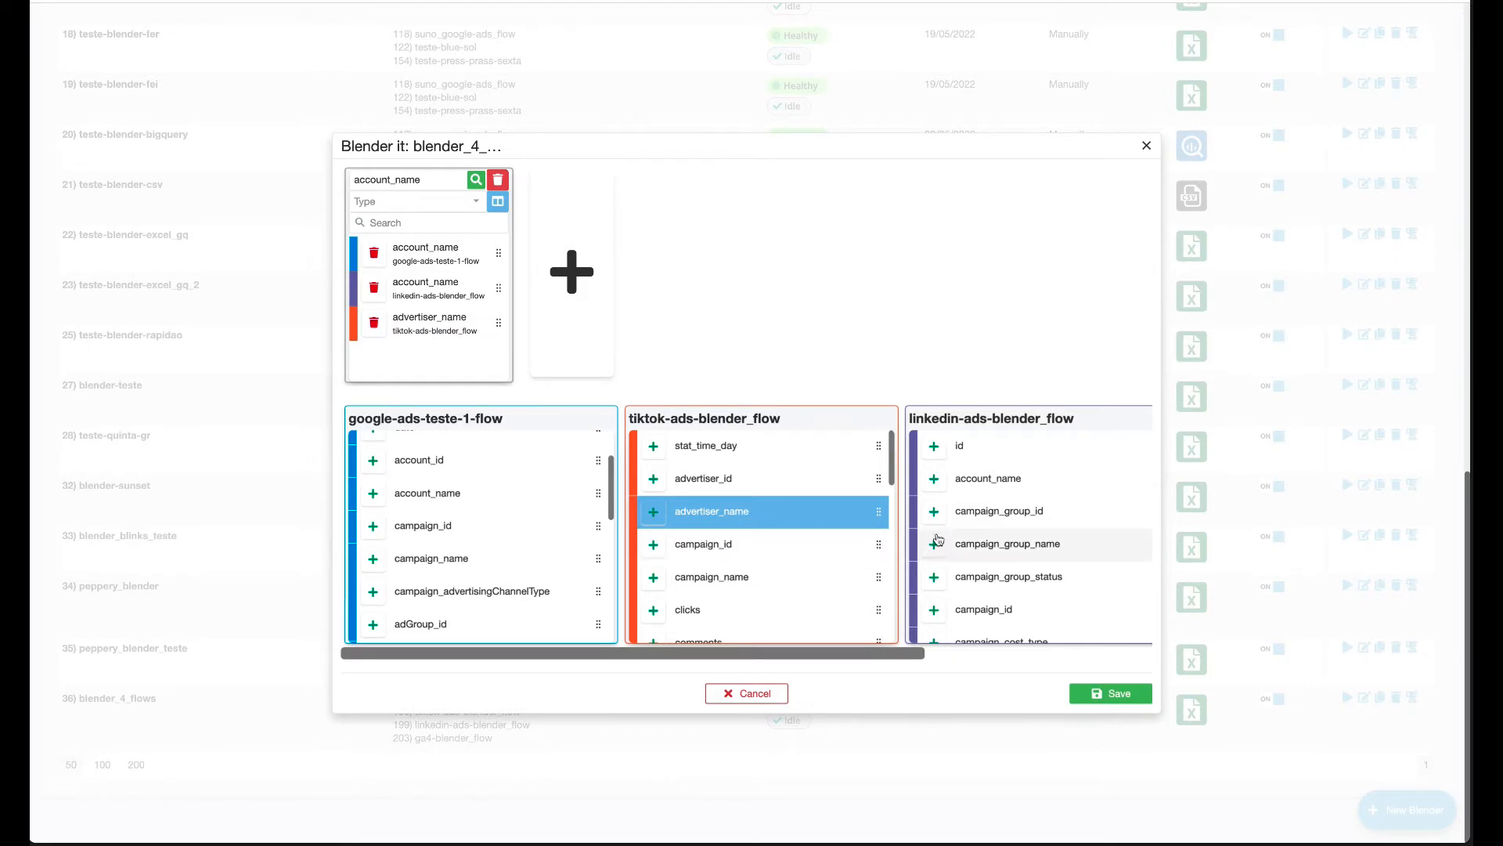
{"action": "scroll", "coordinate": [991, 534], "scroll_direction": "right", "scroll_amount": 5}
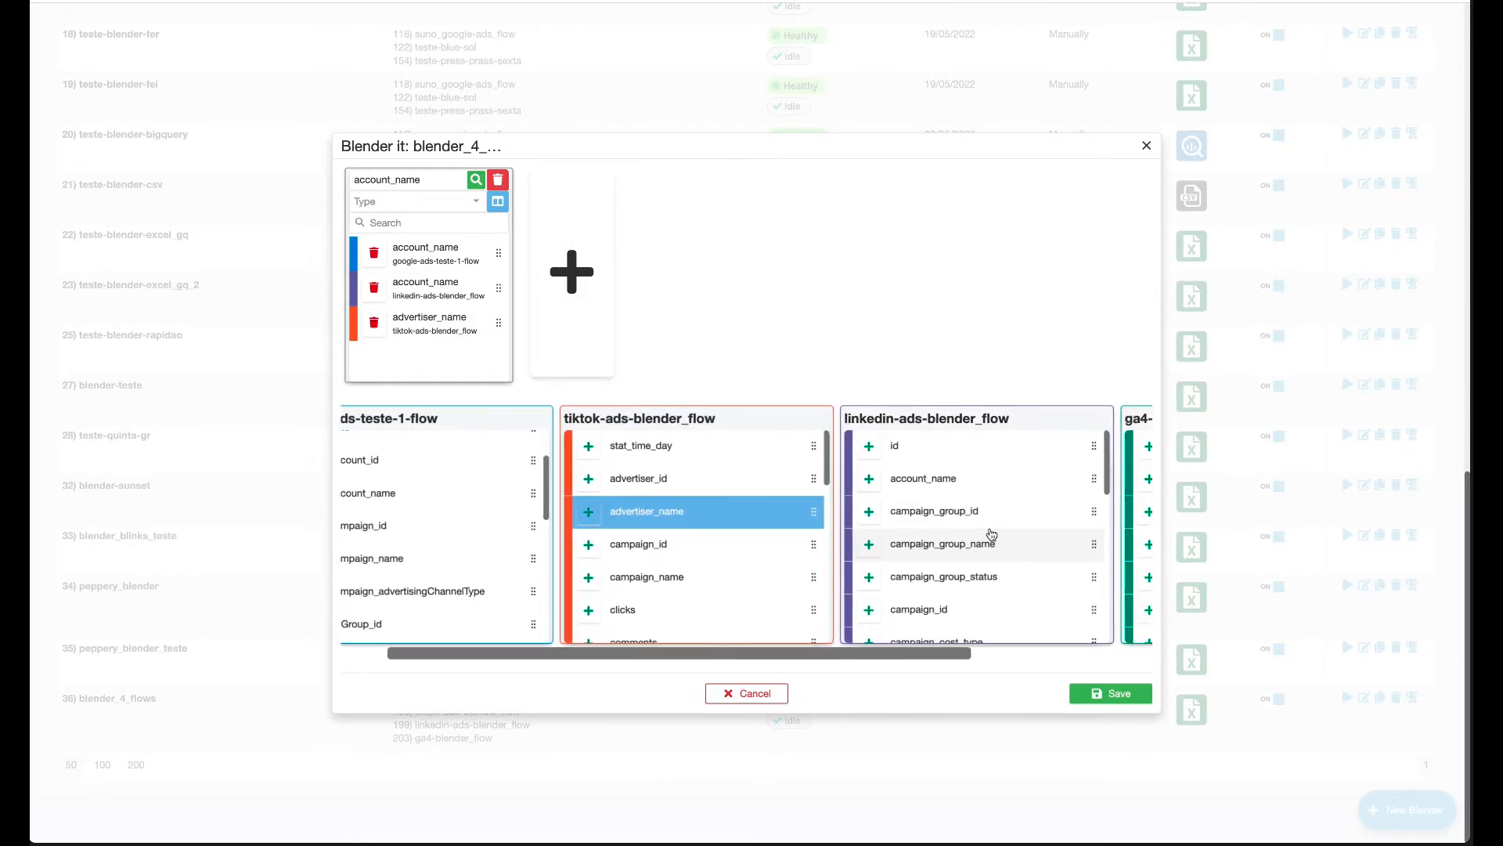
{"action": "scroll", "coordinate": [991, 534], "scroll_direction": "right", "scroll_amount": 4}
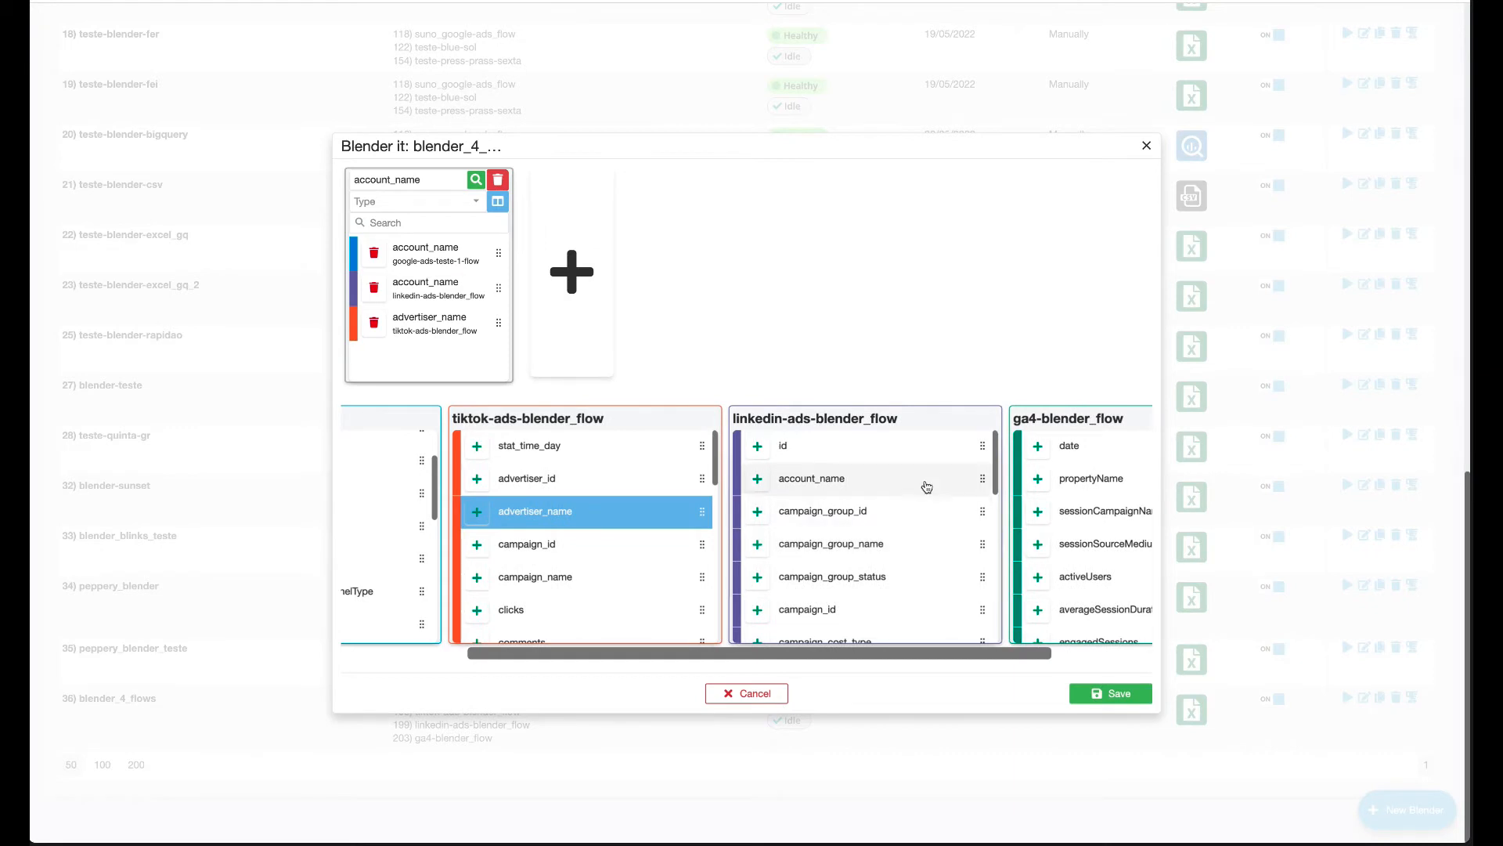
{"action": "scroll", "coordinate": [939, 542], "scroll_direction": "right", "scroll_amount": 7}
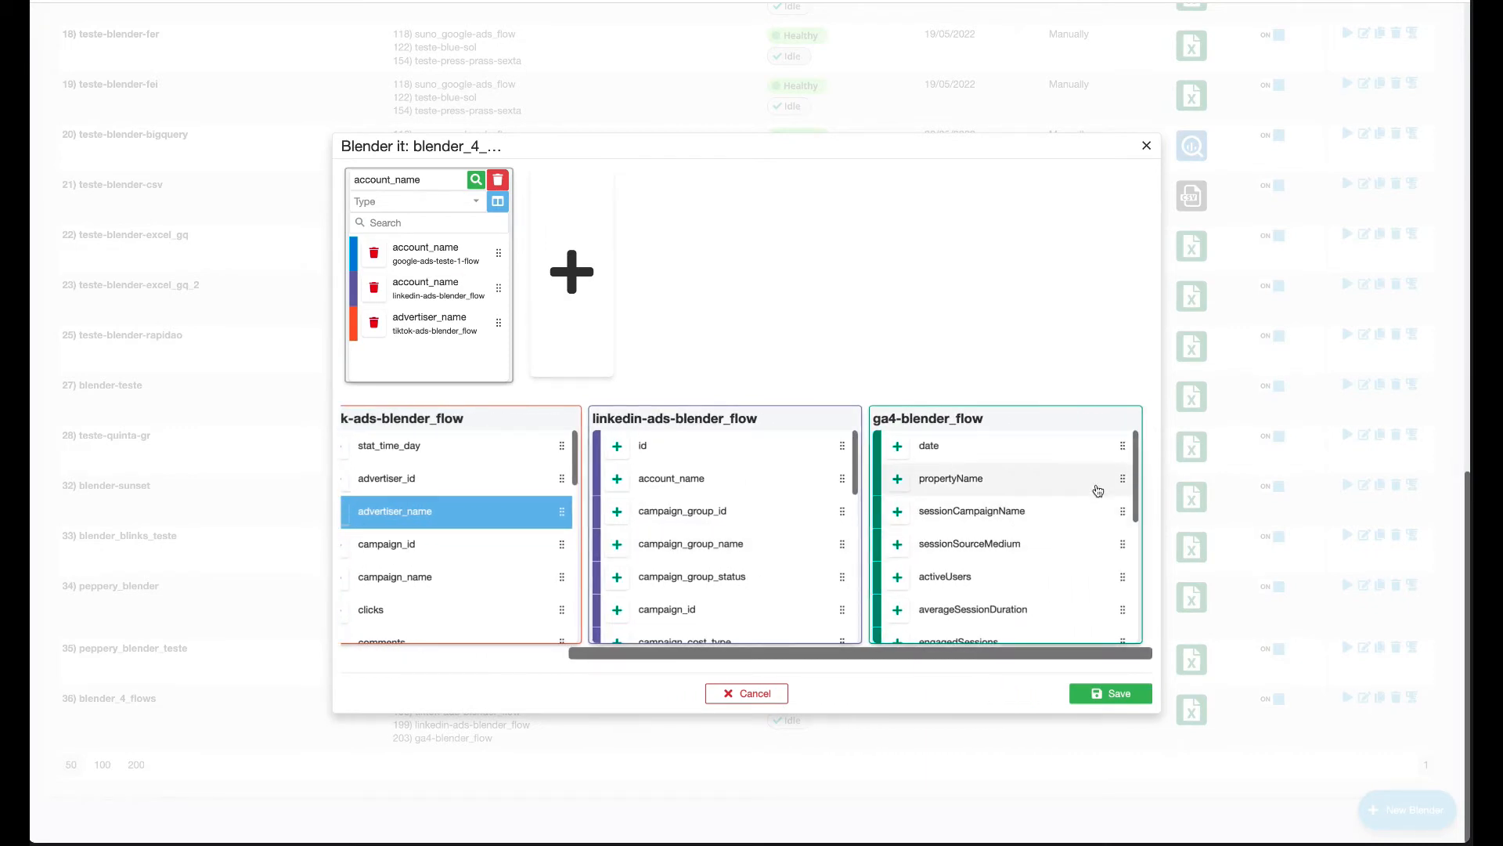
{"action": "left_click_drag", "start_coordinate": [1125, 478], "coordinate": [482, 345]}
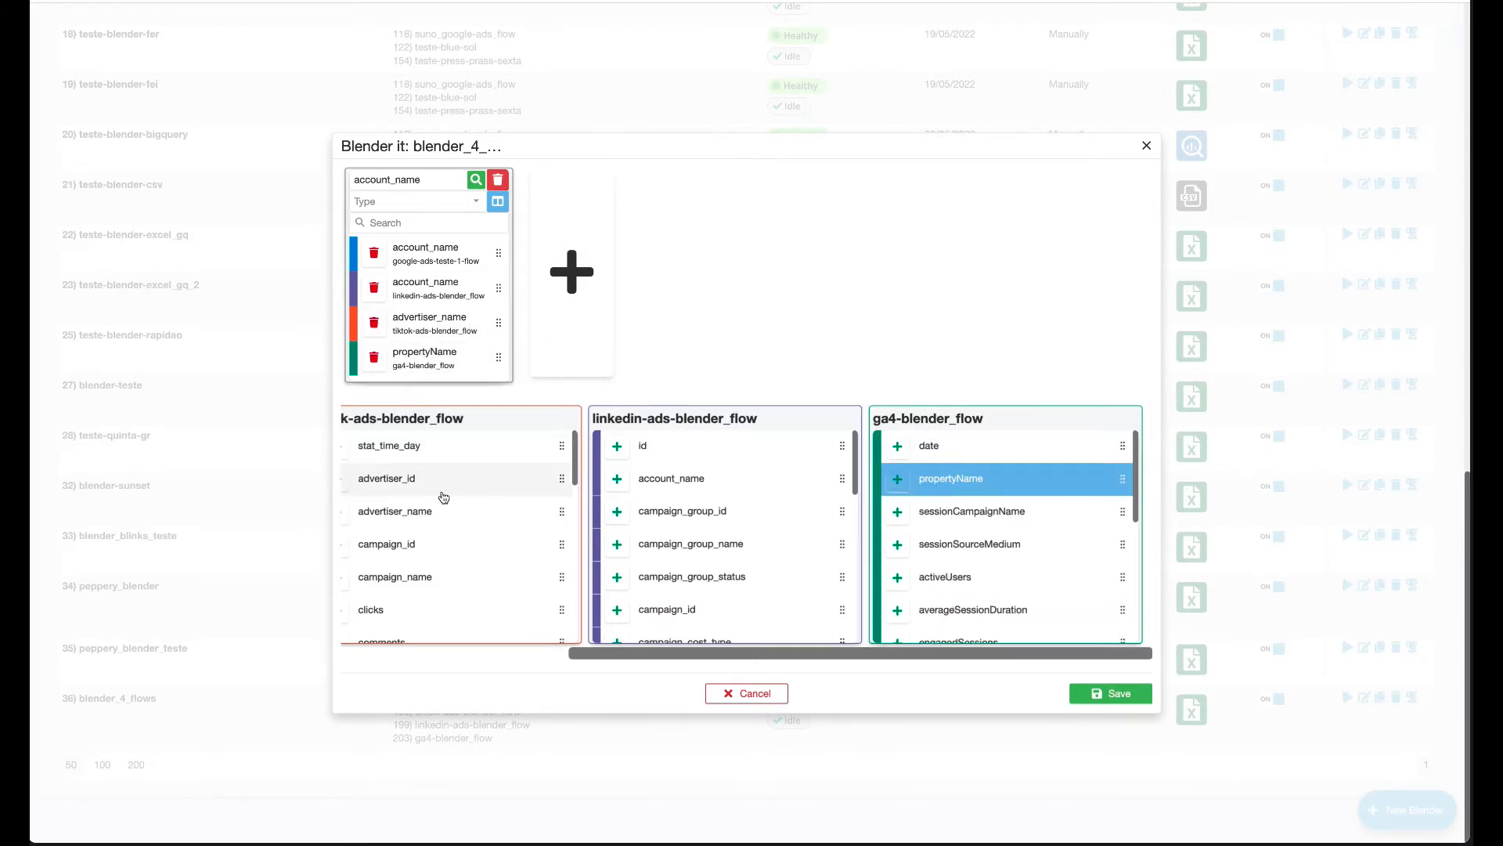
{"action": "scroll", "coordinate": [443, 497], "scroll_direction": "left", "scroll_amount": 3}
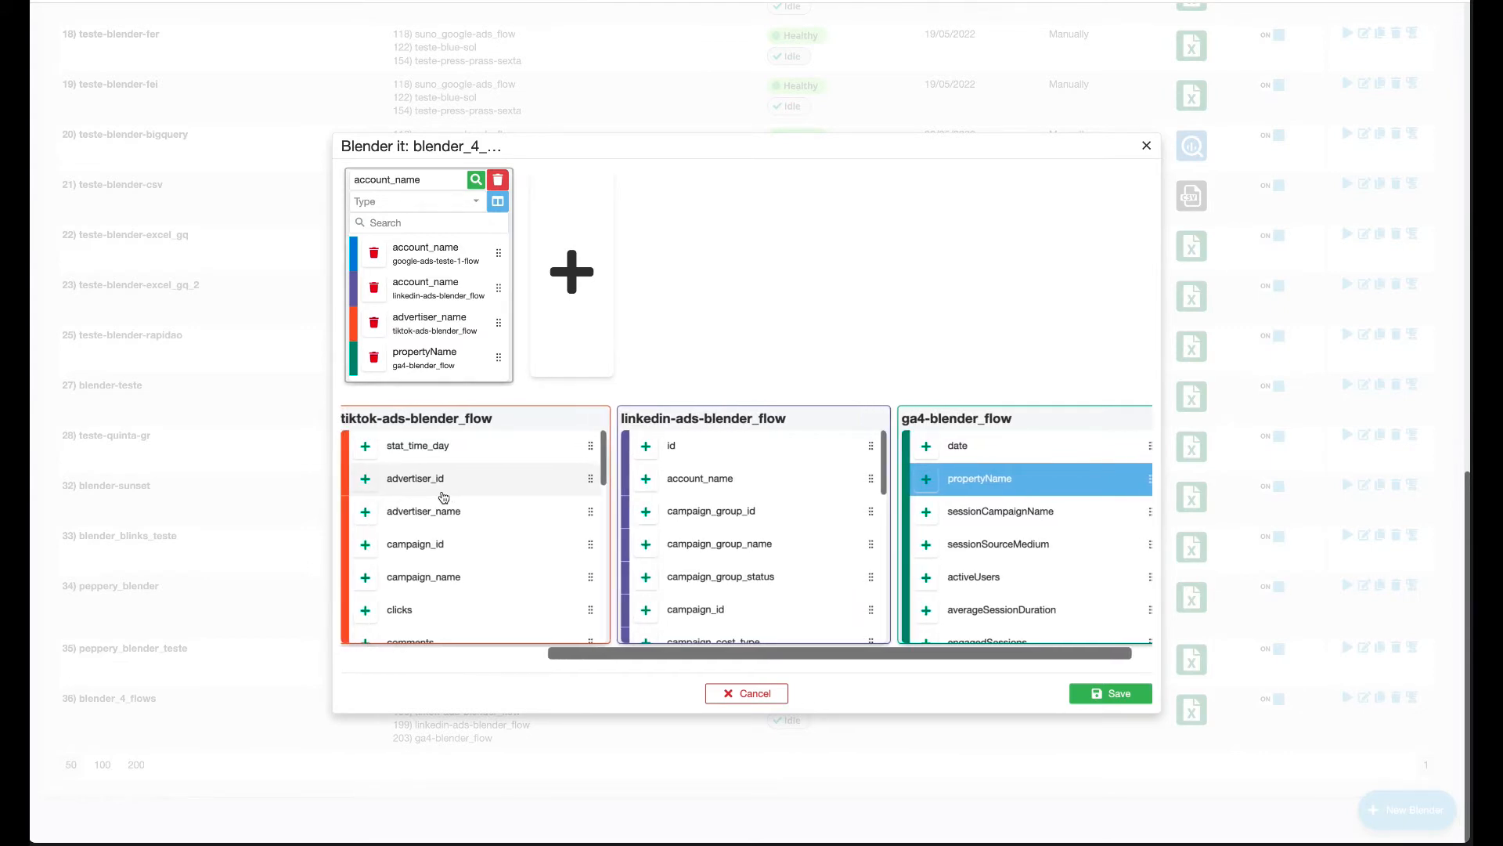
{"action": "scroll", "coordinate": [443, 497], "scroll_direction": "left", "scroll_amount": 4}
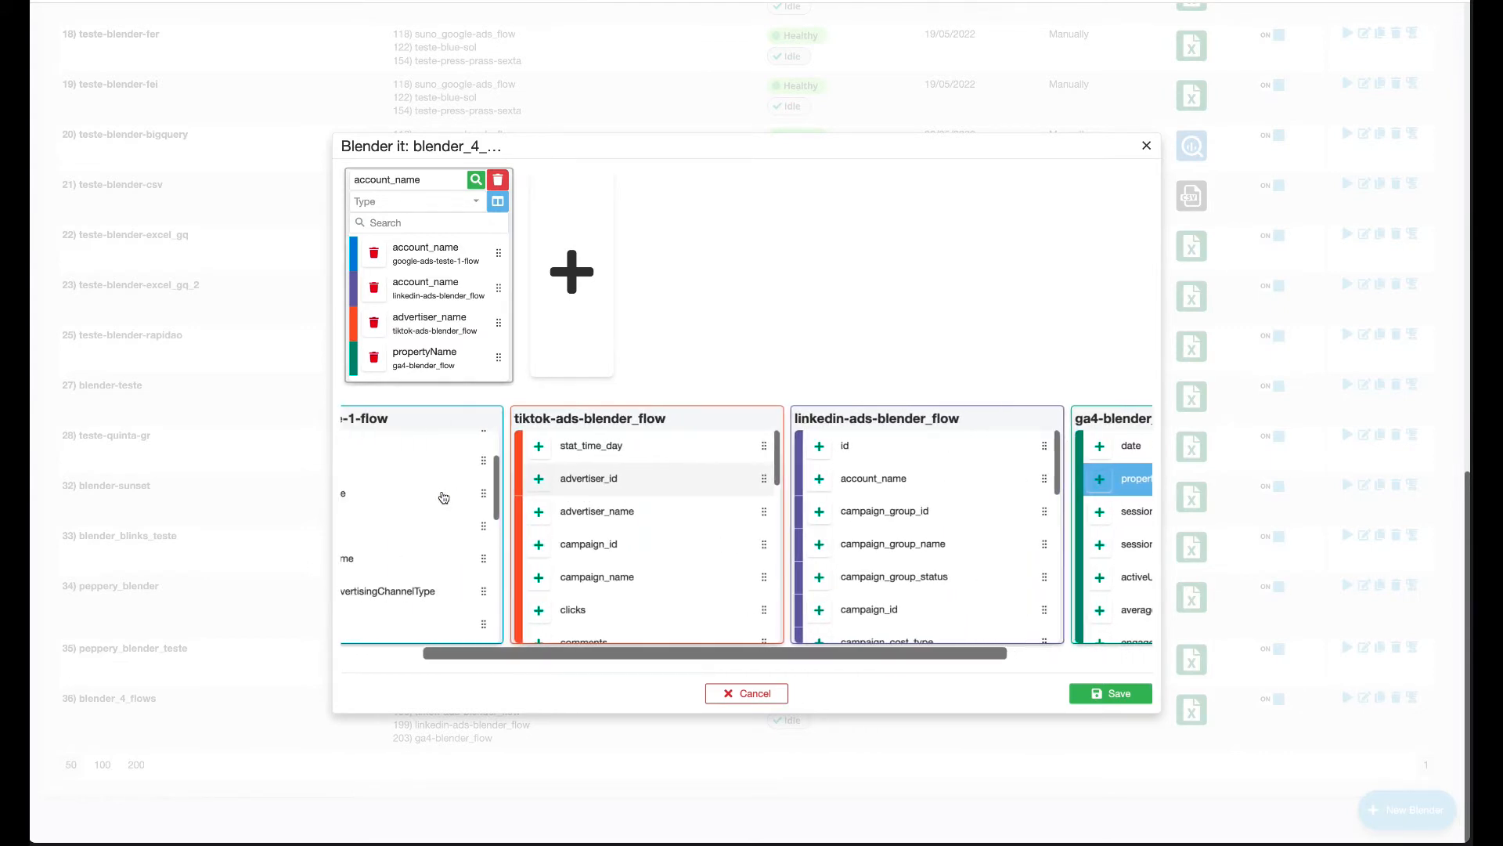
{"action": "scroll", "coordinate": [443, 498], "scroll_direction": "left", "scroll_amount": 2}
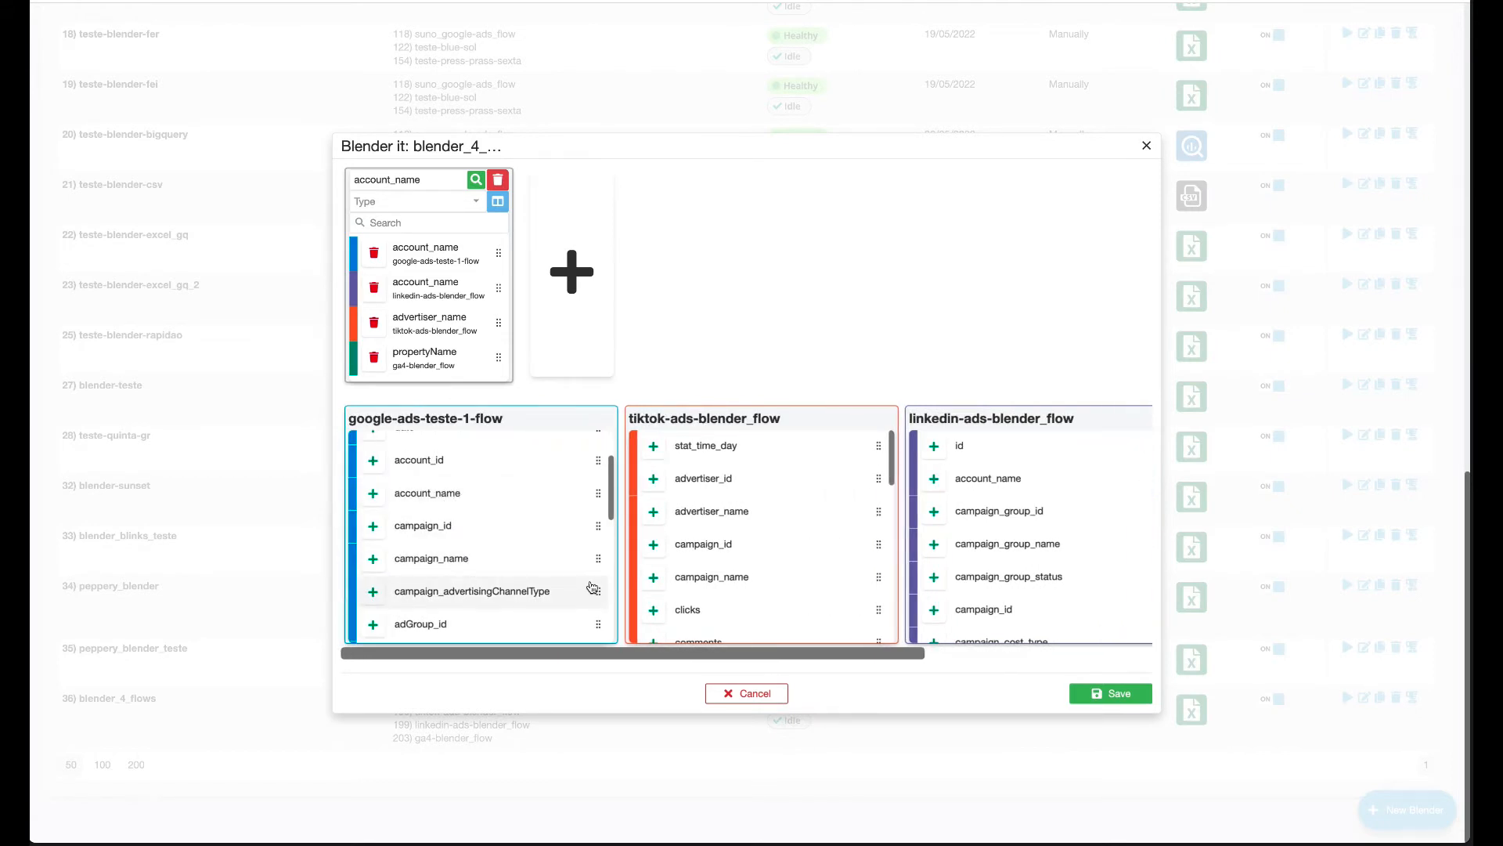
Start a campaign_name column and add GA4's sessionCampaignName to its group.
{"action": "left_click", "coordinate": [373, 560]}
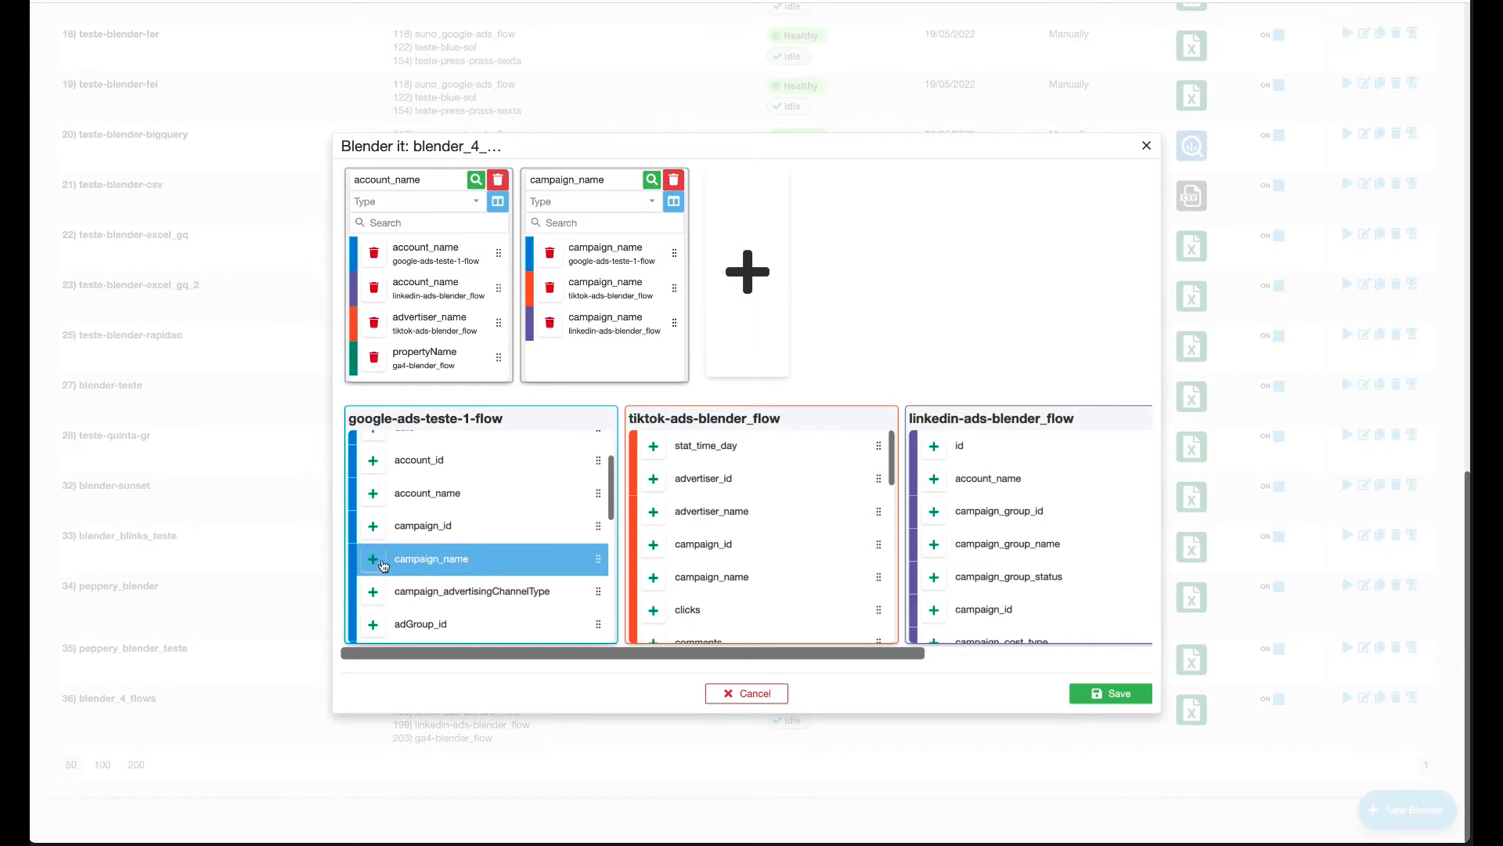
{"action": "scroll", "coordinate": [950, 577], "scroll_direction": "right", "scroll_amount": 5}
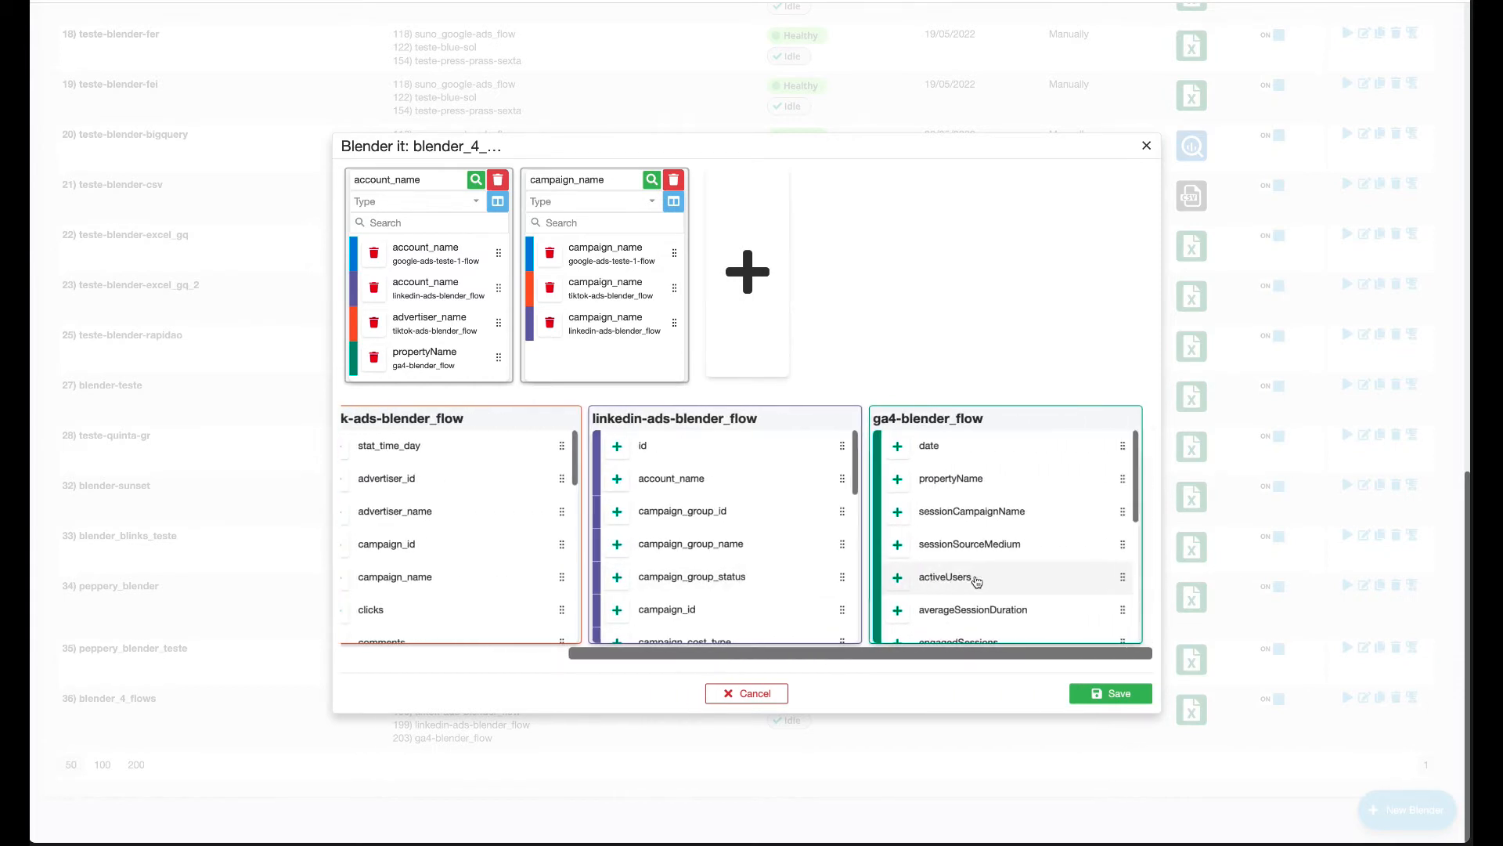
{"action": "scroll", "coordinate": [1014, 580], "scroll_direction": "down", "scroll_amount": 5}
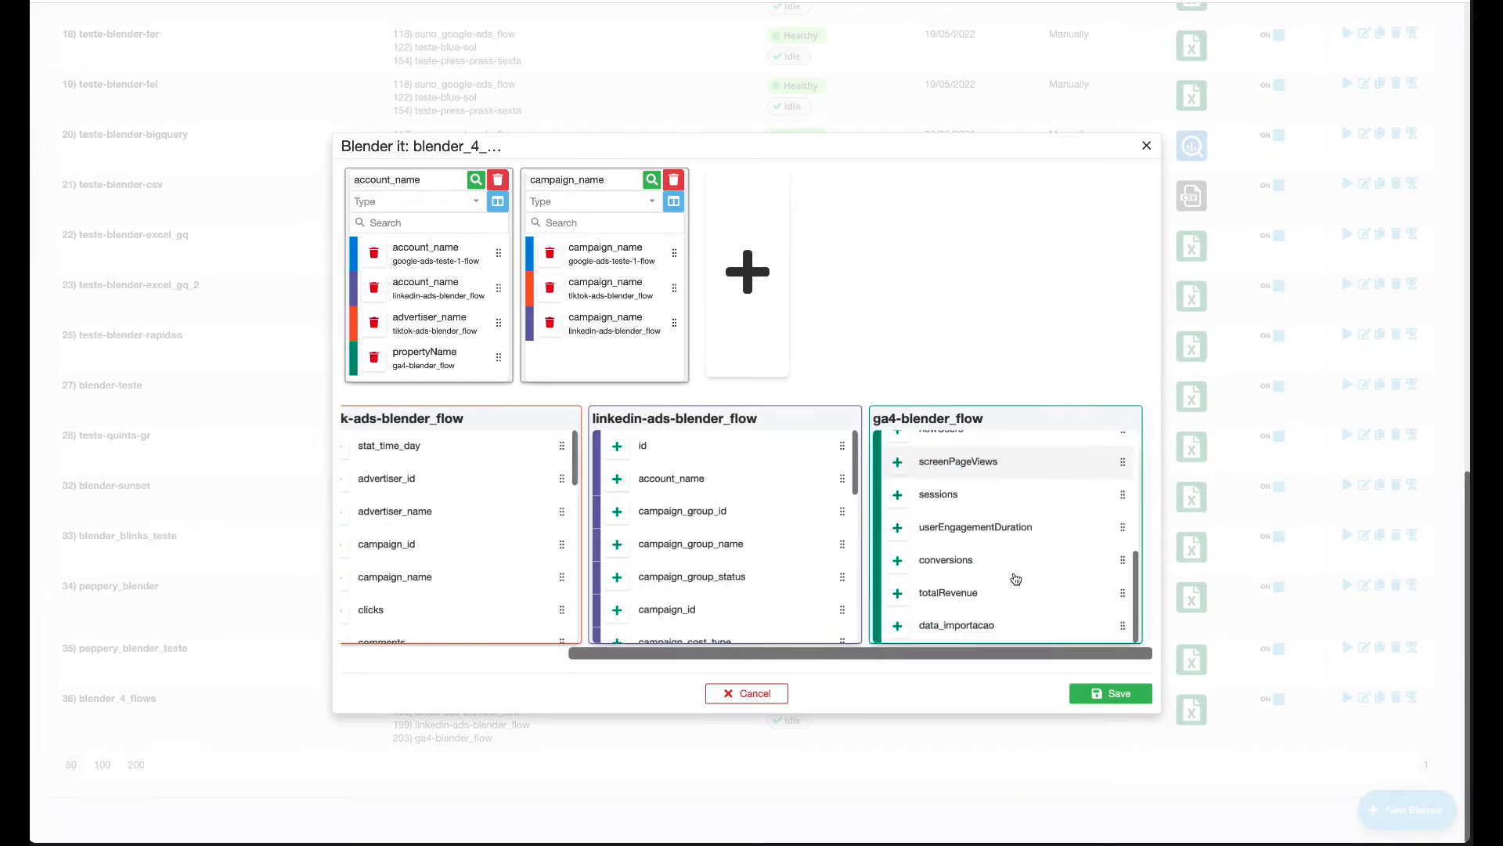
{"action": "scroll", "coordinate": [1016, 578], "scroll_direction": "up", "scroll_amount": 5}
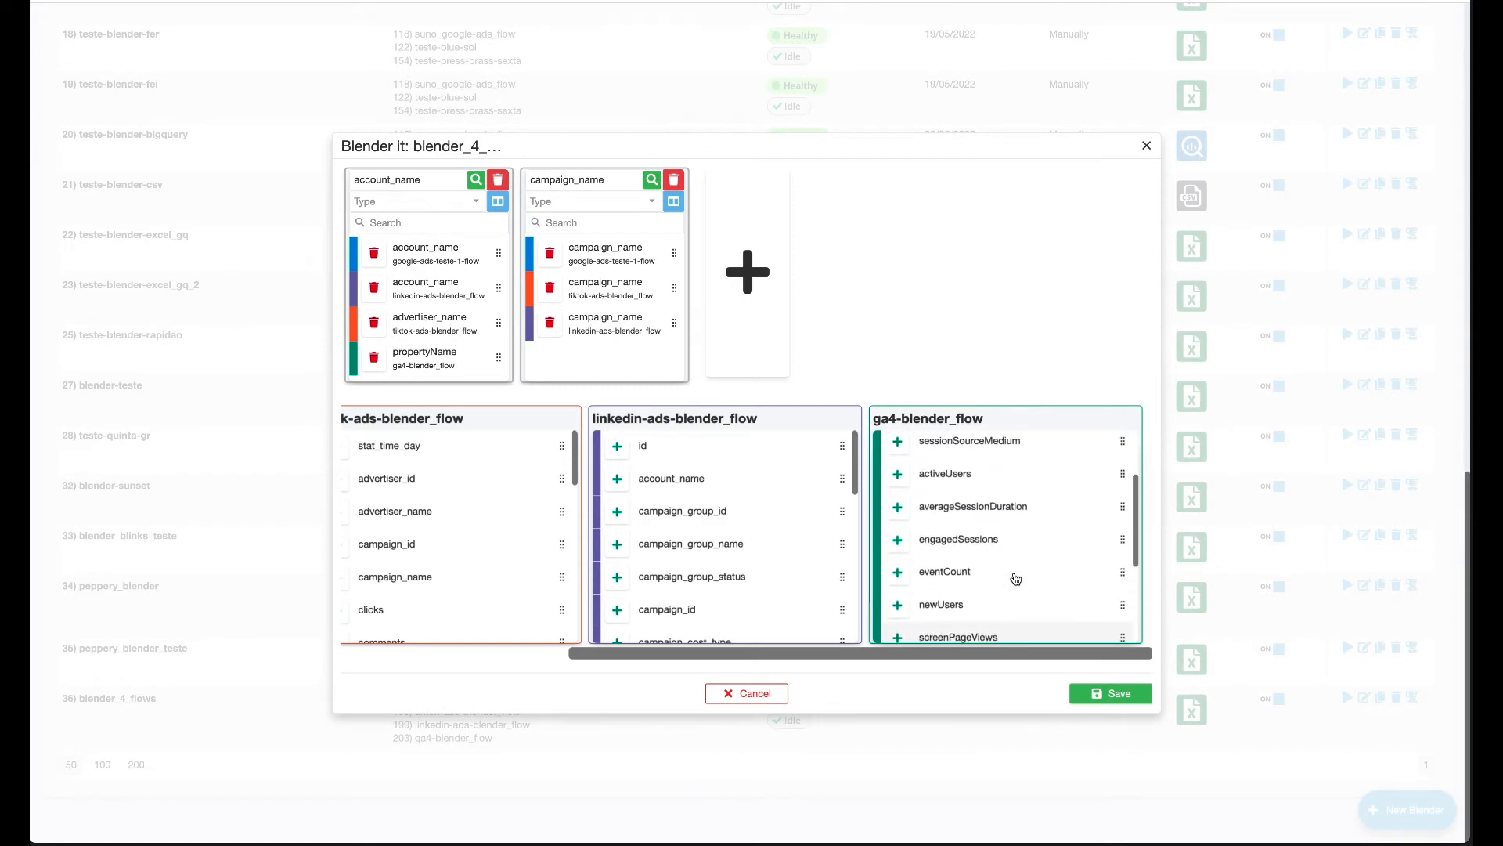
{"action": "scroll", "coordinate": [1016, 578], "scroll_direction": "up", "scroll_amount": 3}
{"action": "left_click", "coordinate": [1093, 502]}
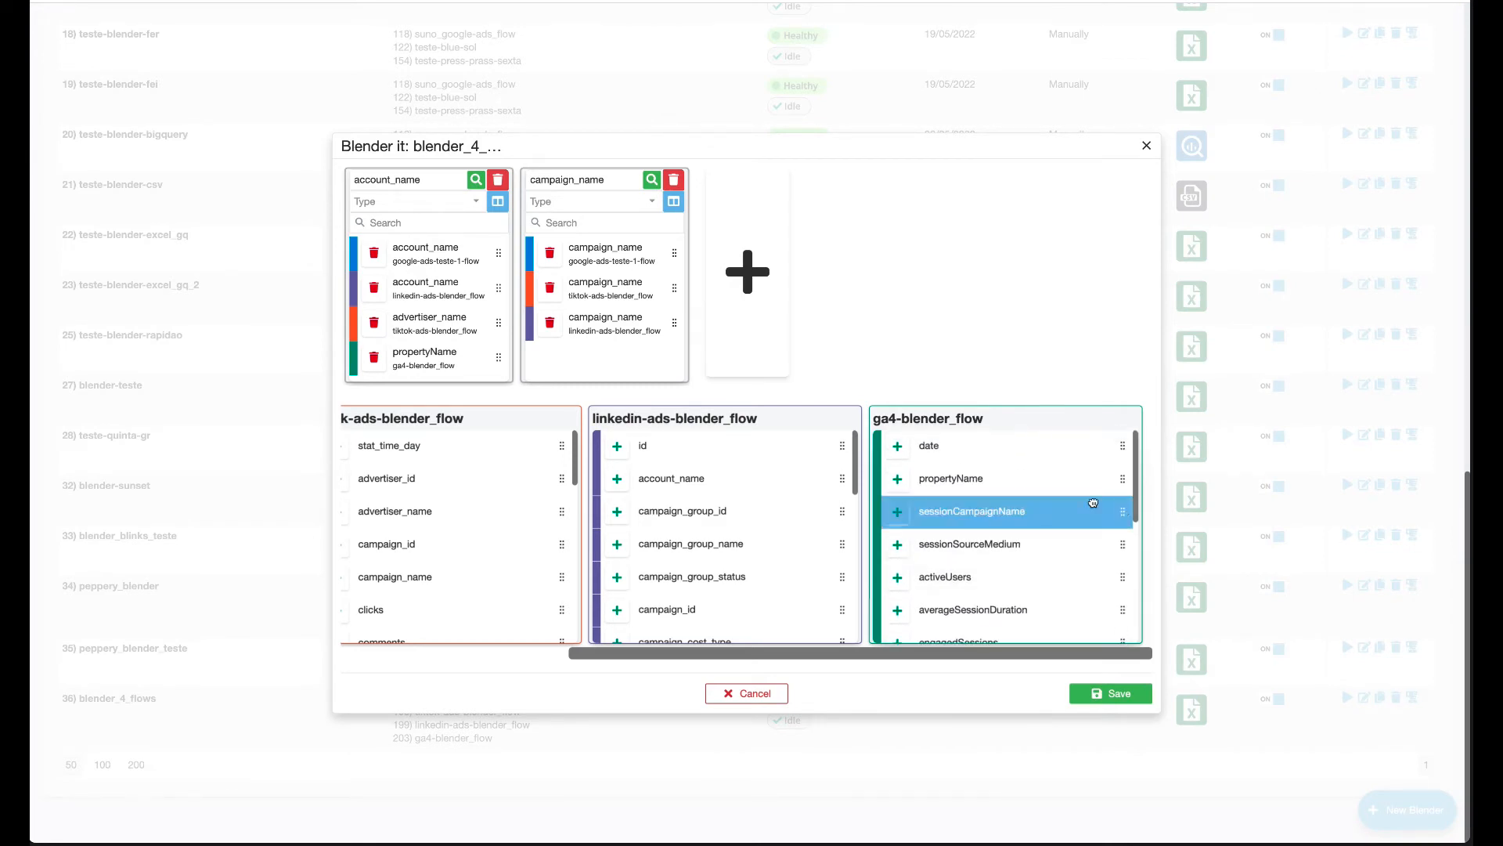
{"action": "left_click_drag", "start_coordinate": [1093, 502], "coordinate": [662, 349]}
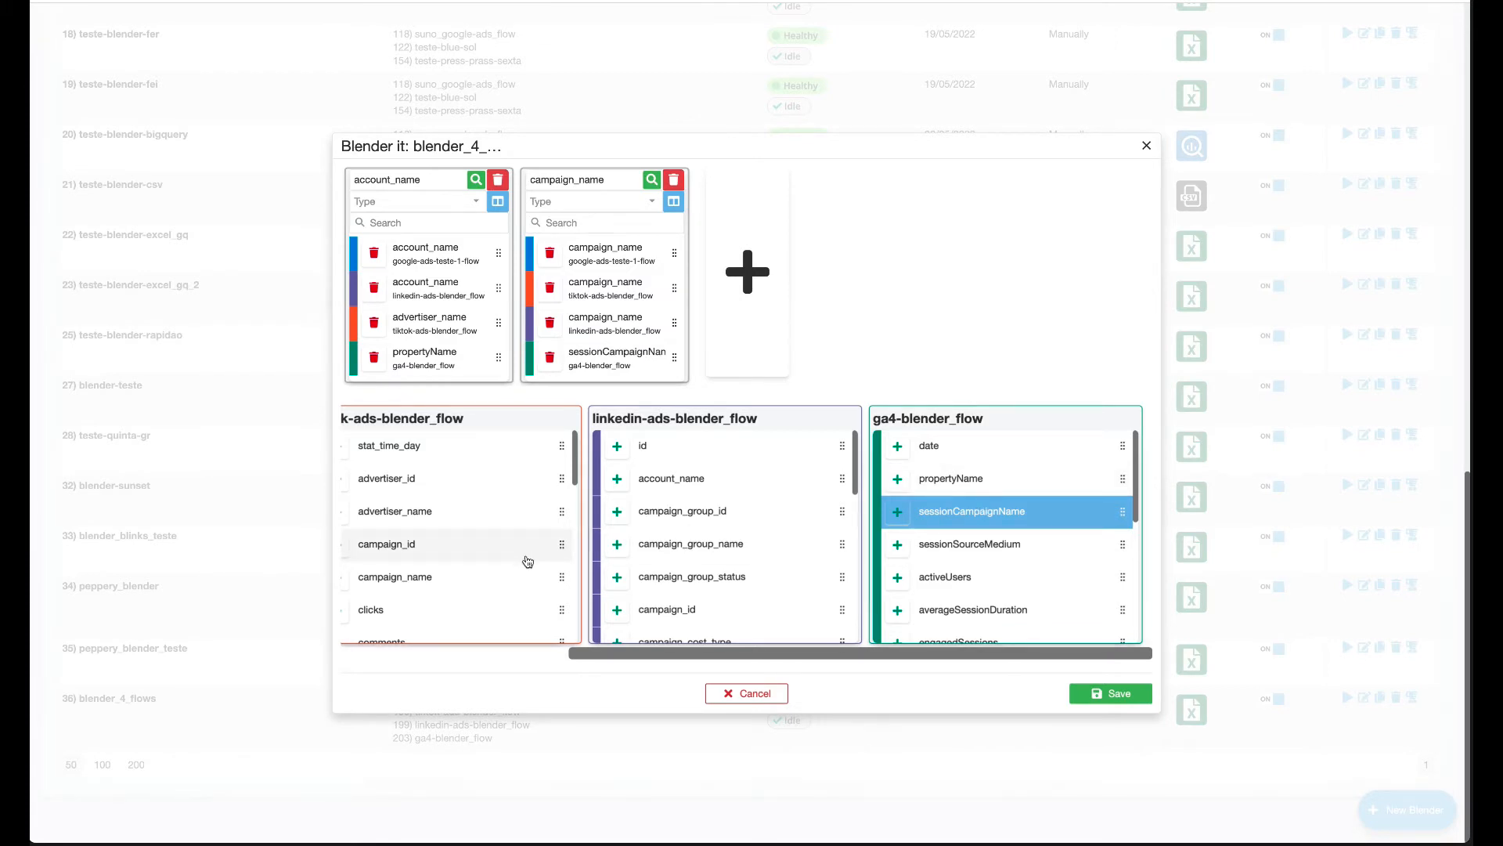
{"action": "scroll", "coordinate": [497, 564], "scroll_direction": "left", "scroll_amount": 1}
{"action": "scroll", "coordinate": [497, 563], "scroll_direction": "down", "scroll_amount": 3}
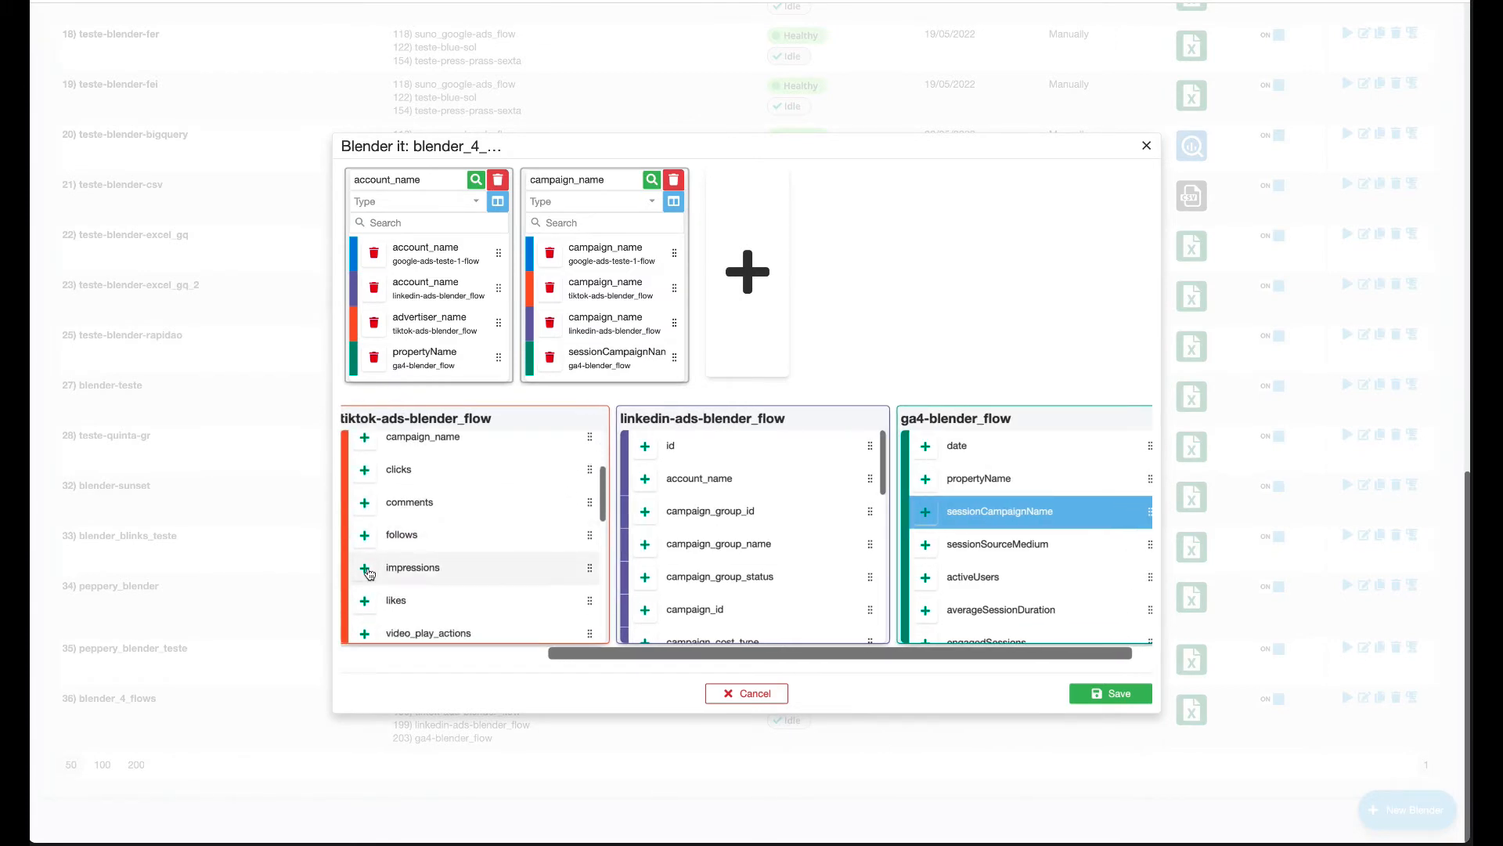
Create unified impressions and clicks columns.
{"action": "left_click", "coordinate": [366, 571]}
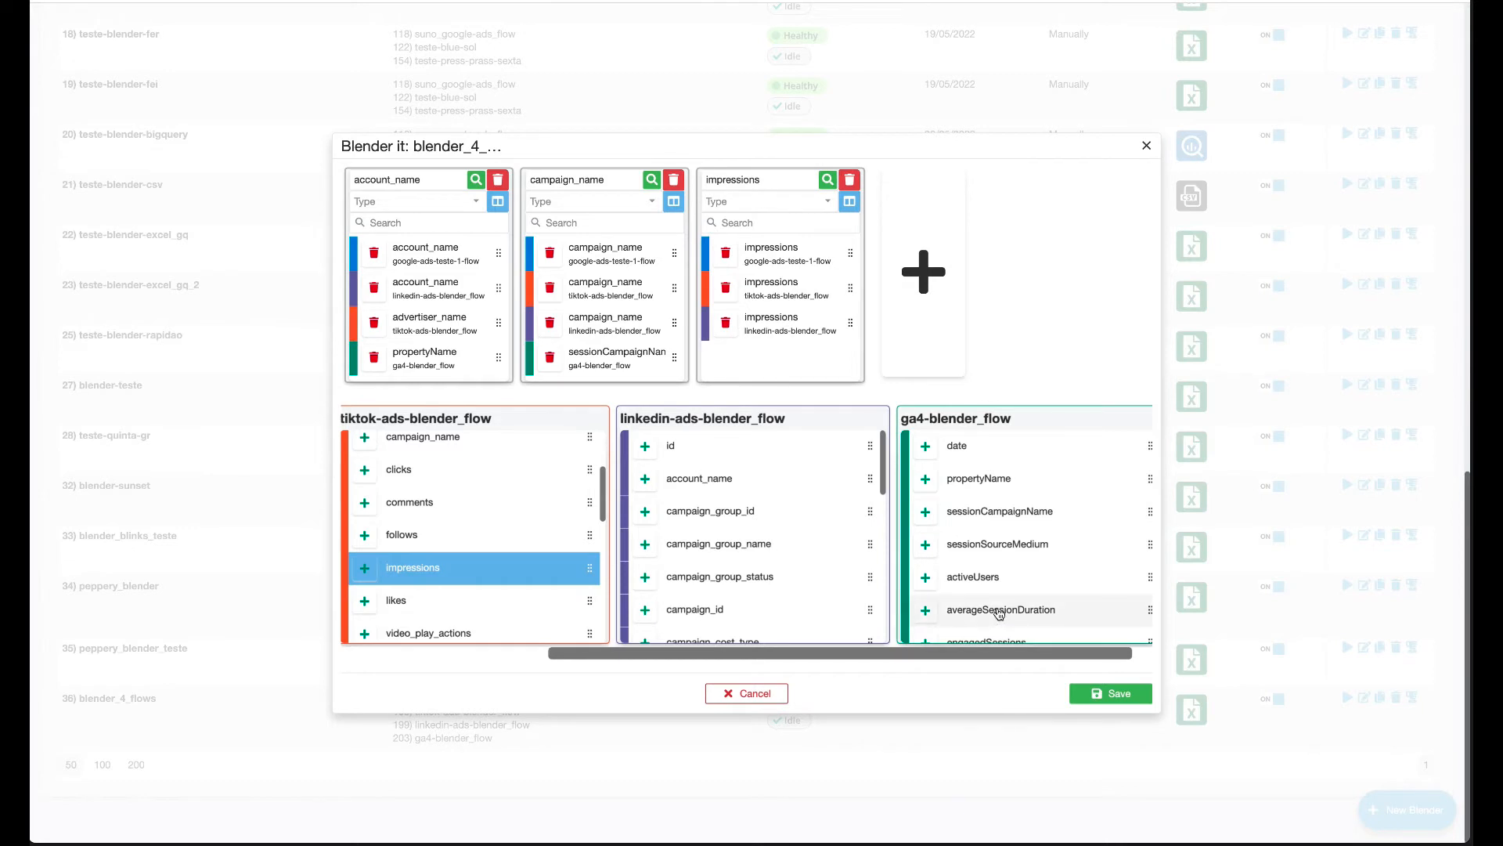
{"action": "scroll", "coordinate": [548, 570], "scroll_direction": "down", "scroll_amount": 1}
{"action": "scroll", "coordinate": [470, 541], "scroll_direction": "up", "scroll_amount": 2}
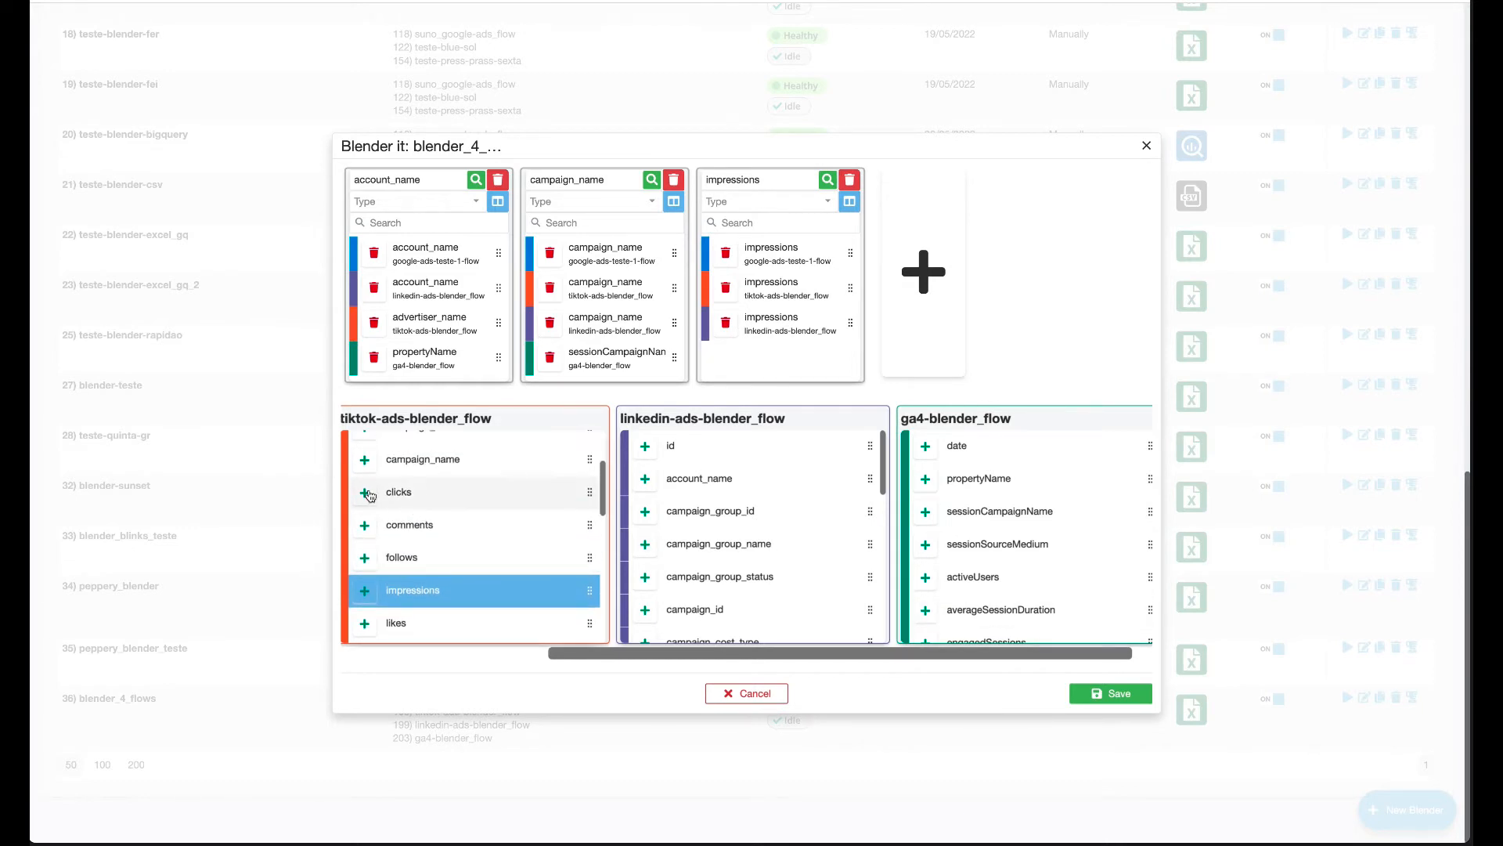
{"action": "left_click", "coordinate": [363, 497]}
Create a unified spend column from TikTok spend plus LinkedIn cost_in_local_currency.
{"action": "scroll", "coordinate": [433, 577], "scroll_direction": "up", "scroll_amount": 2}
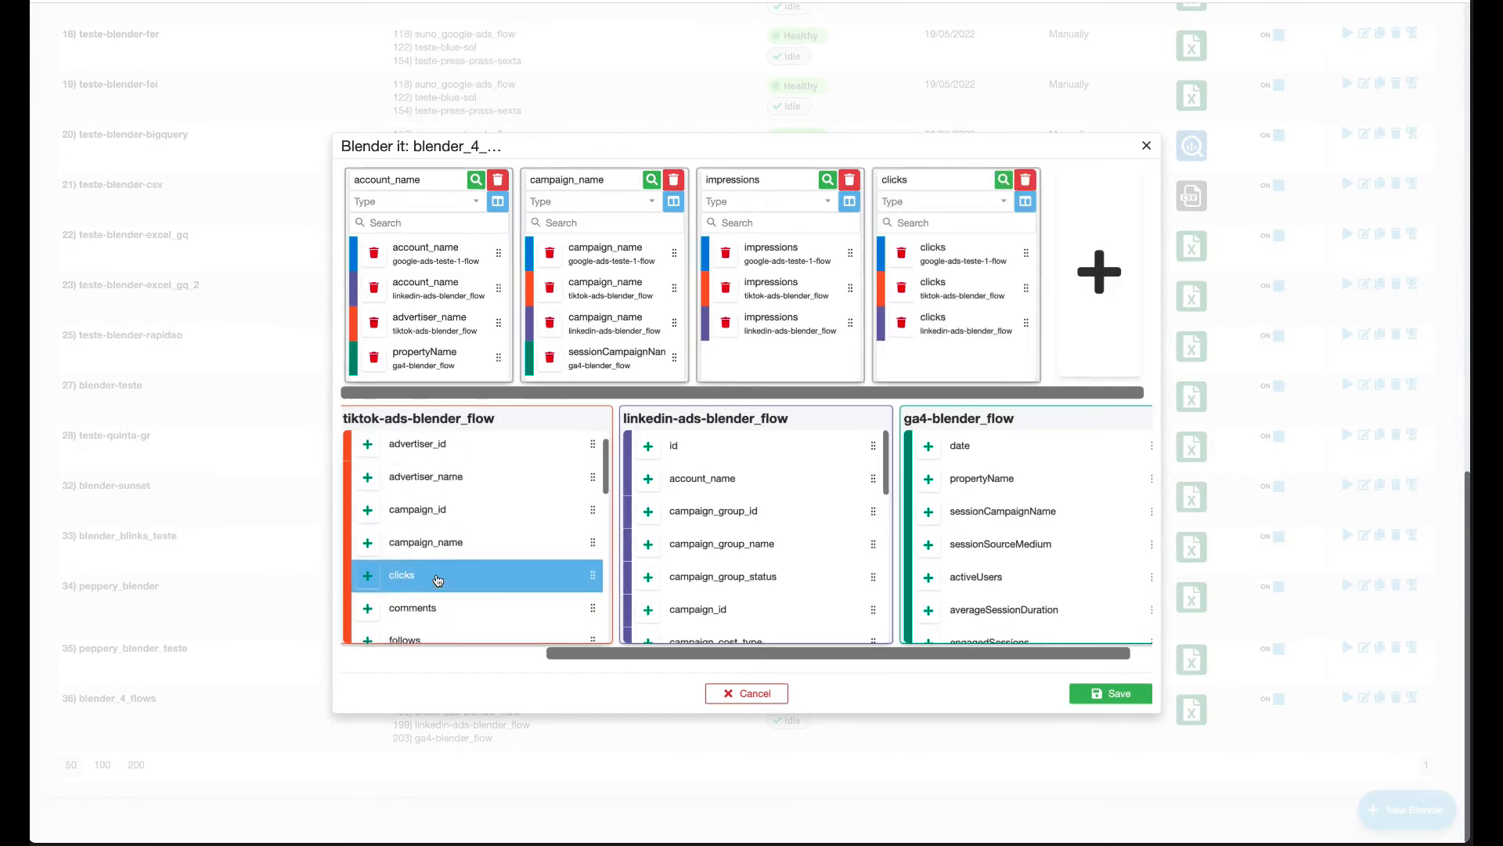
{"action": "scroll", "coordinate": [437, 580], "scroll_direction": "down", "scroll_amount": 1}
{"action": "scroll", "coordinate": [437, 580], "scroll_direction": "down", "scroll_amount": 5}
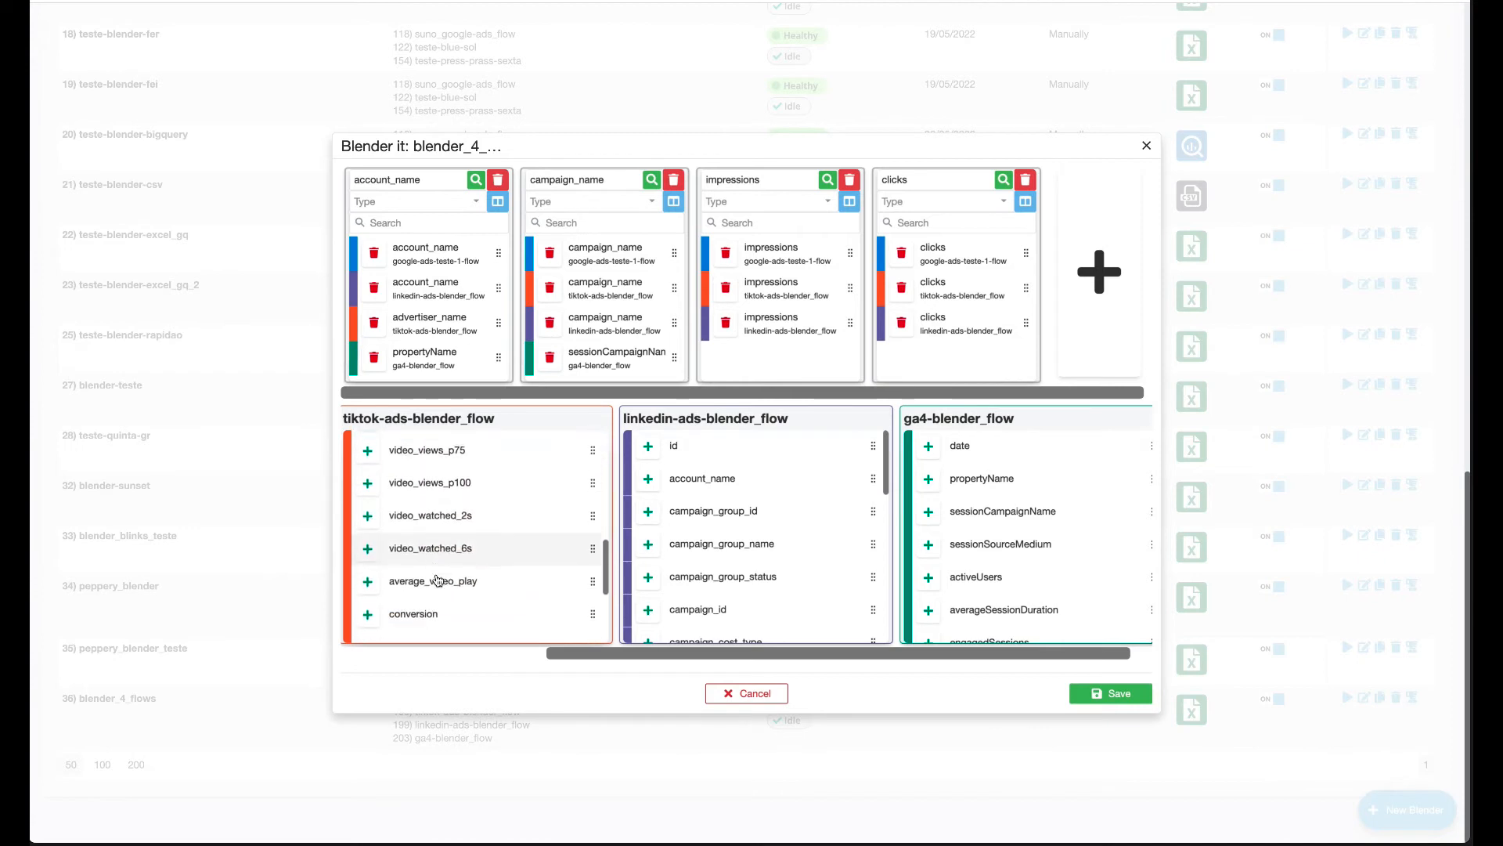
{"action": "scroll", "coordinate": [391, 580], "scroll_direction": "down", "scroll_amount": 3}
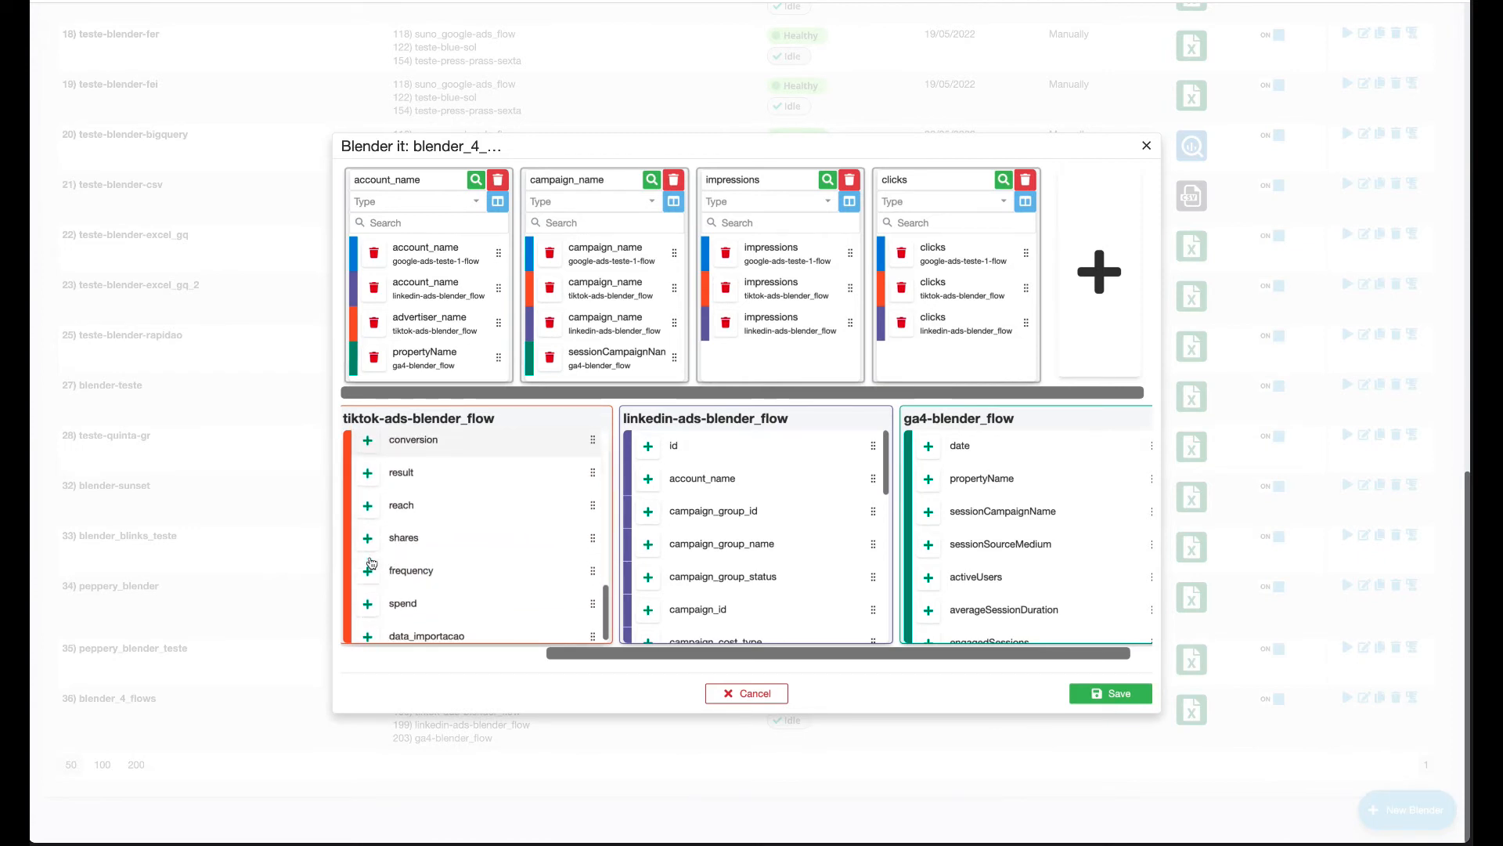
{"action": "left_click", "coordinate": [368, 604]}
{"action": "scroll", "coordinate": [756, 563], "scroll_direction": "down", "scroll_amount": 4}
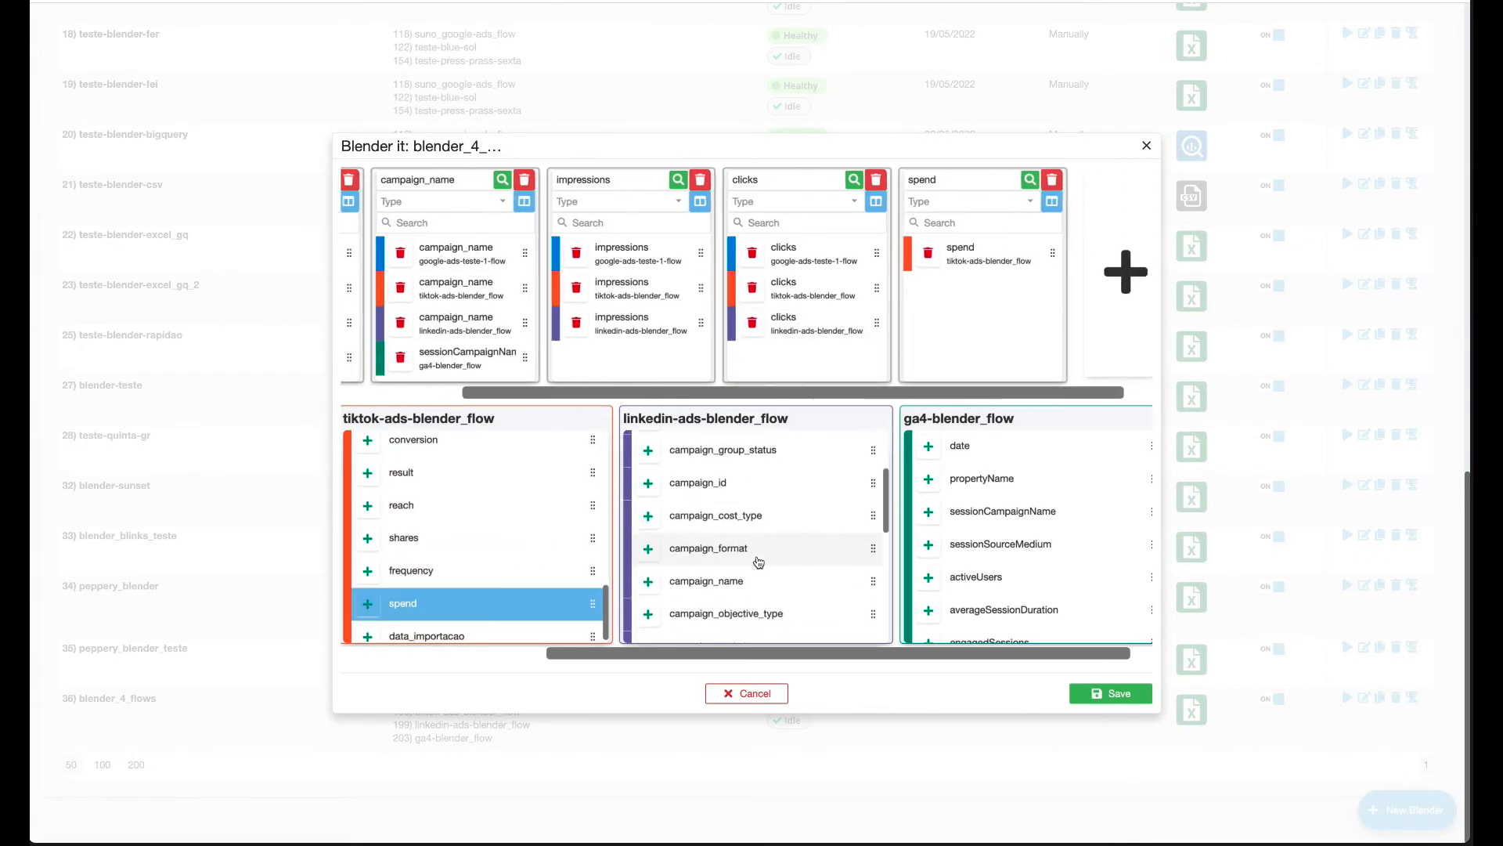
{"action": "scroll", "coordinate": [758, 562], "scroll_direction": "down", "scroll_amount": 6}
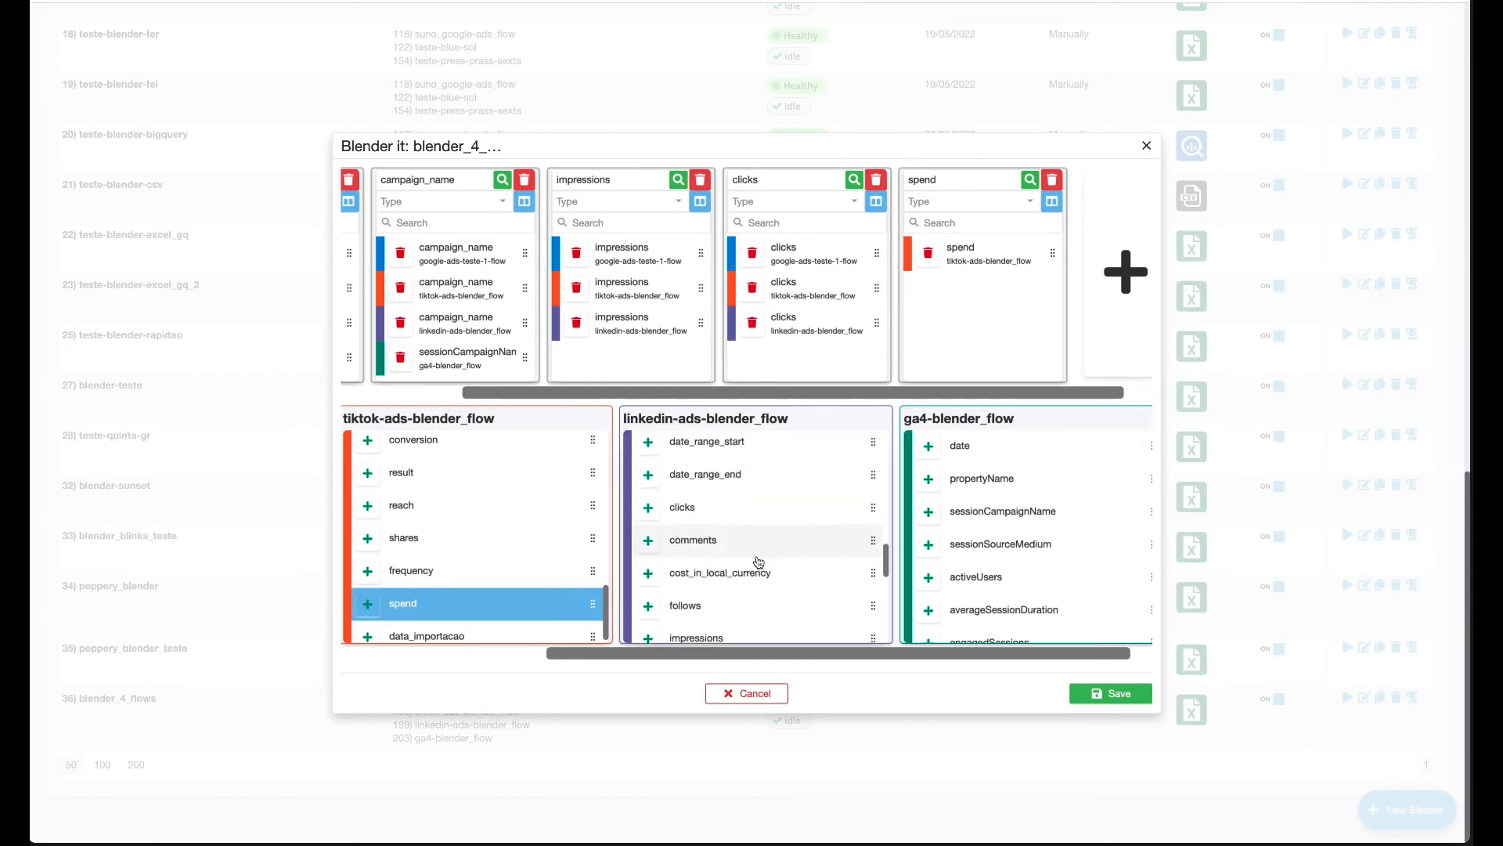
{"action": "left_click", "coordinate": [876, 523]}
{"action": "scroll", "coordinate": [978, 516], "scroll_direction": "right", "scroll_amount": 1}
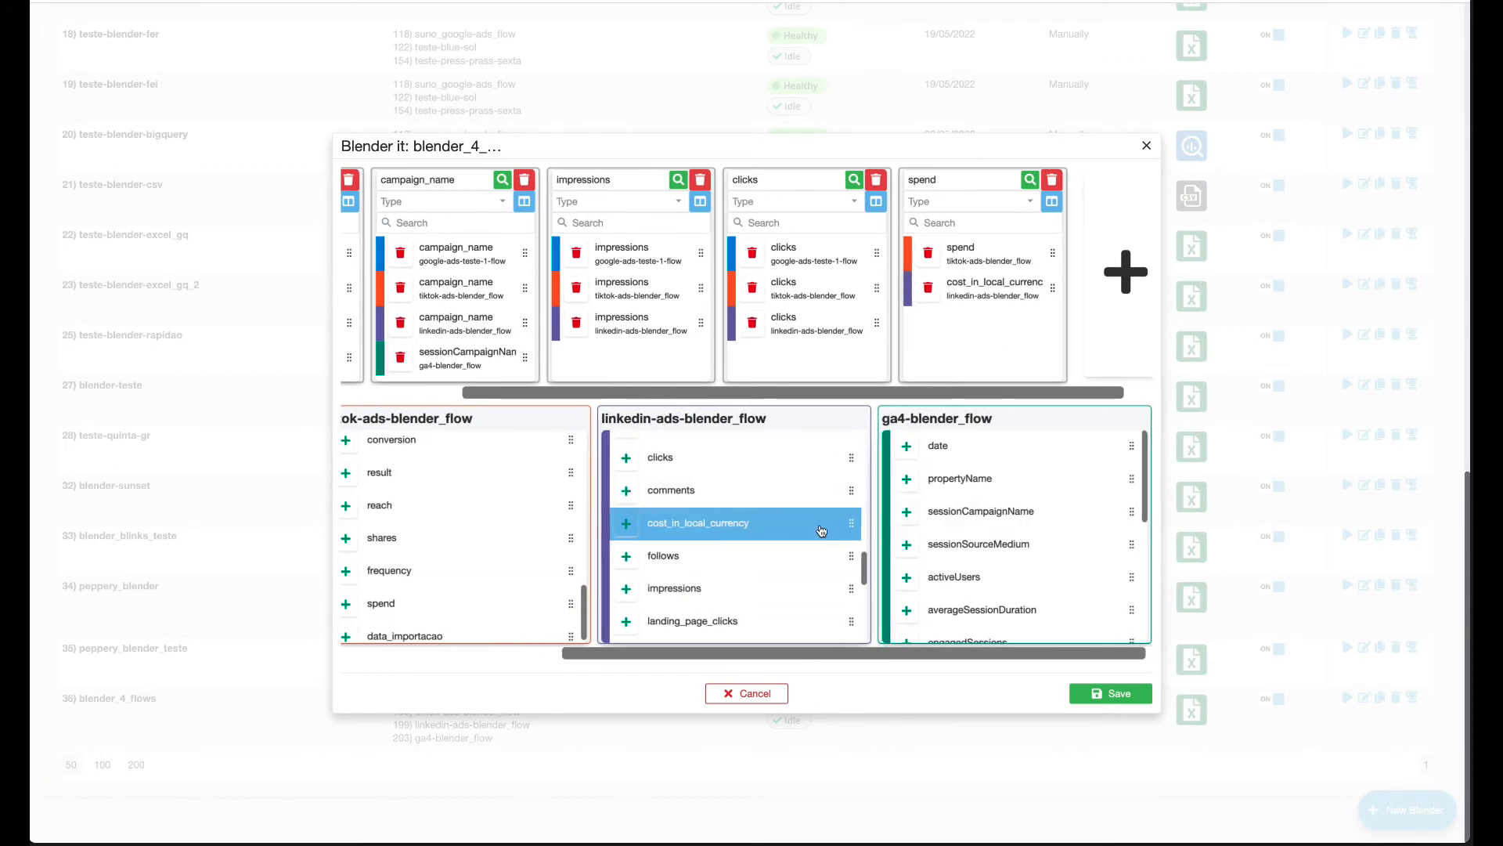
{"action": "scroll", "coordinate": [783, 567], "scroll_direction": "left", "scroll_amount": 5}
{"action": "scroll", "coordinate": [587, 564], "scroll_direction": "down", "scroll_amount": 5}
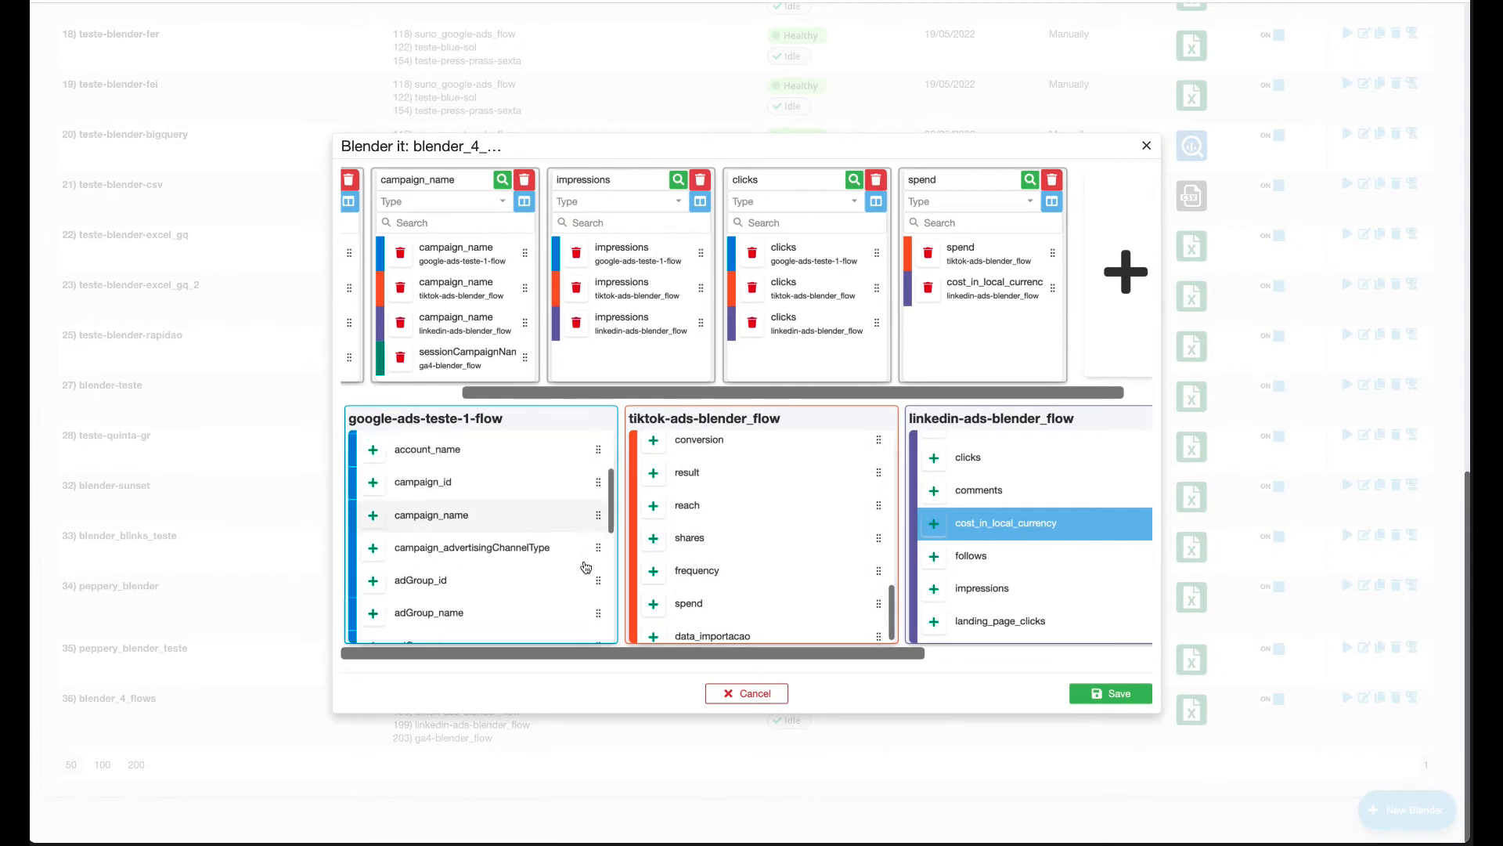
{"action": "scroll", "coordinate": [586, 566], "scroll_direction": "down", "scroll_amount": 4}
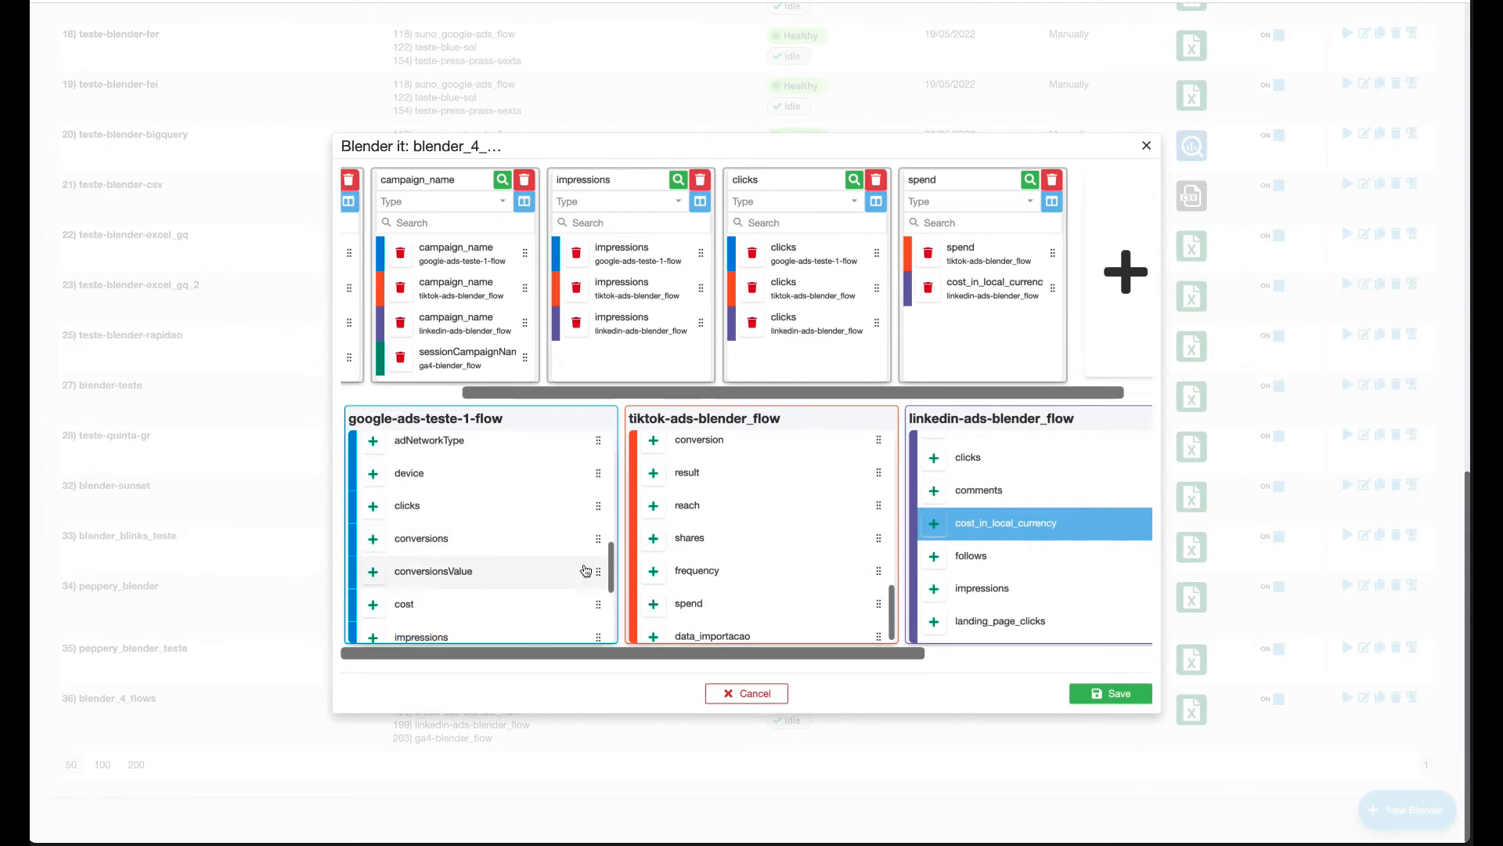
{"action": "left_click_drag", "start_coordinate": [587, 571], "coordinate": [979, 326]}
Add activeUsers, sessions and conversions from ga4-blender_flow as unified columns.
{"action": "scroll", "coordinate": [583, 534], "scroll_direction": "right", "scroll_amount": 1}
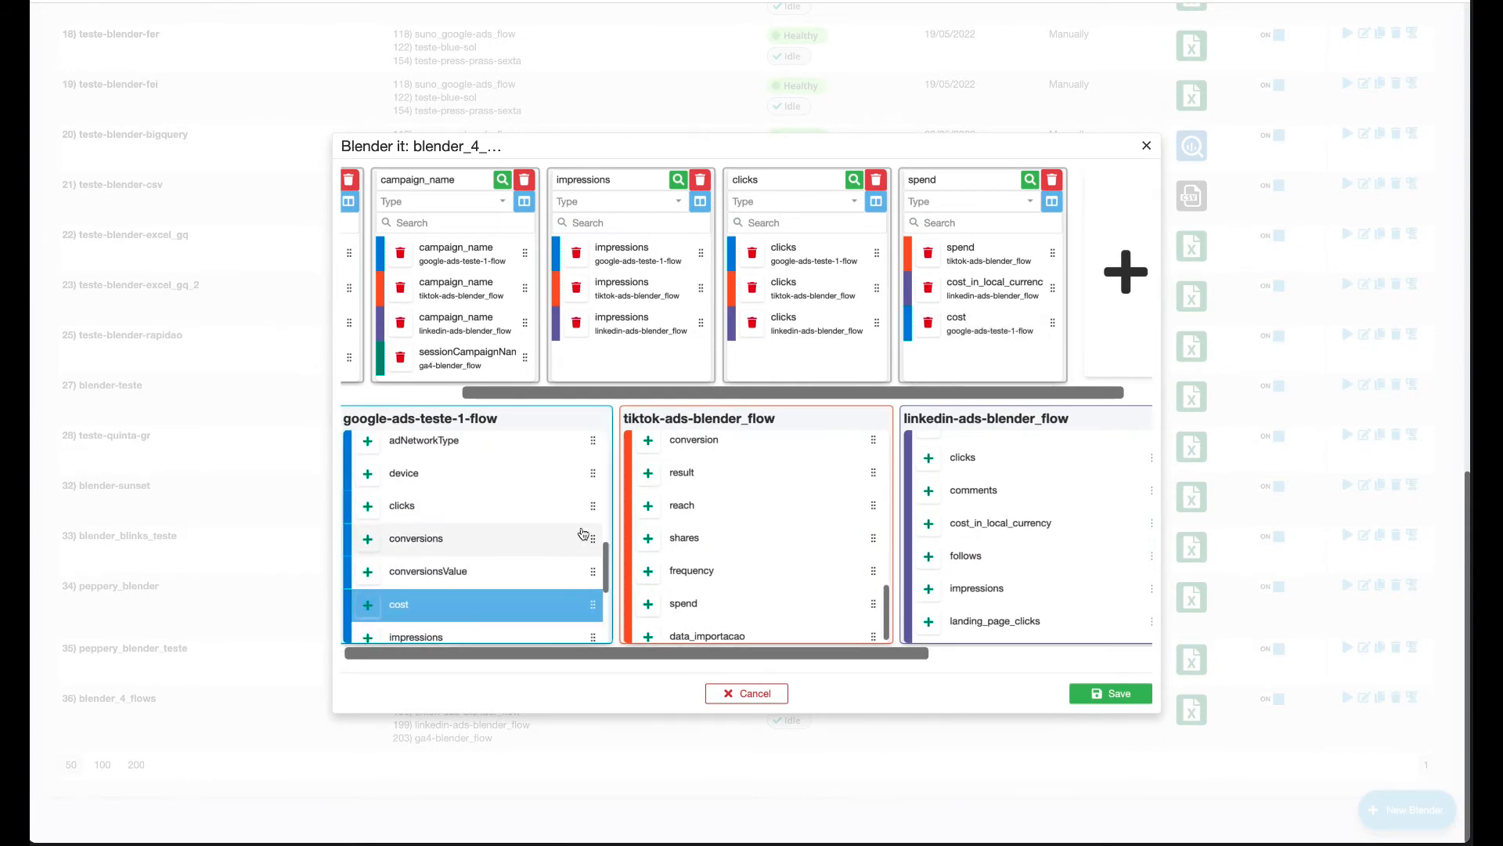
{"action": "scroll", "coordinate": [582, 534], "scroll_direction": "right", "scroll_amount": 4}
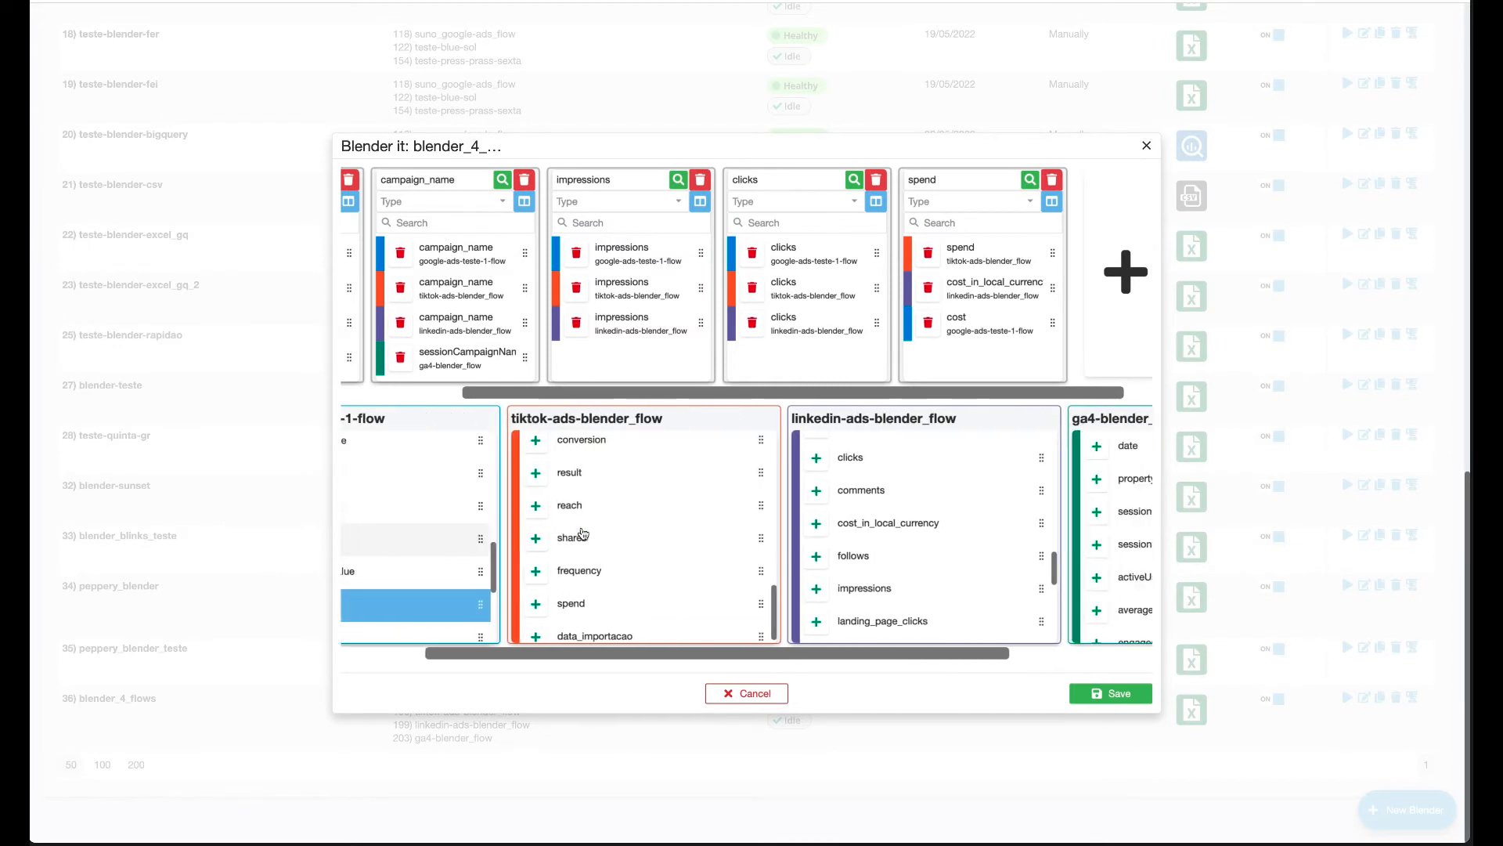
{"action": "scroll", "coordinate": [823, 564], "scroll_direction": "right", "scroll_amount": 1}
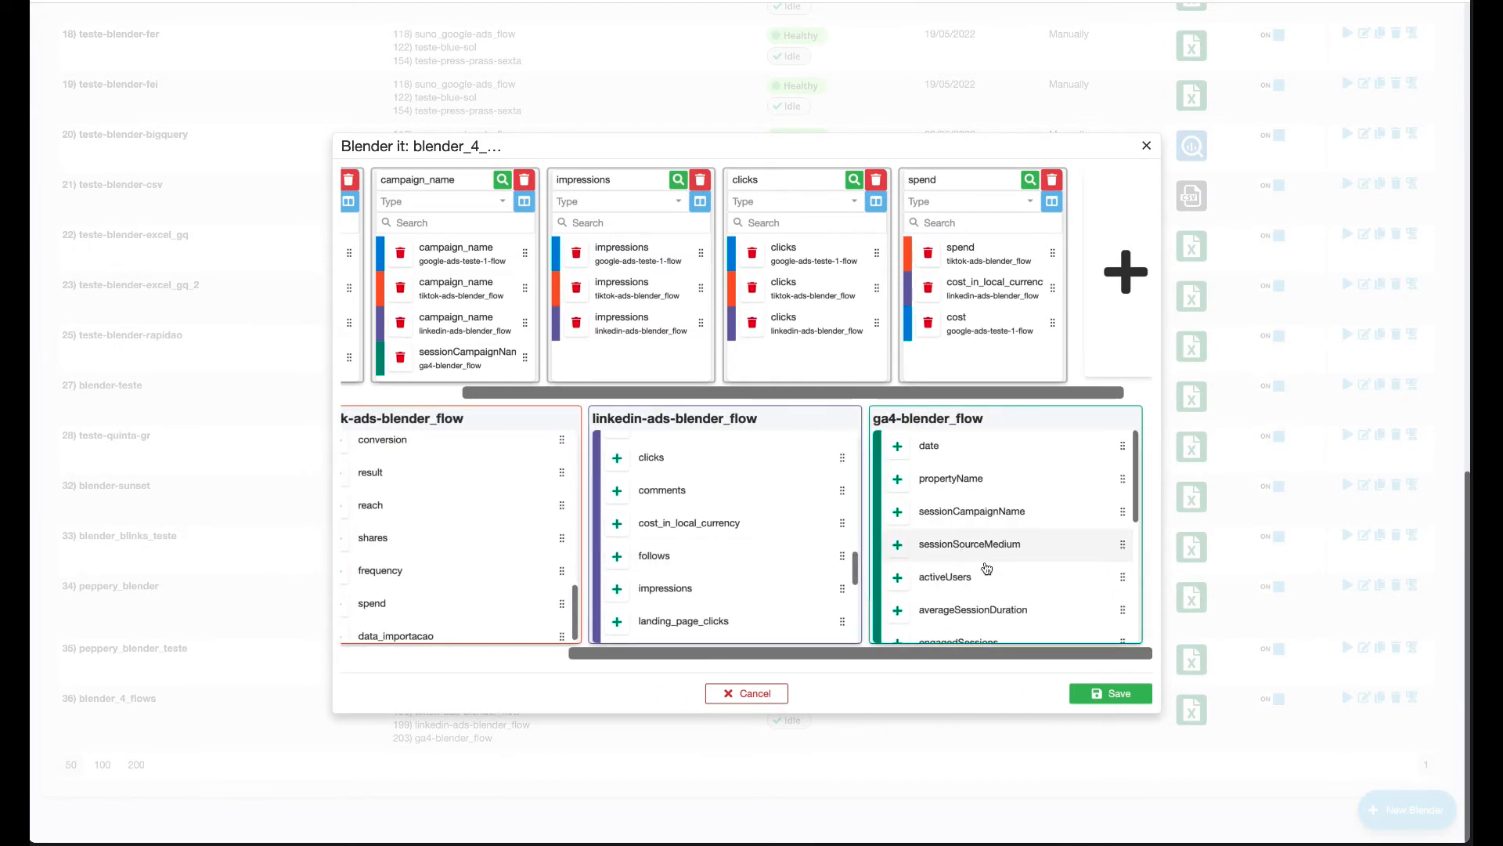
{"action": "scroll", "coordinate": [1002, 570], "scroll_direction": "down", "scroll_amount": 3}
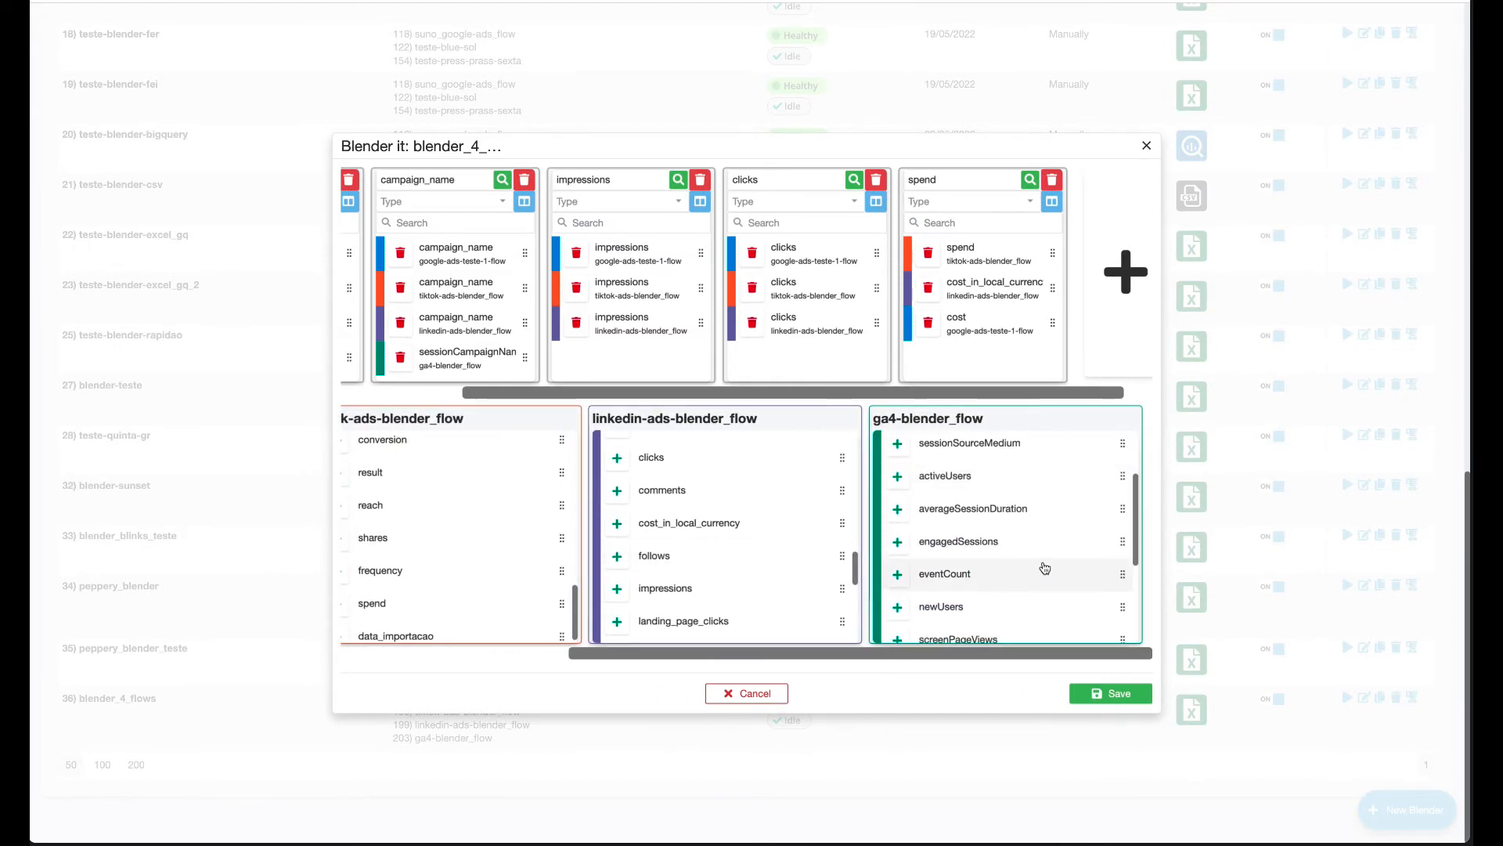
{"action": "scroll", "coordinate": [1042, 569], "scroll_direction": "up", "scroll_amount": 1}
{"action": "left_click", "coordinate": [1011, 510]}
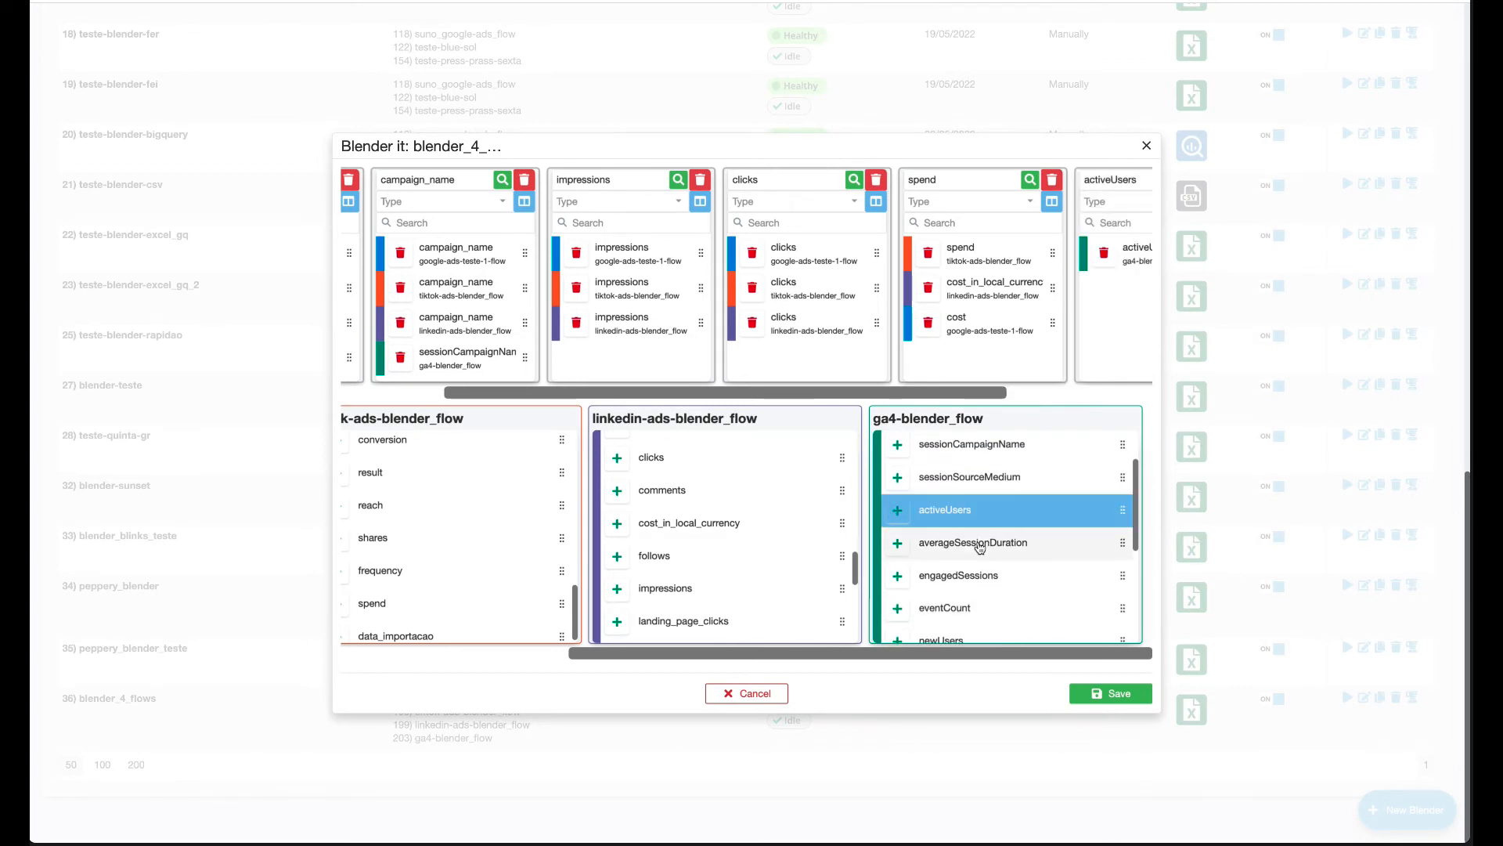
{"action": "scroll", "coordinate": [979, 547], "scroll_direction": "down", "scroll_amount": 5}
{"action": "left_click", "coordinate": [974, 546]}
{"action": "scroll", "coordinate": [970, 563], "scroll_direction": "down", "scroll_amount": 2}
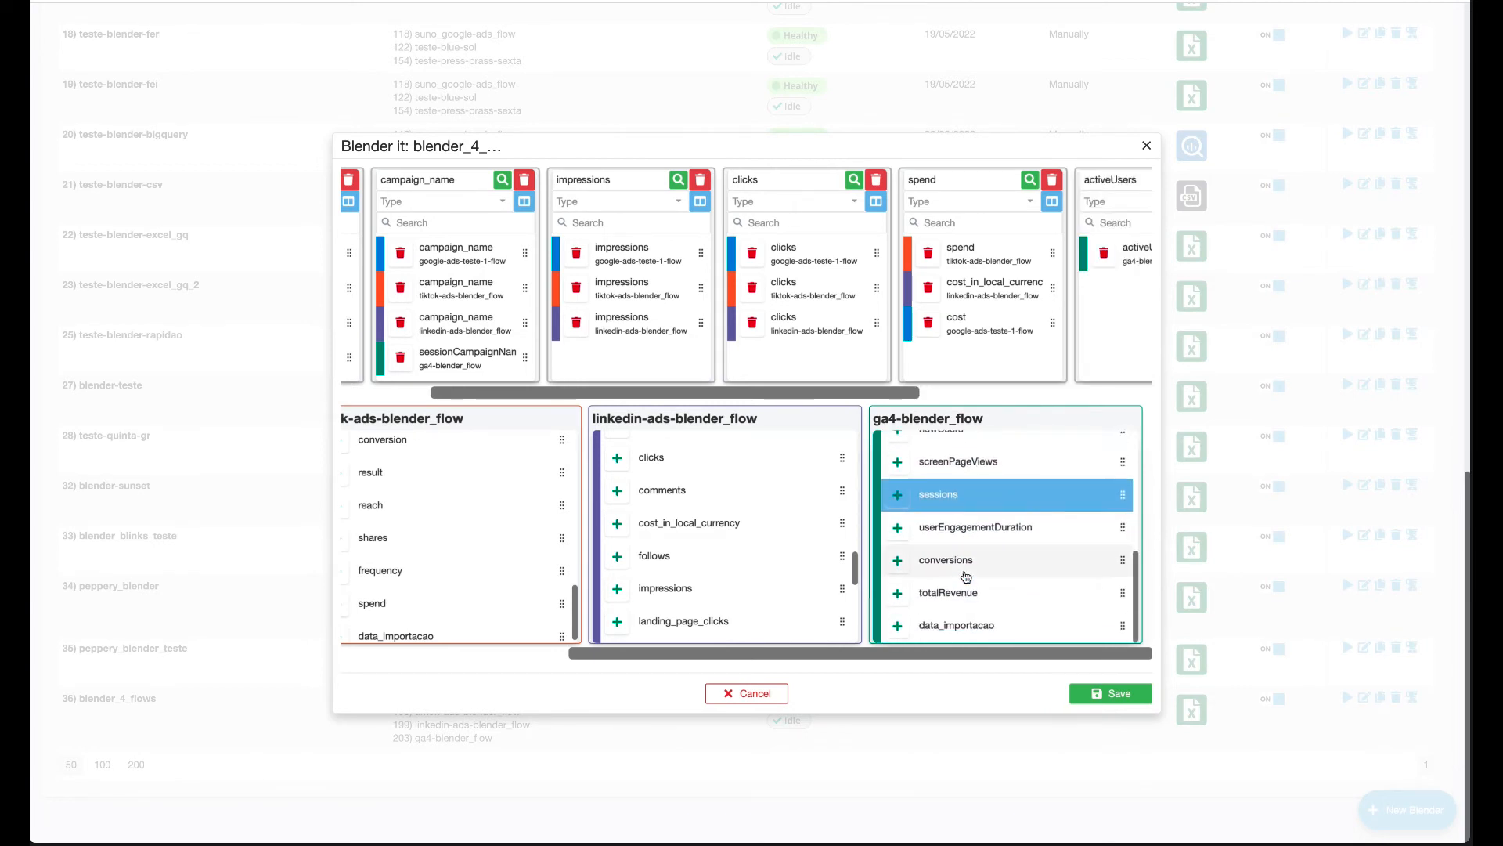
{"action": "left_click", "coordinate": [902, 563]}
{"action": "scroll", "coordinate": [1060, 373], "scroll_direction": "right", "scroll_amount": 8}
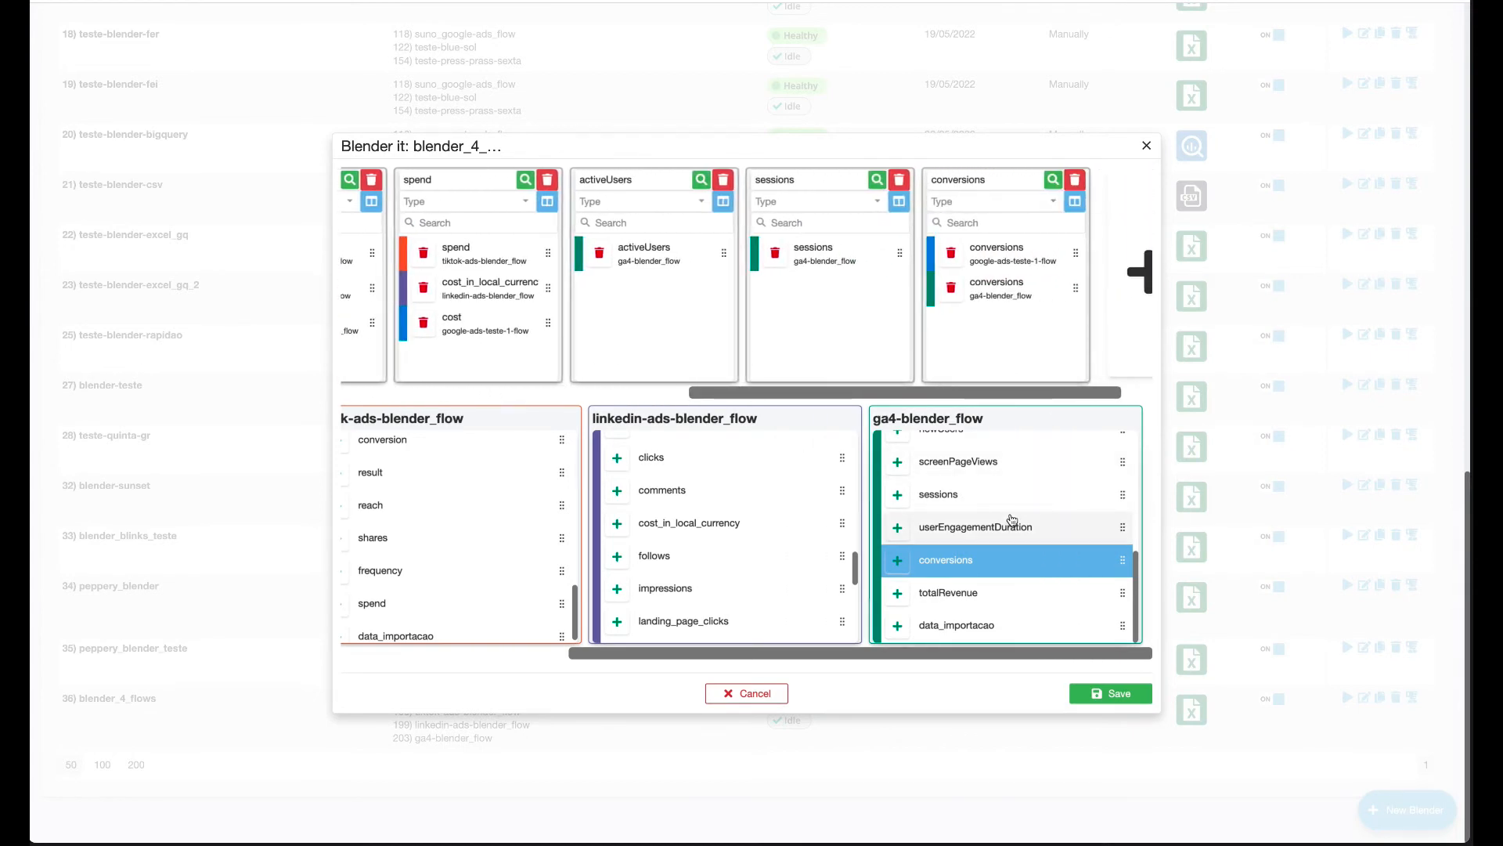
Delete the activeUsers column from the blender_4_flows blend and confirm the deletion.
{"action": "scroll", "coordinate": [919, 334], "scroll_direction": "left", "scroll_amount": 10}
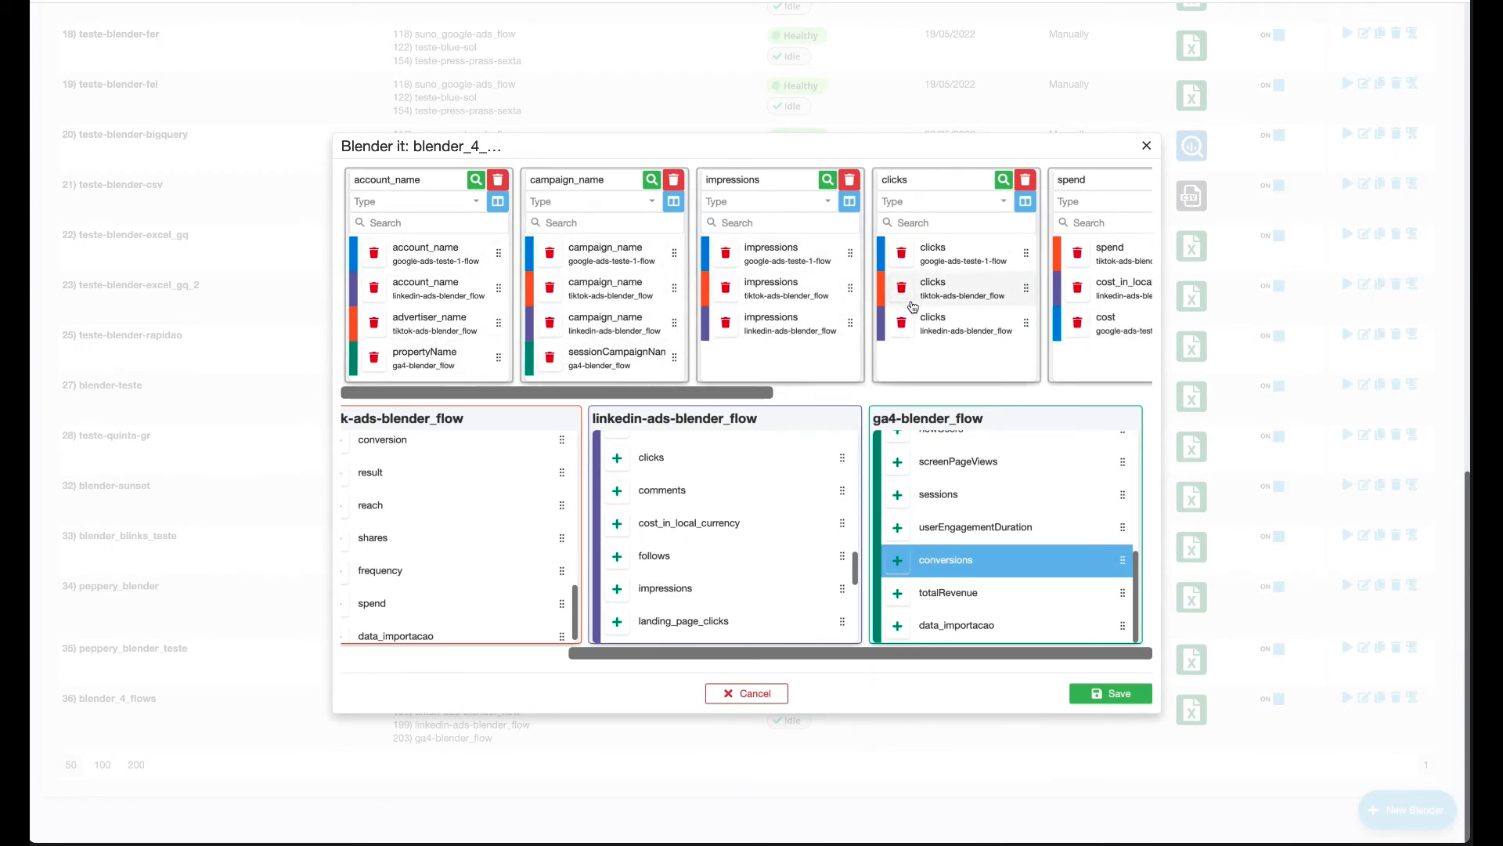
{"action": "scroll", "coordinate": [913, 306], "scroll_direction": "right", "scroll_amount": 5}
{"action": "scroll", "coordinate": [913, 305], "scroll_direction": "right", "scroll_amount": 5}
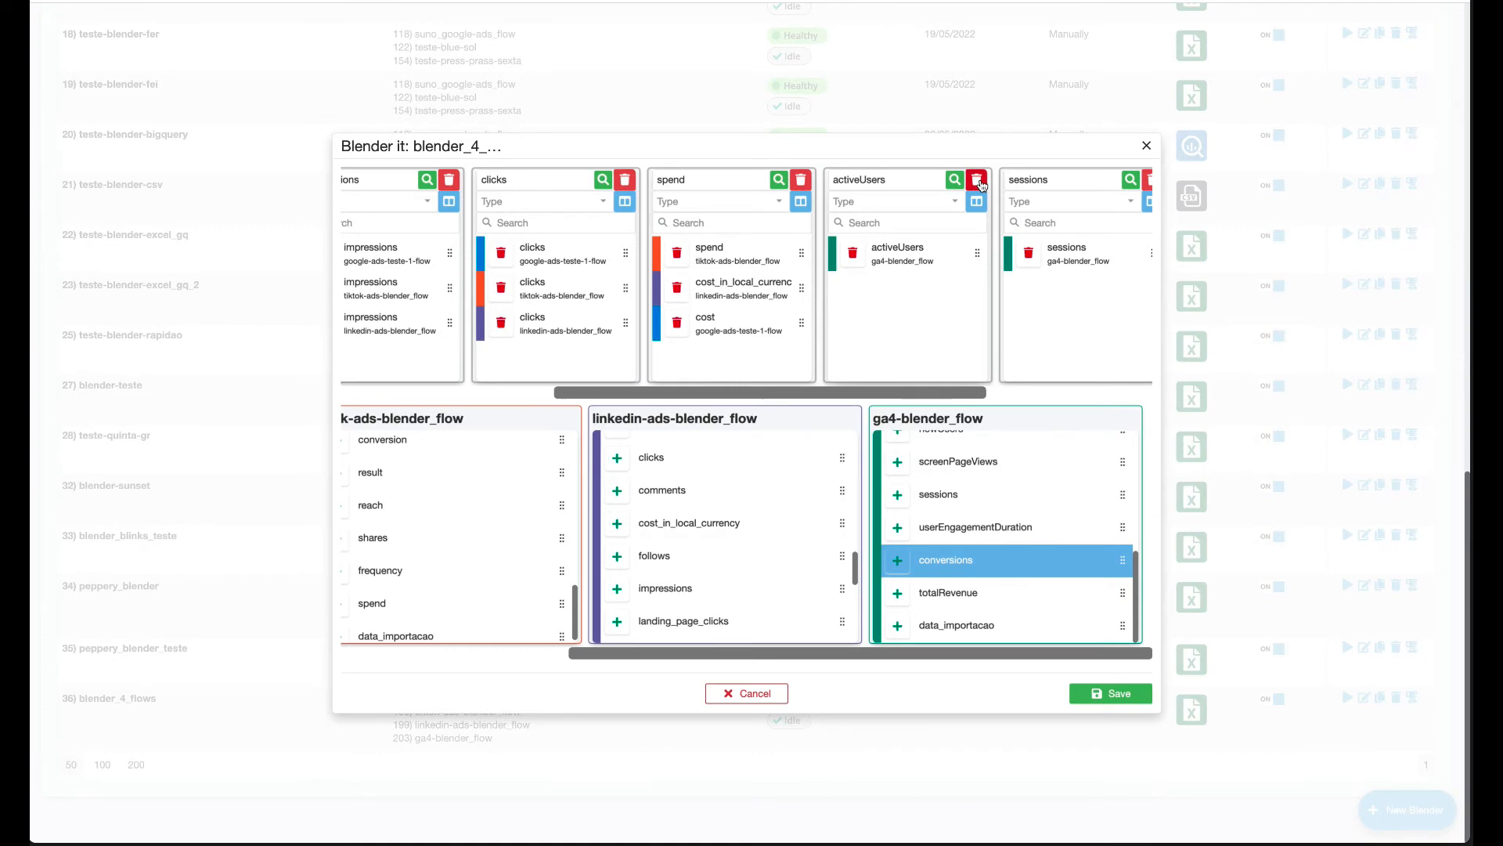
{"action": "left_click", "coordinate": [978, 181]}
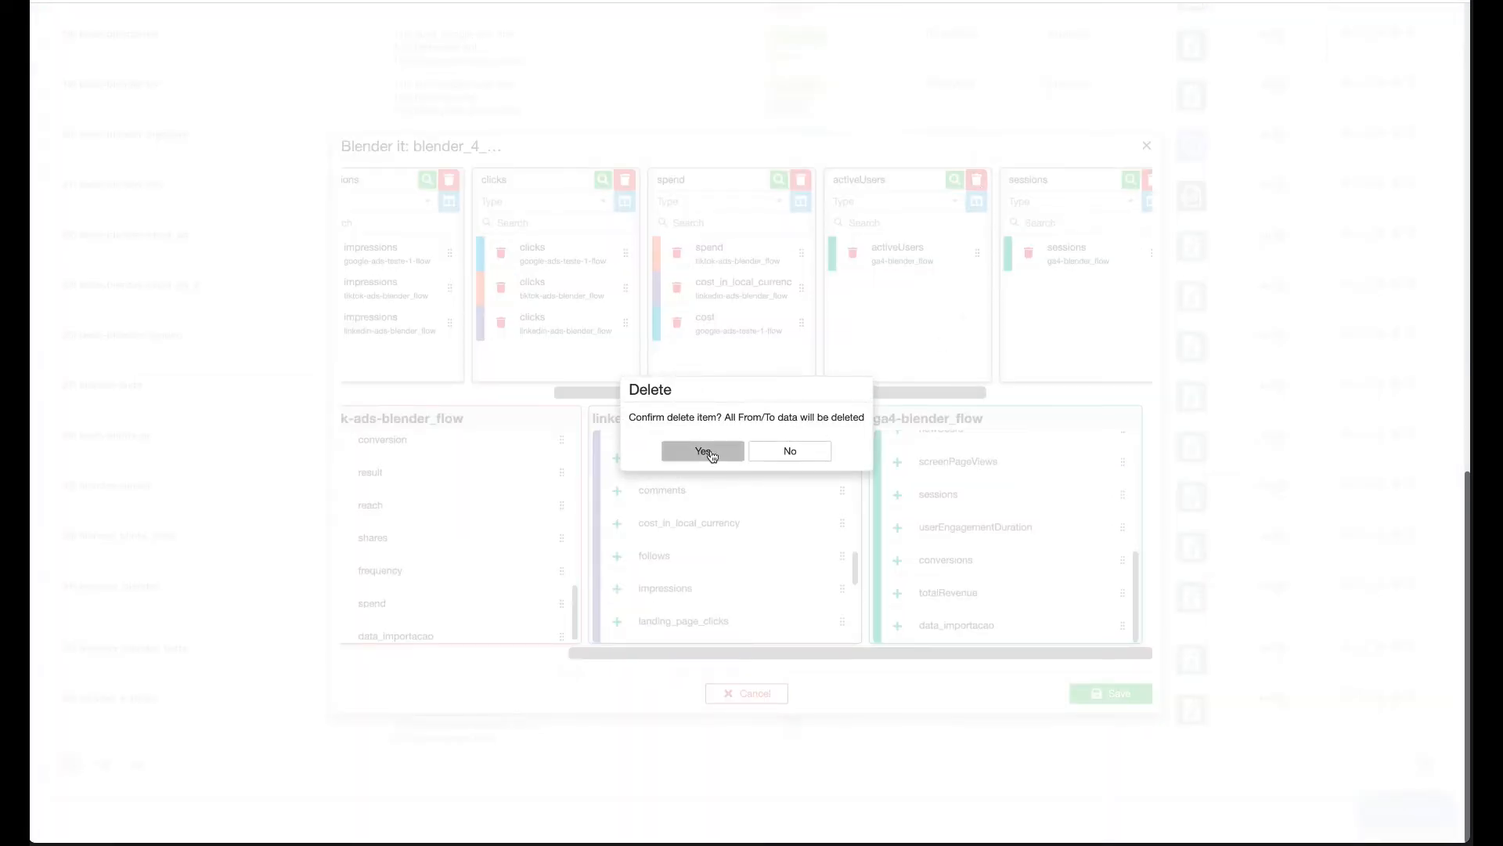
{"action": "left_click", "coordinate": [703, 452]}
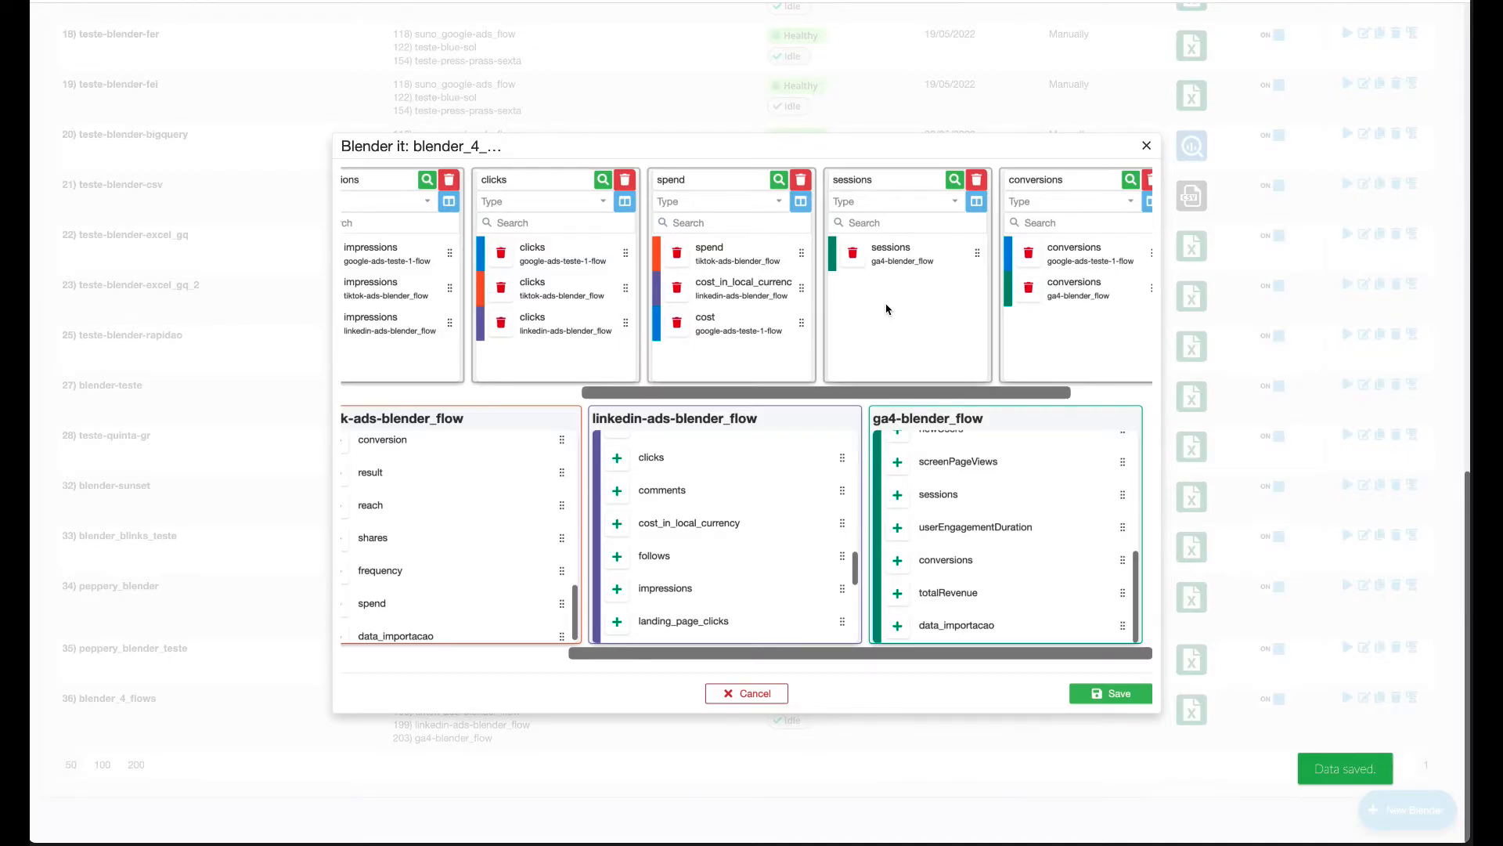
{"action": "scroll", "coordinate": [887, 309], "scroll_direction": "right", "scroll_amount": 5}
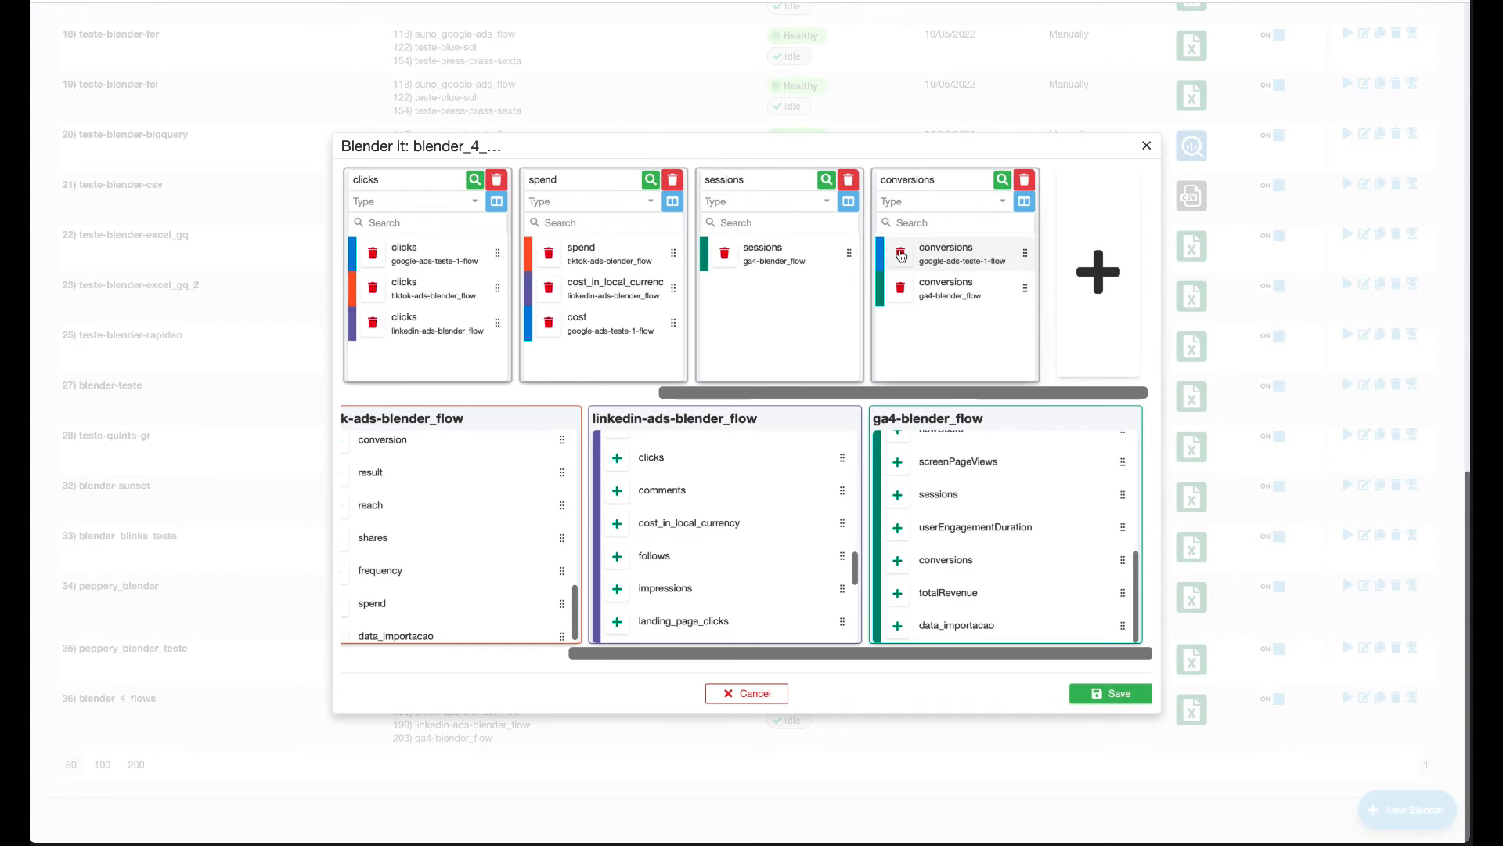
Remove the google-ads source from the conversions column, keeping only ga4-blender_flow.
{"action": "left_click", "coordinate": [901, 254]}
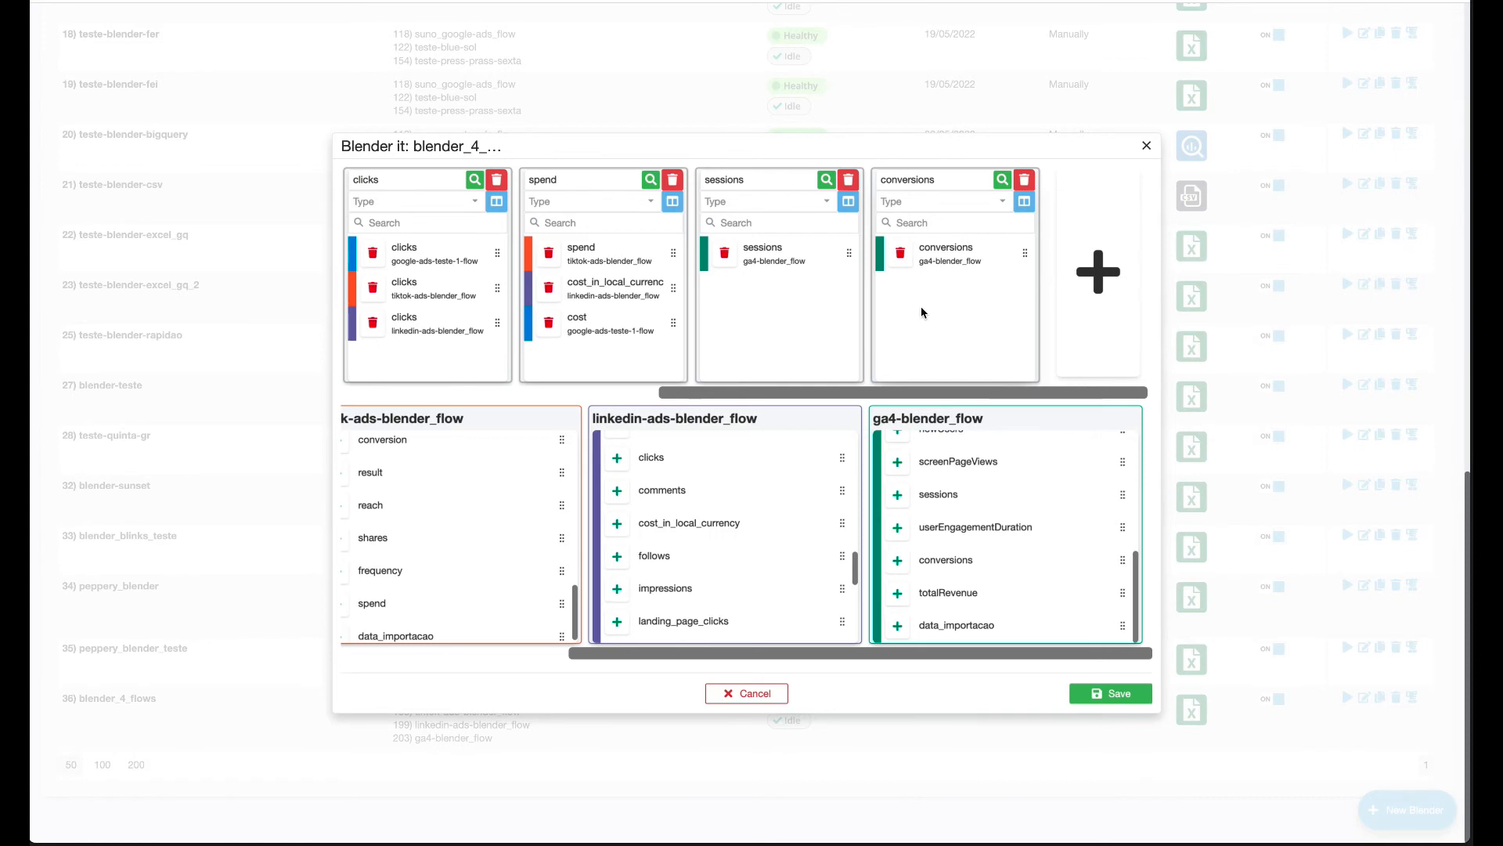
{"action": "scroll", "coordinate": [798, 330], "scroll_direction": "left", "scroll_amount": 1}
{"action": "scroll", "coordinate": [797, 330], "scroll_direction": "left", "scroll_amount": 5}
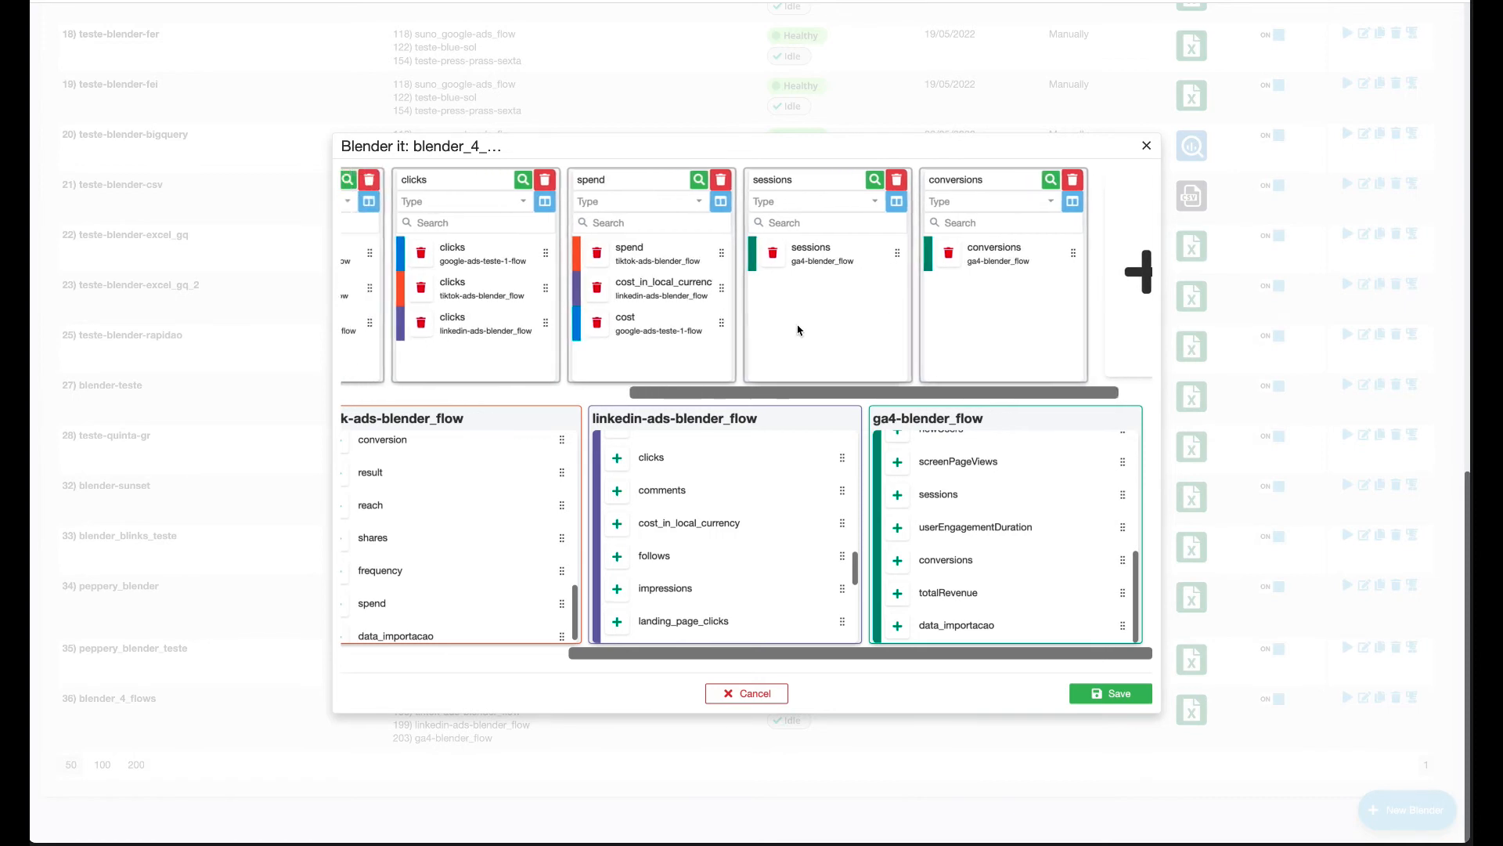
{"action": "scroll", "coordinate": [800, 329], "scroll_direction": "left", "scroll_amount": 2}
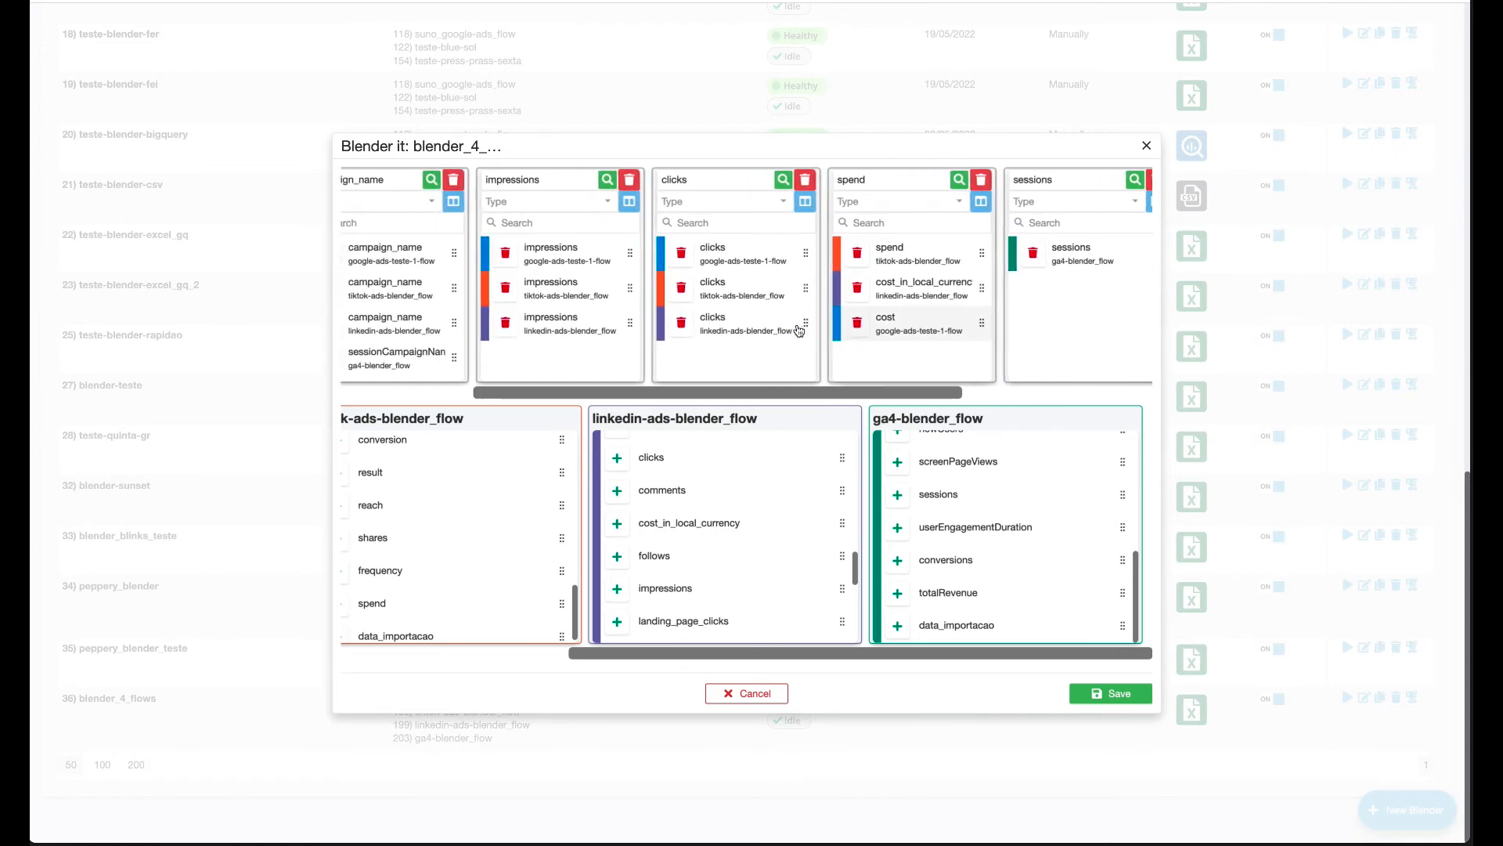
Rename the spend column to media_spend.
{"action": "double_click", "coordinate": [878, 181]}
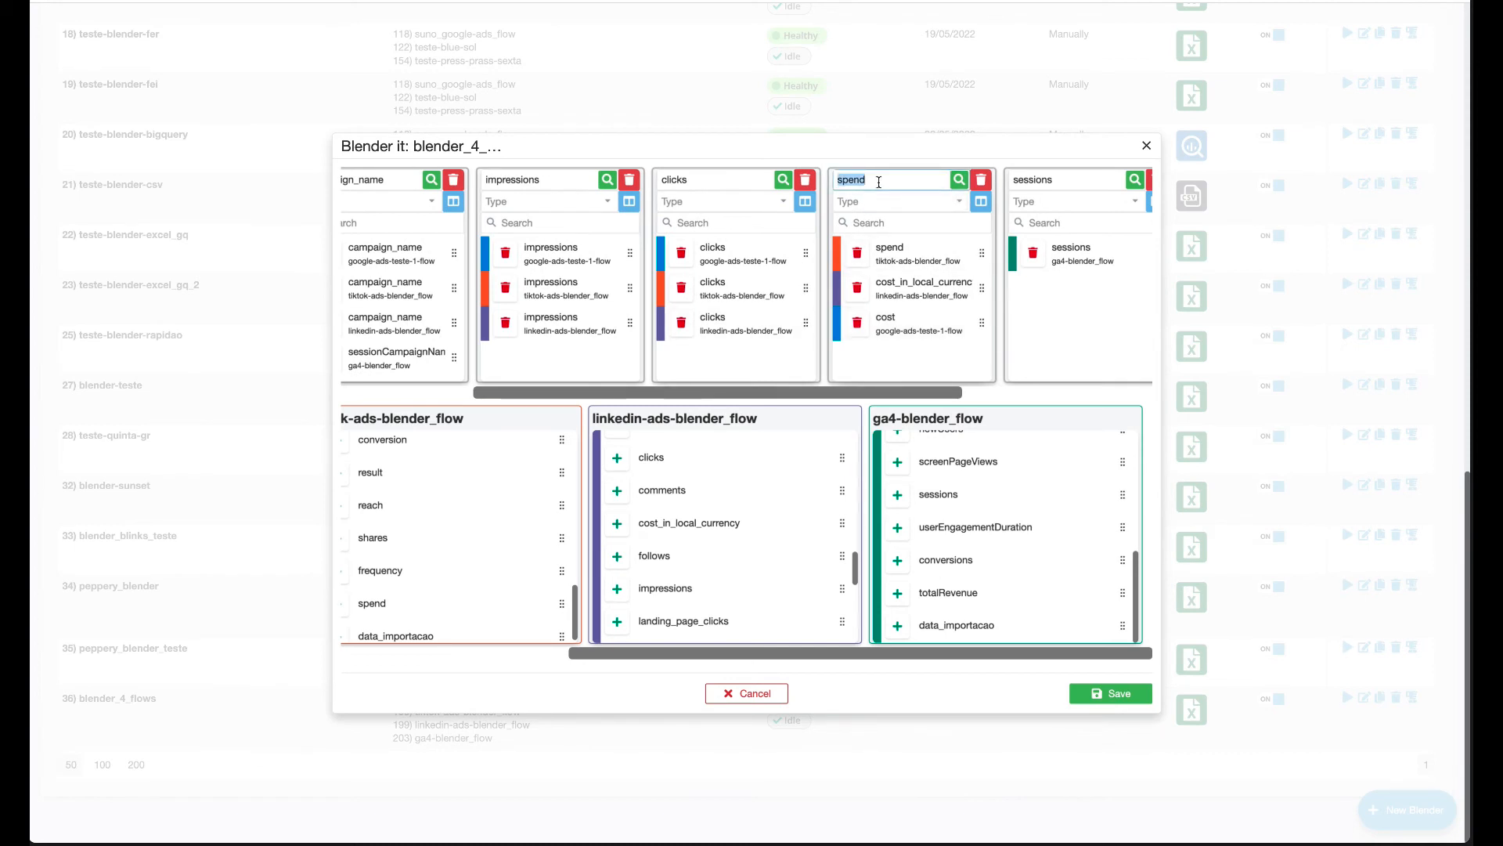
{"action": "type", "text": "media_spend"}
{"action": "scroll", "coordinate": [759, 312], "scroll_direction": "left", "scroll_amount": 1}
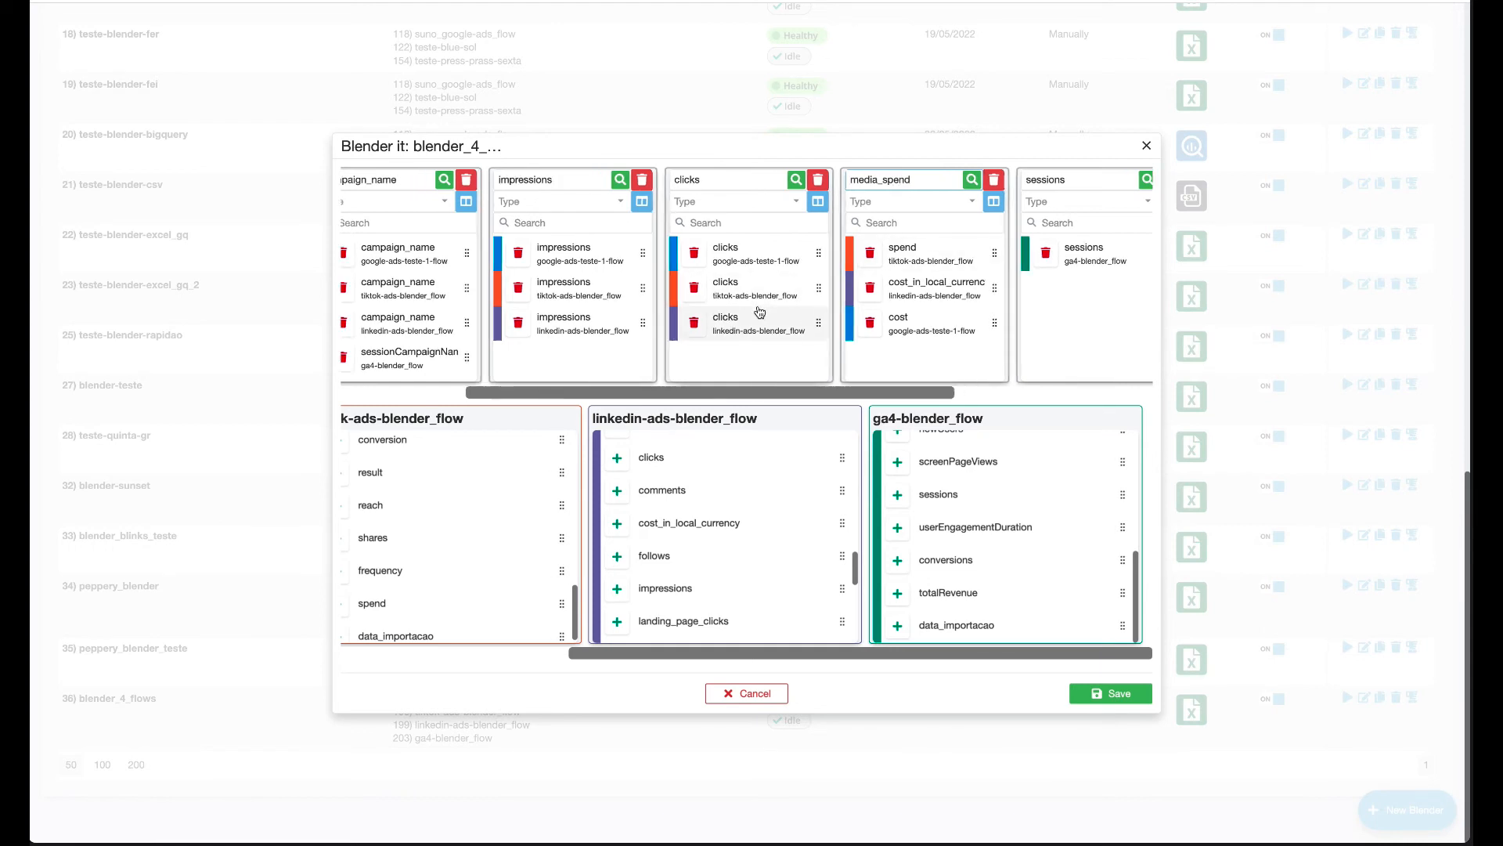
{"action": "scroll", "coordinate": [760, 312], "scroll_direction": "left", "scroll_amount": 5}
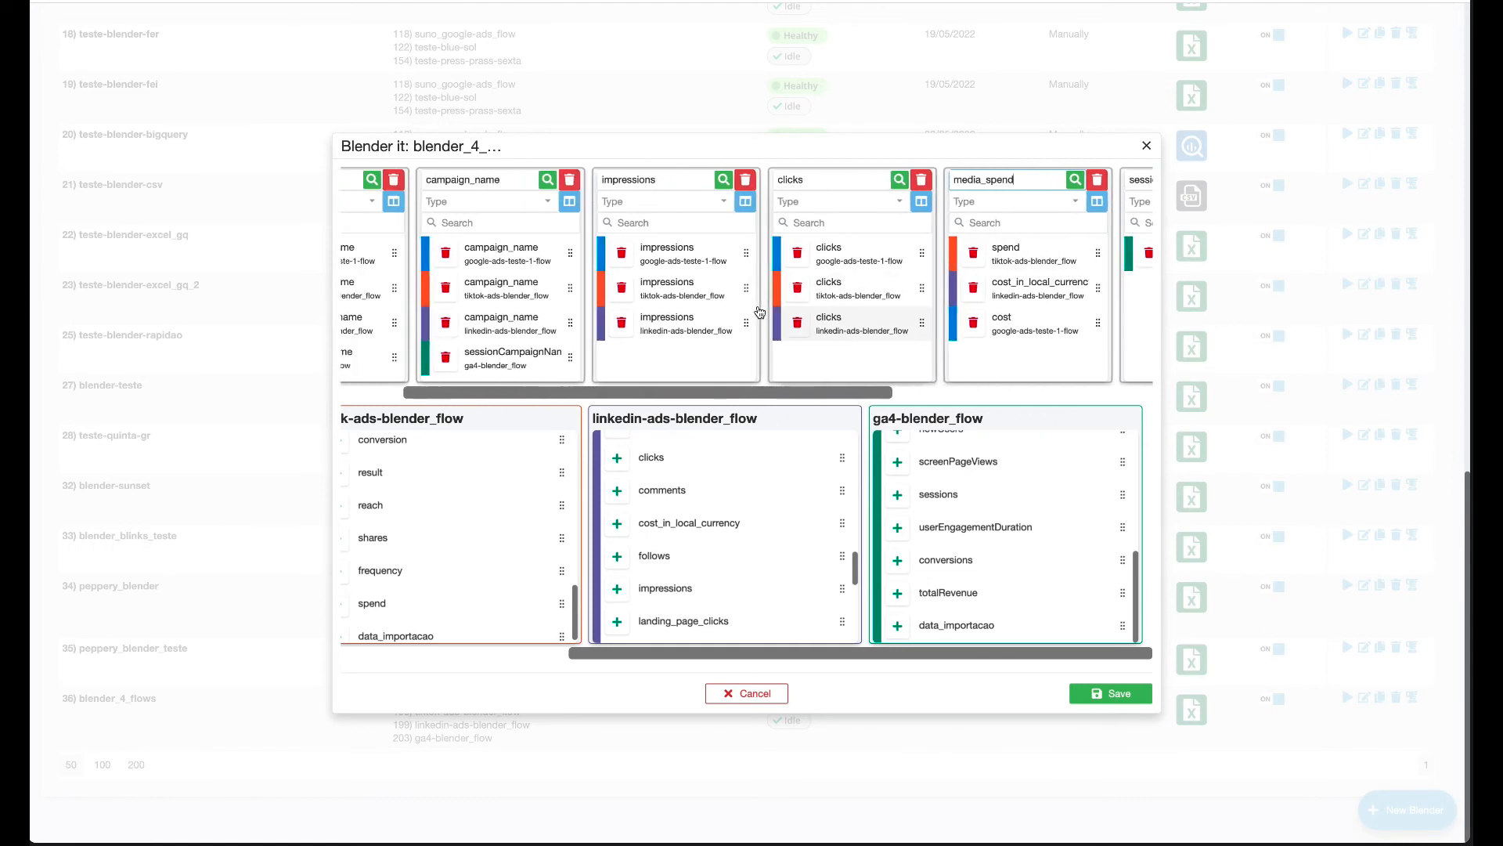
Save the edited blend, then run blender_4_flows to generate the extract.
{"action": "left_click", "coordinate": [1116, 699]}
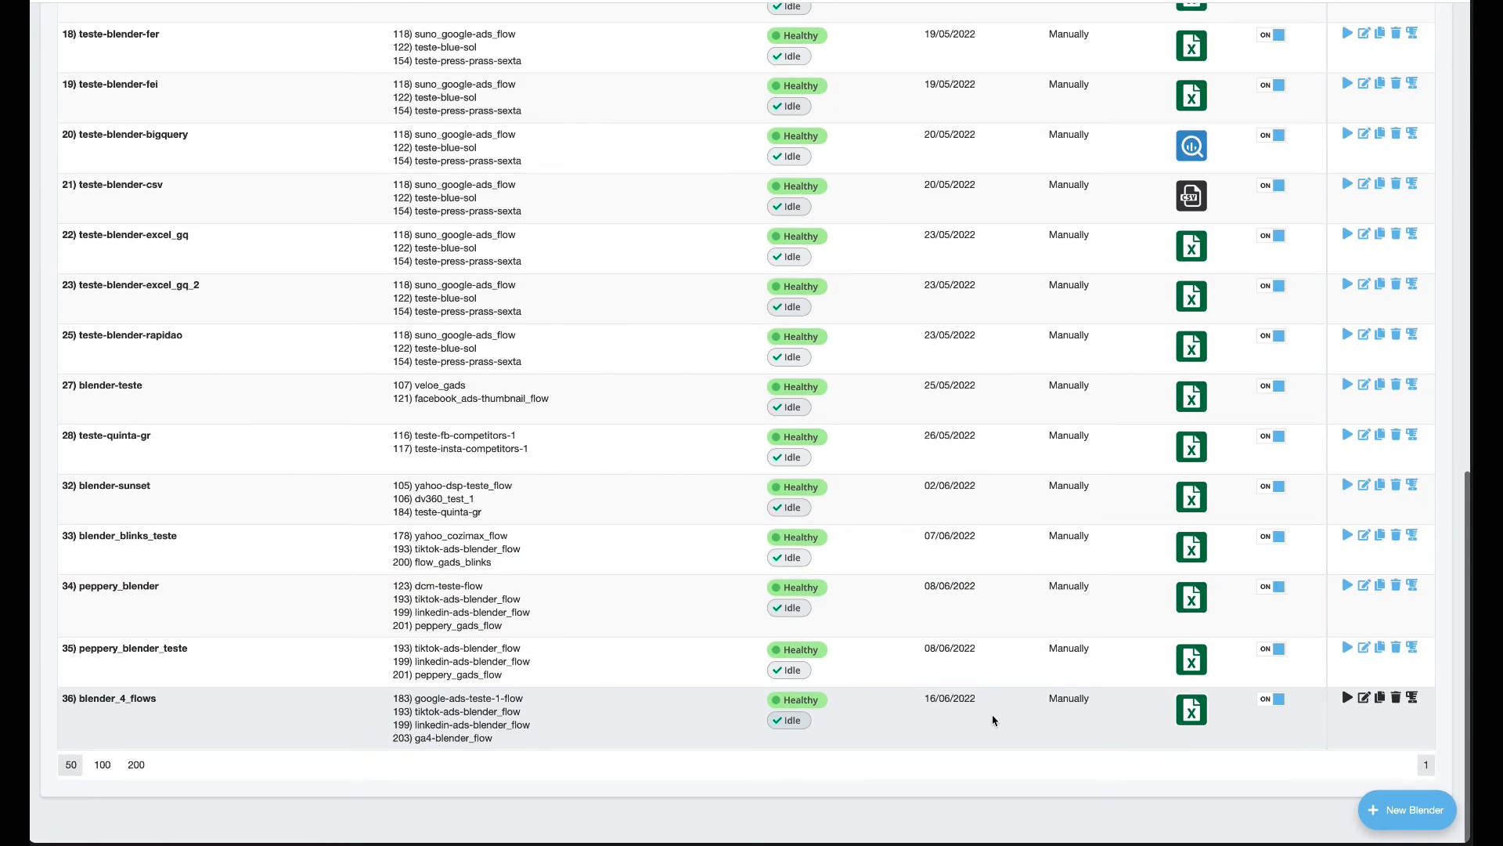
{"action": "left_click", "coordinate": [1346, 698]}
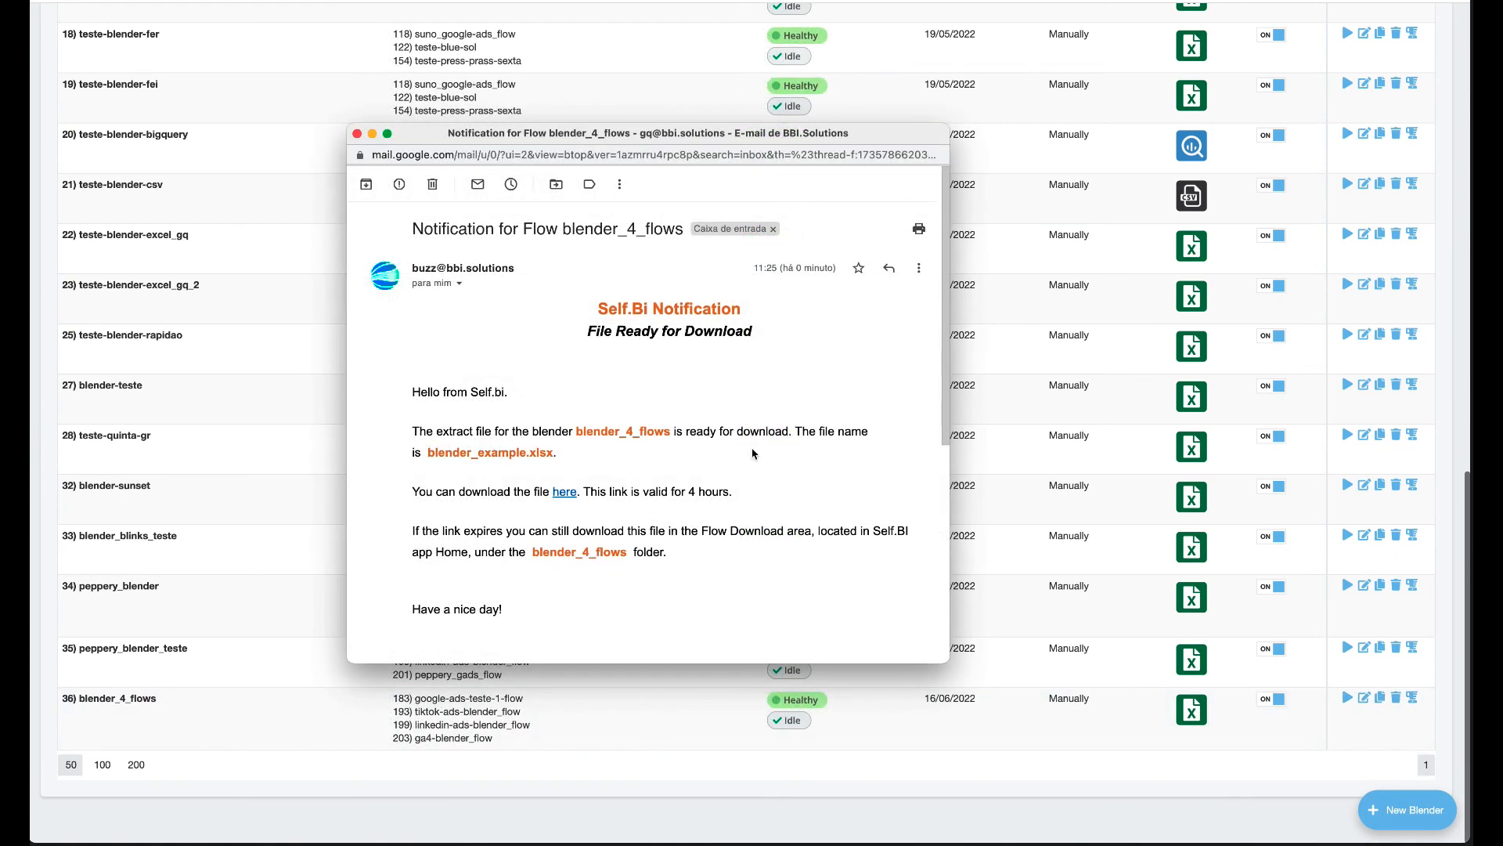
Download blender_example.xlsx from the notification e-mail's 'here' link.
{"action": "scroll", "coordinate": [753, 452], "scroll_direction": "down", "scroll_amount": 2}
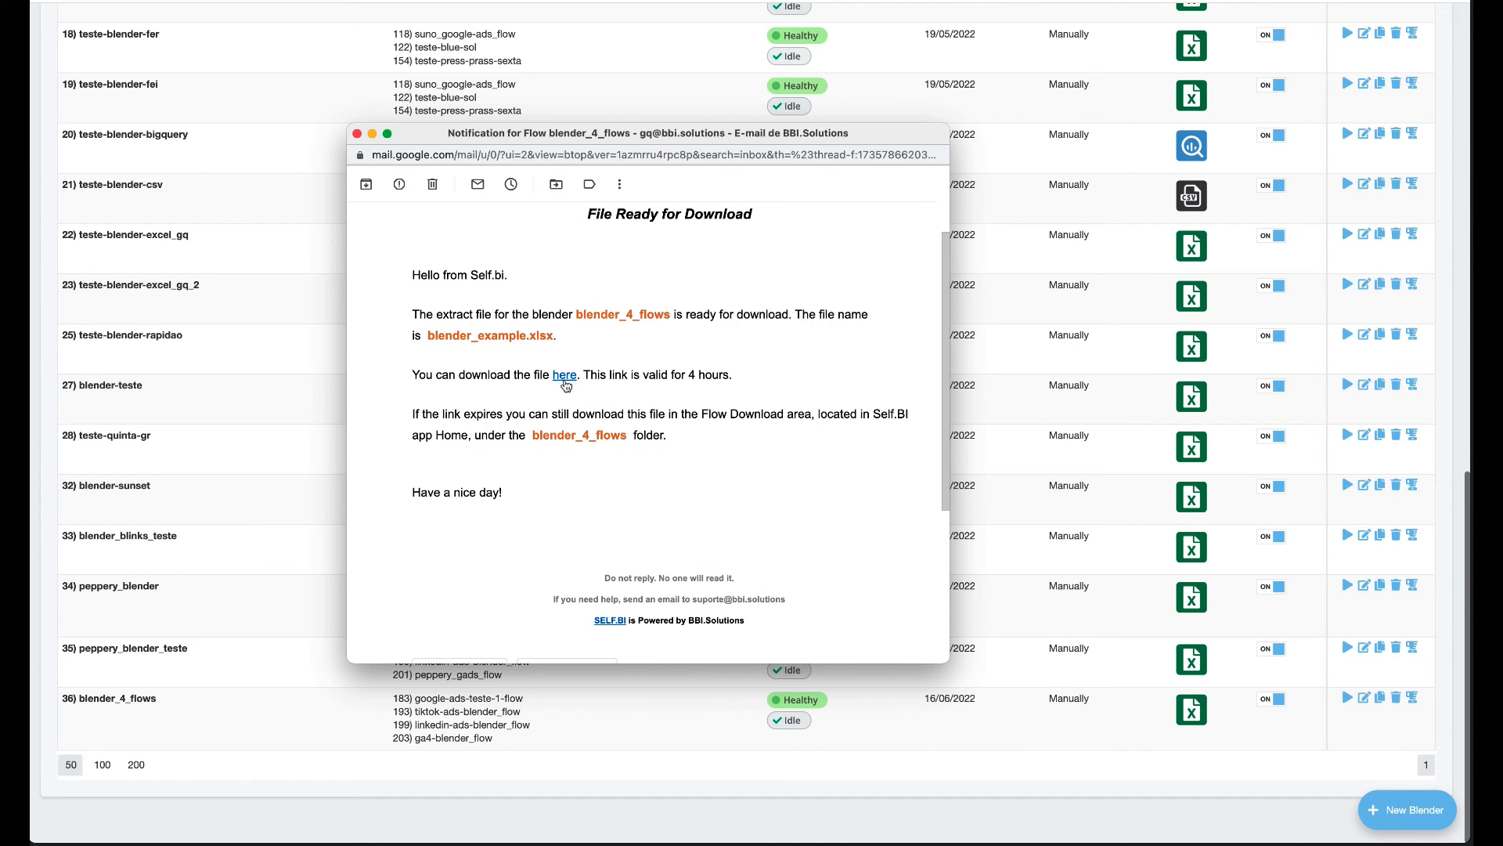
{"action": "left_click", "coordinate": [565, 377]}
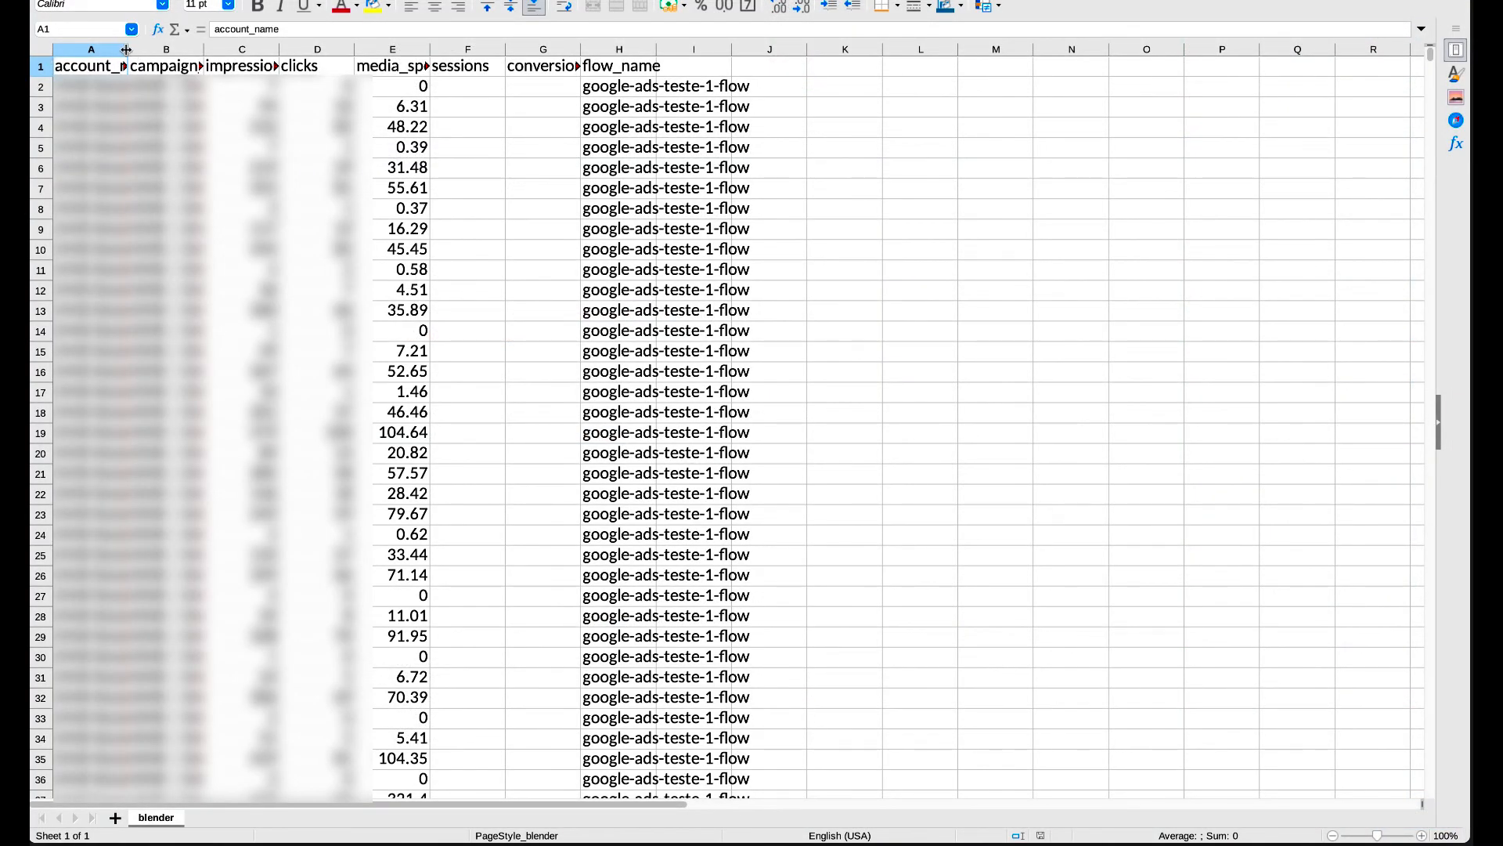
Widen columns A, E and G to show account_name, media_spend and conversions fully.
{"action": "left_click_drag", "start_coordinate": [126, 50], "coordinate": [444, 51]}
{"action": "left_click_drag", "start_coordinate": [594, 64], "coordinate": [631, 64]}
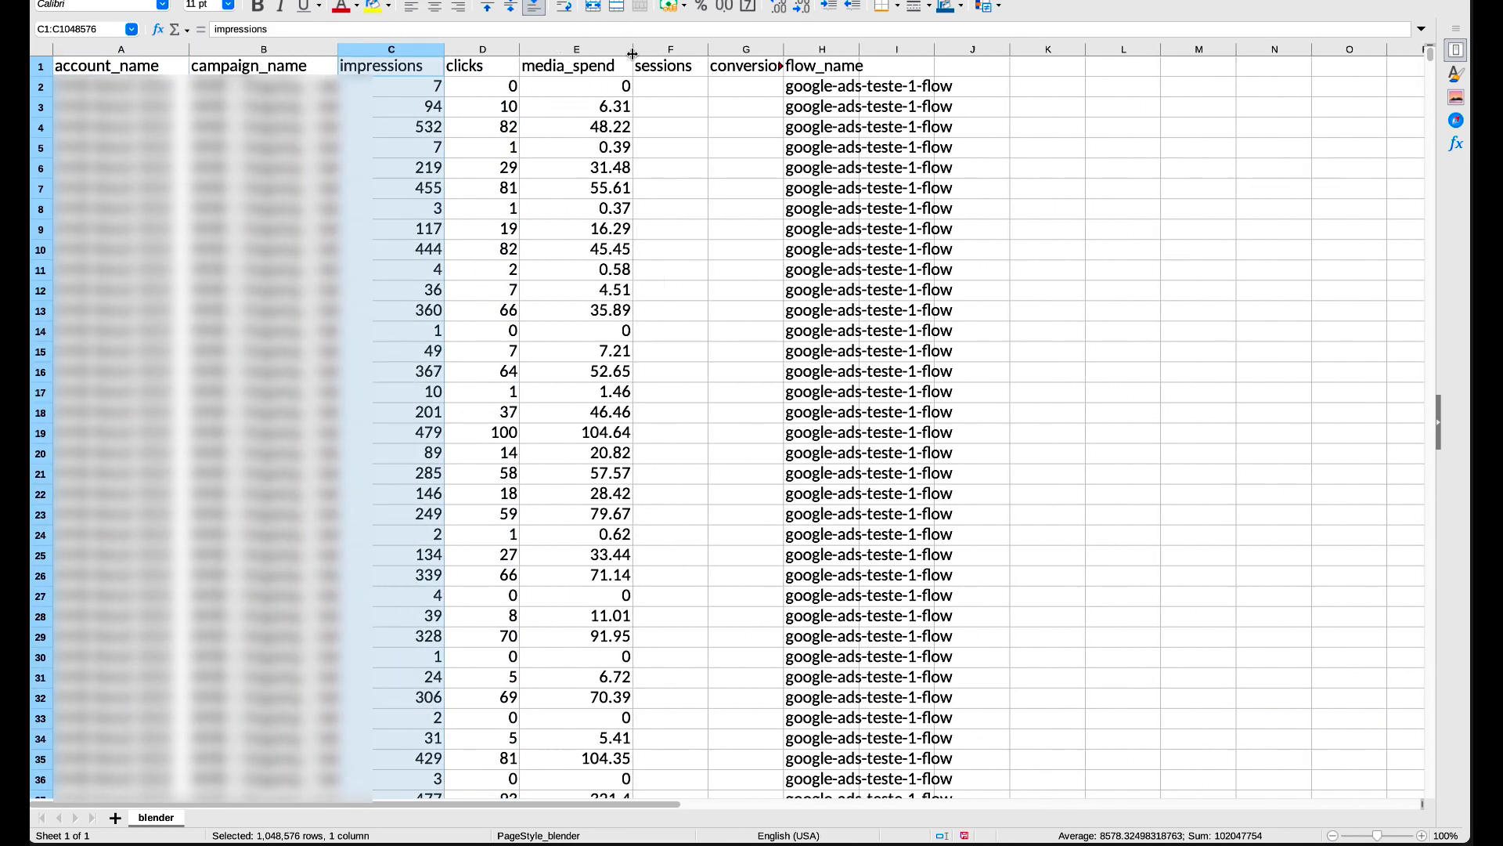
{"action": "left_click", "coordinate": [600, 70]}
{"action": "left_click", "coordinate": [836, 70]}
{"action": "left_click_drag", "start_coordinate": [784, 50], "coordinate": [1008, 53]}
Turn on AutoFilter and filter flow_name to only linkedin-ads-blender_flow rows.
{"action": "key", "text": "ctrl+shift+l"}
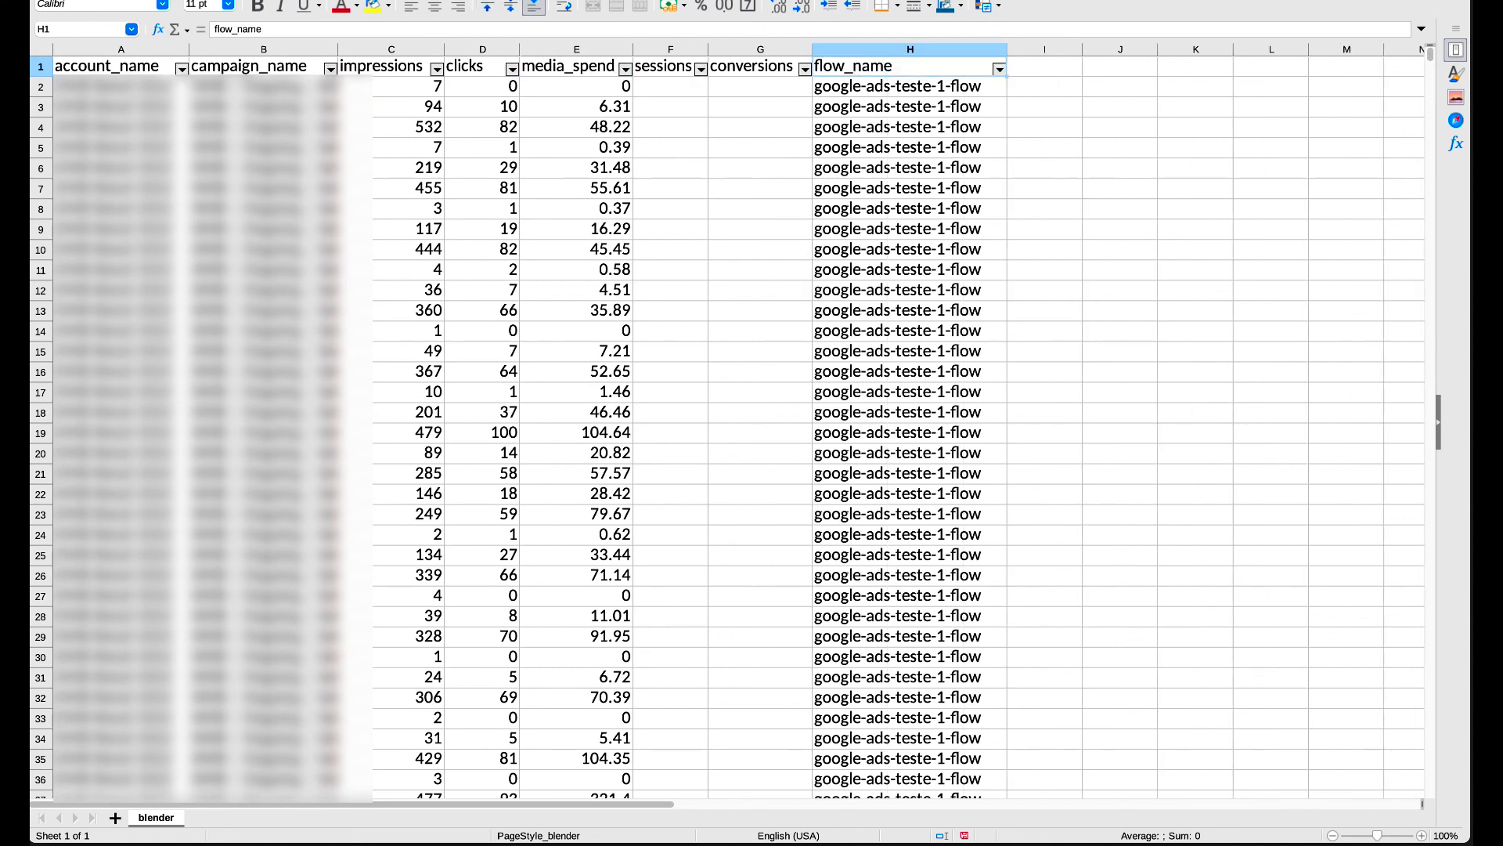
{"action": "left_click", "coordinate": [1000, 70]}
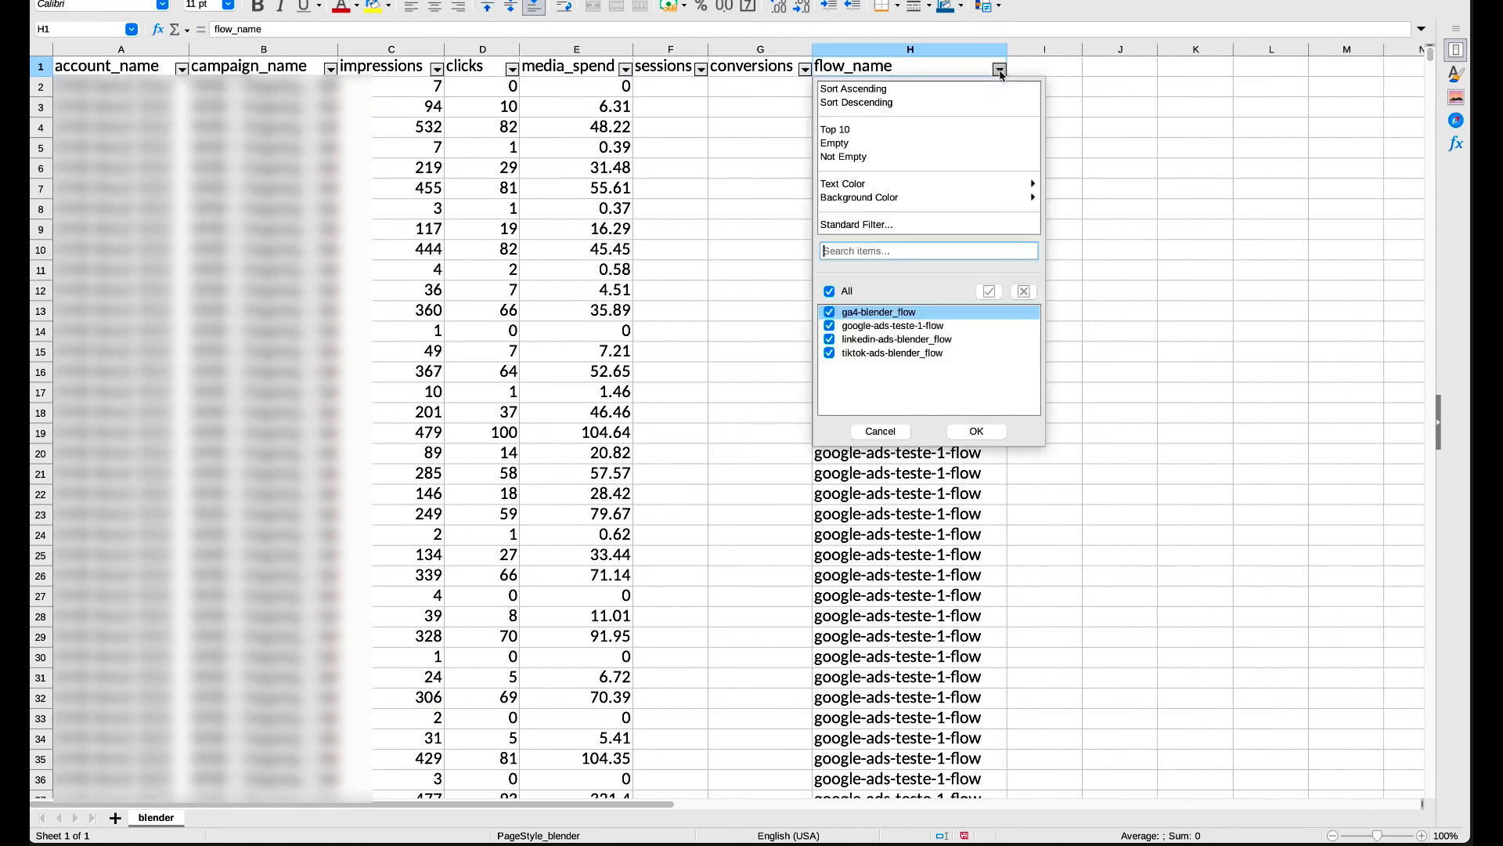
{"action": "left_click", "coordinate": [829, 290]}
{"action": "left_click", "coordinate": [829, 339]}
{"action": "left_click", "coordinate": [977, 430]}
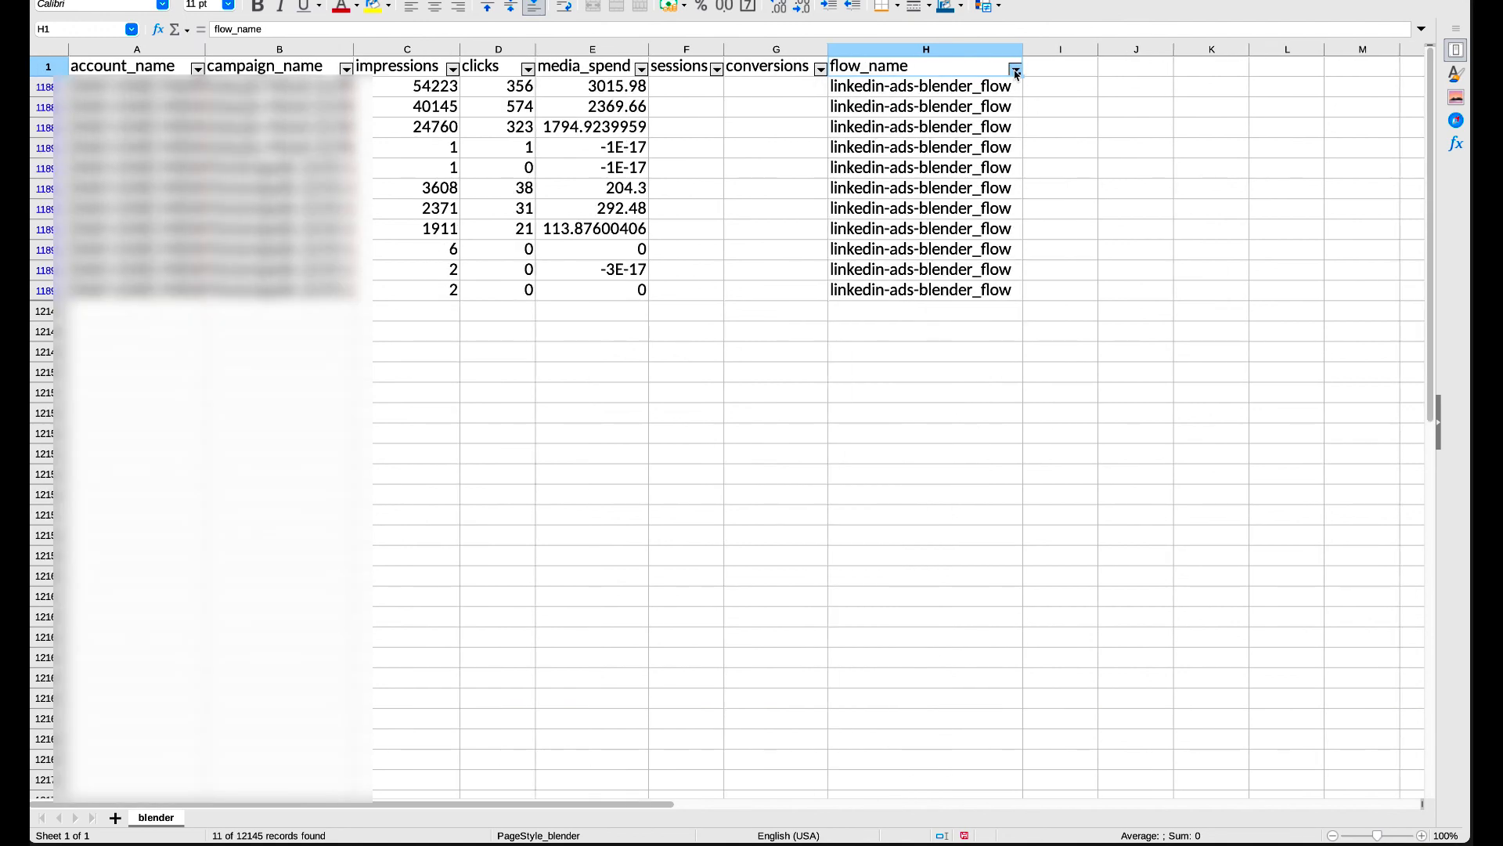
Change the flow_name filter to show only tiktok-ads-blender_flow rows.
{"action": "left_click", "coordinate": [1015, 70]}
{"action": "left_click", "coordinate": [832, 339]}
{"action": "left_click", "coordinate": [832, 357]}
{"action": "left_click", "coordinate": [993, 440]}
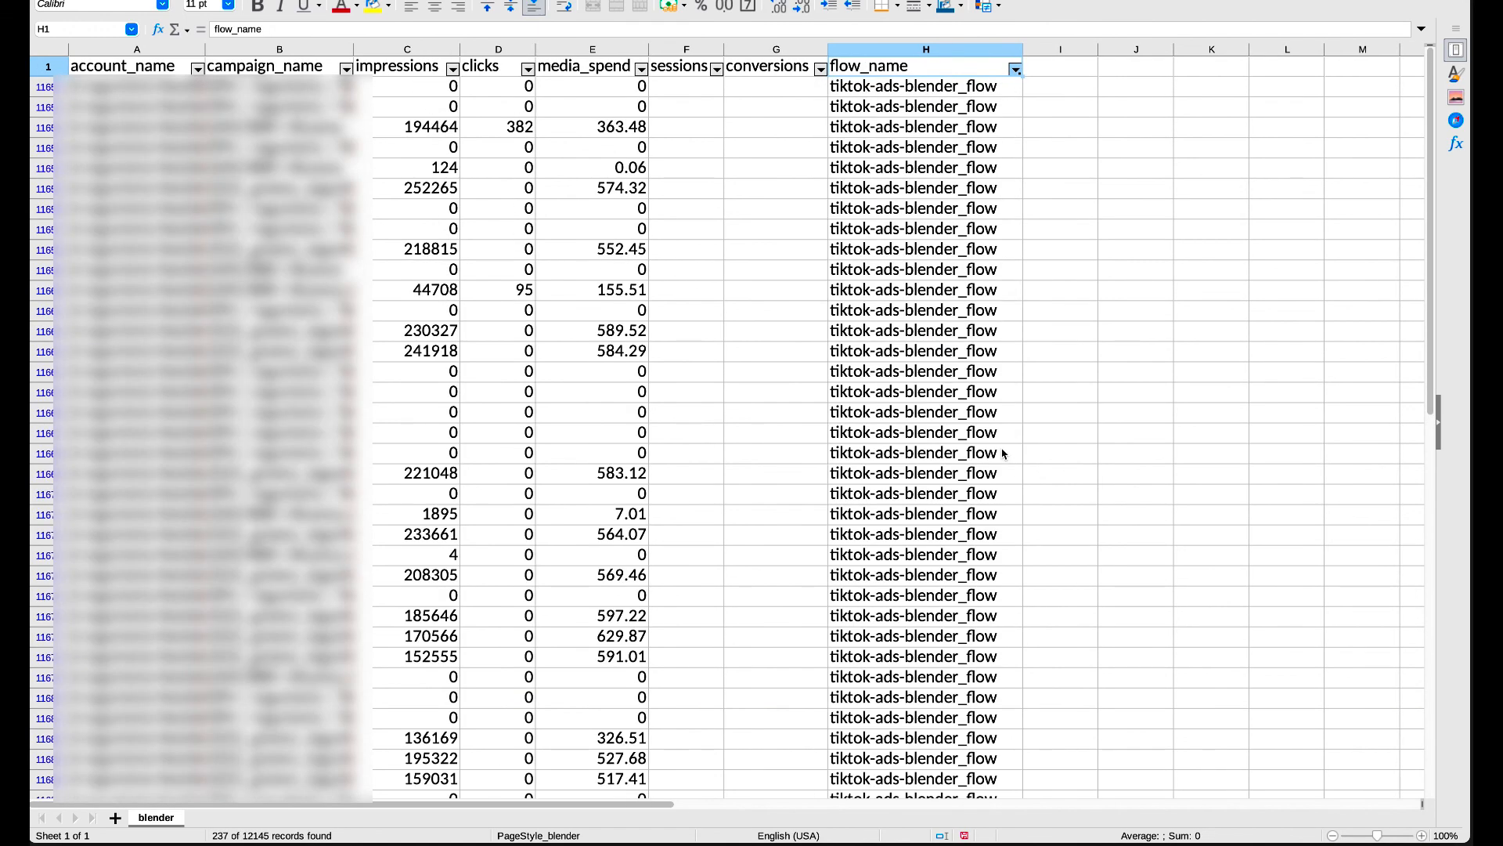
Change the flow_name filter to show only ga4-blender_flow rows (249 records).
{"action": "left_click", "coordinate": [1018, 71]}
{"action": "left_click", "coordinate": [845, 366]}
{"action": "left_click", "coordinate": [845, 339]}
{"action": "left_click", "coordinate": [845, 338]}
{"action": "left_click", "coordinate": [842, 327]}
{"action": "left_click", "coordinate": [972, 440]}
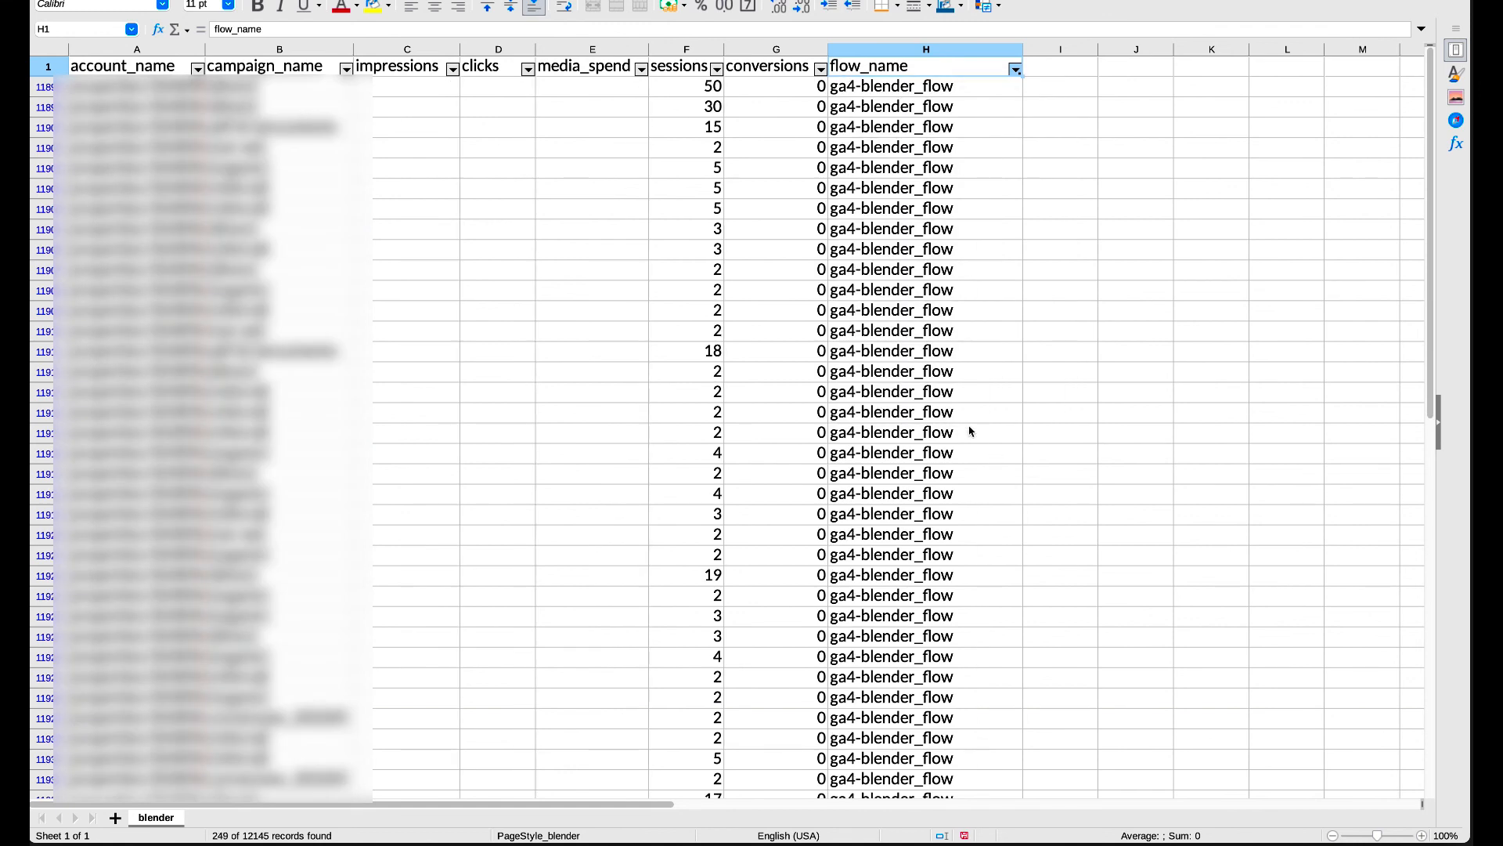